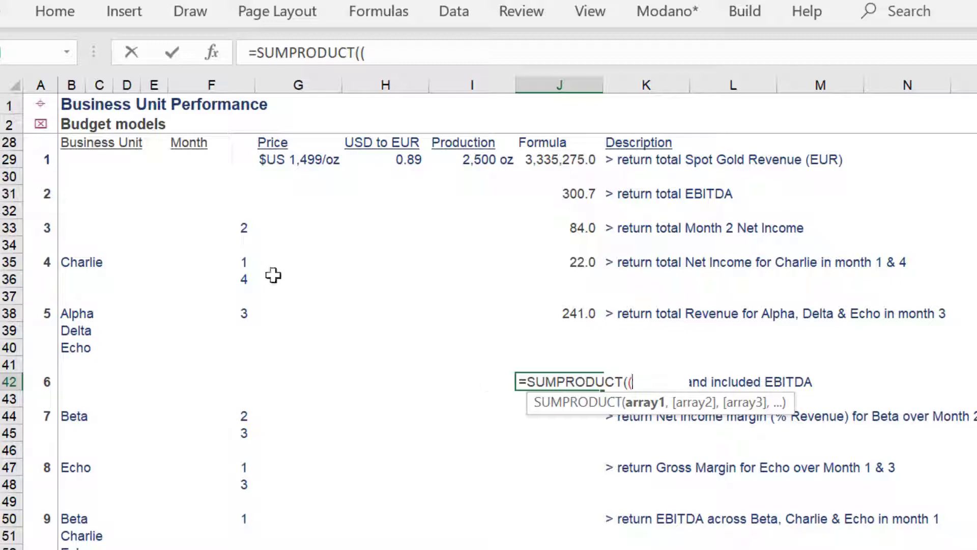
Step: Add the Revenue range G7:G26 as the first array of the SUMPRODUCT formula in J42
{"action": "left_click", "coordinate": [310, 122]}
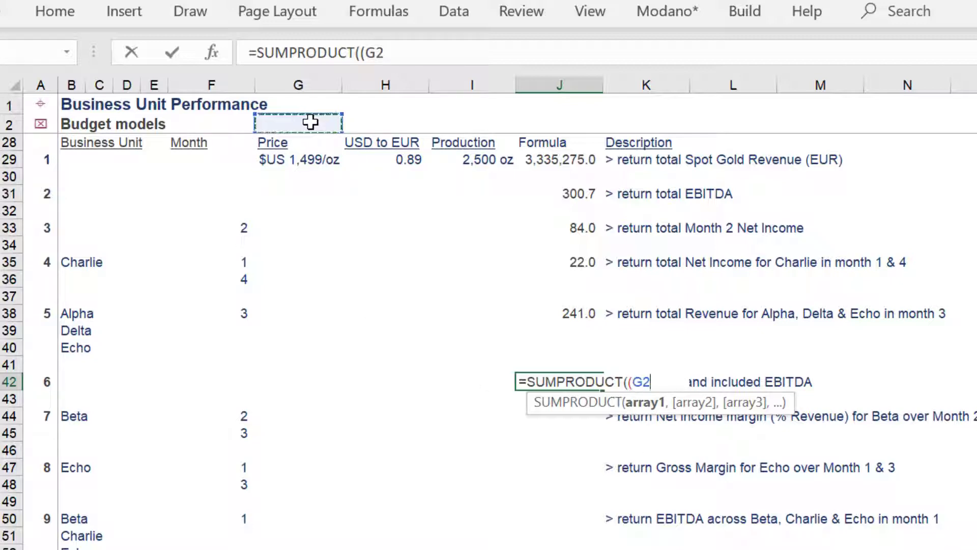
{"action": "key", "text": "Down"}
{"action": "key", "text": "Down"}
{"action": "key", "text": "Down"}
{"action": "key", "text": "Down"}
{"action": "key", "text": "Down"}
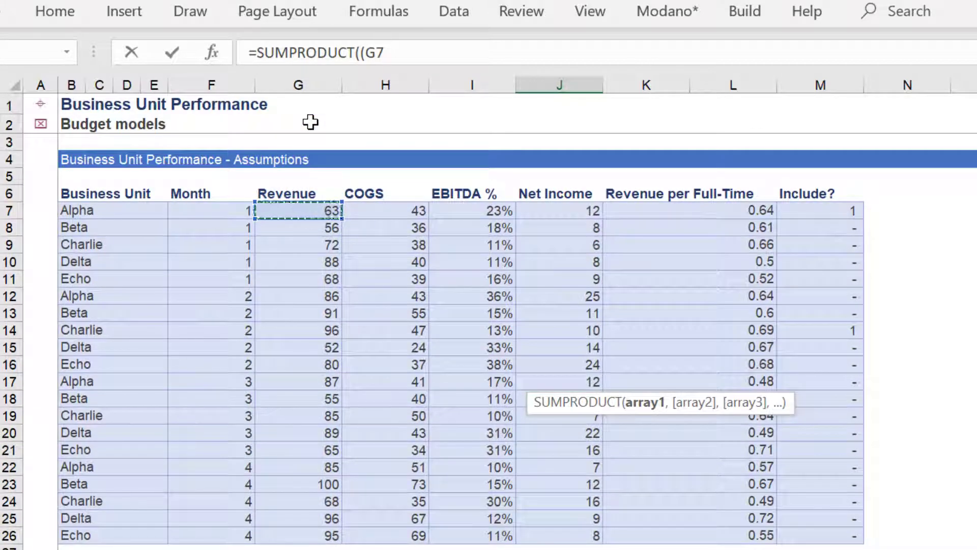
{"action": "key", "text": "ctrl+shift+Down"}
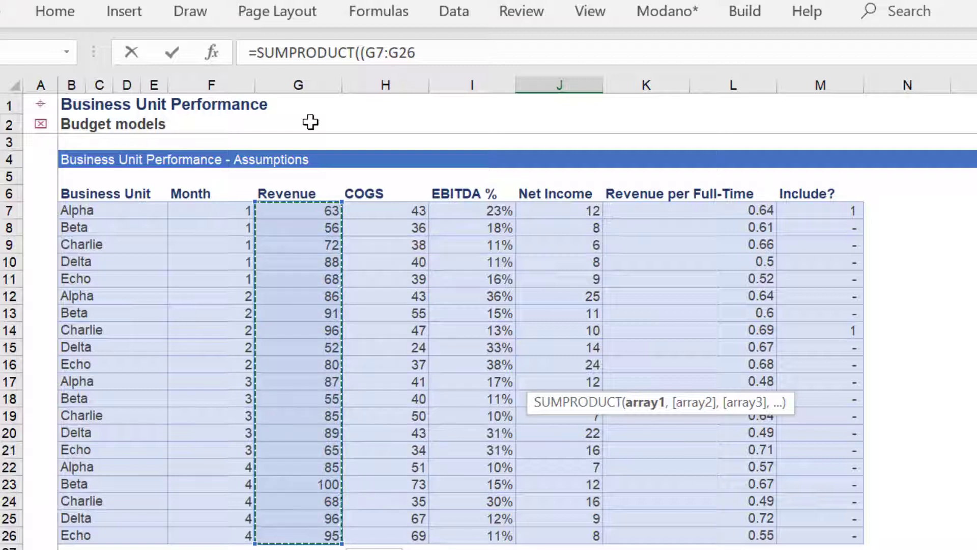
{"action": "type", "text": "),"}
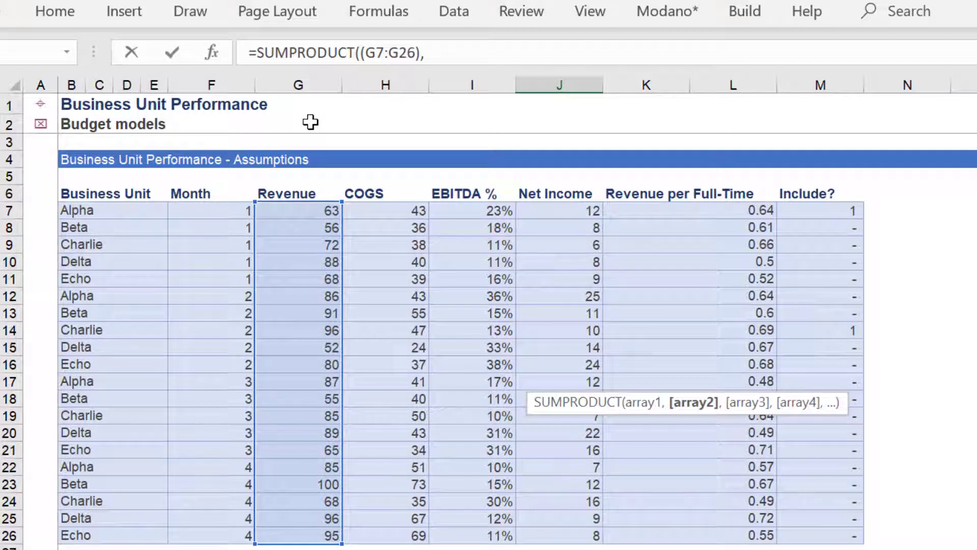
Step: Add the EBITDA % range I7:I26 as the second array of the J42 formula
{"action": "type", "text": "("}
{"action": "left_click", "coordinate": [481, 208]}
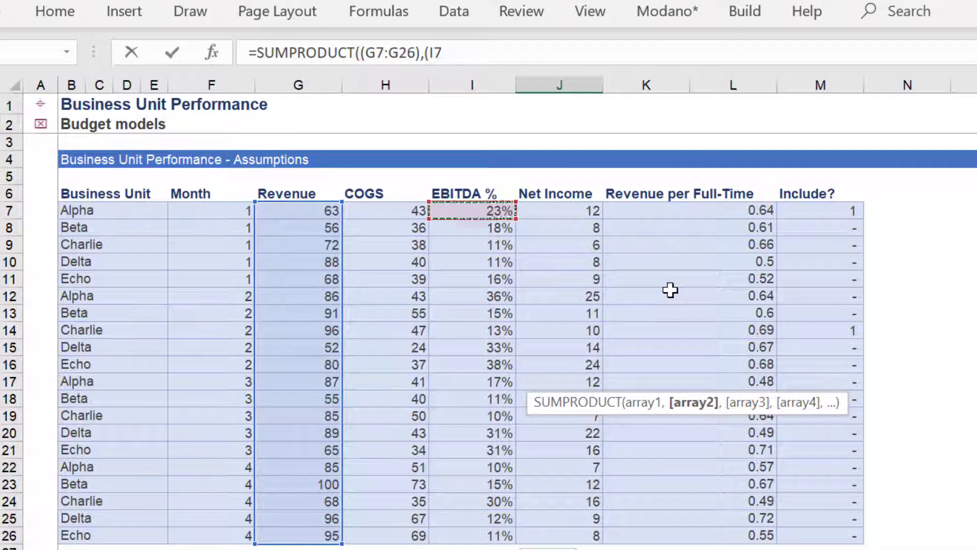
{"action": "key", "text": "ctrl+shift+Down"}
{"action": "type", "text": ")"}
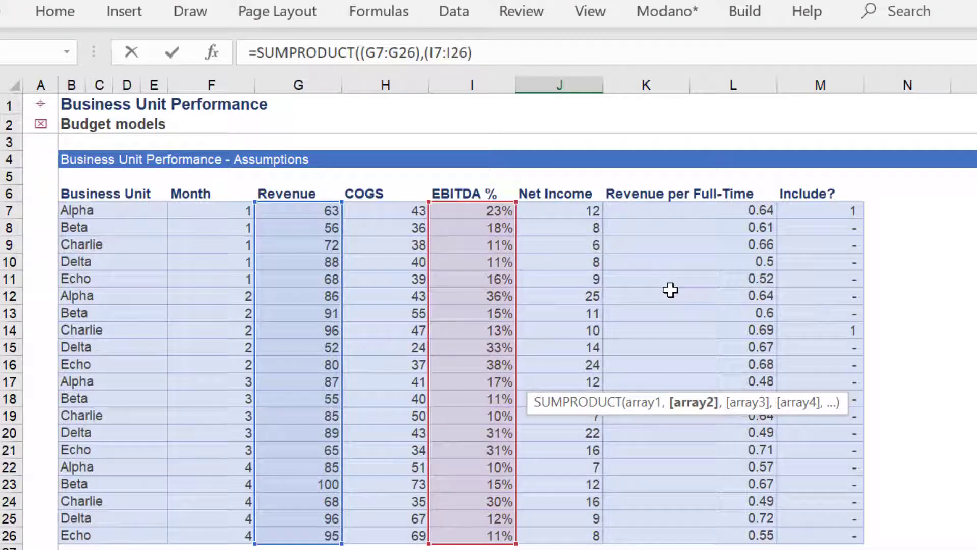
Step: Add the Include? range M7:M26 as the third array and complete the SUMPRODUCT formula in J42
{"action": "type", "text": ",("}
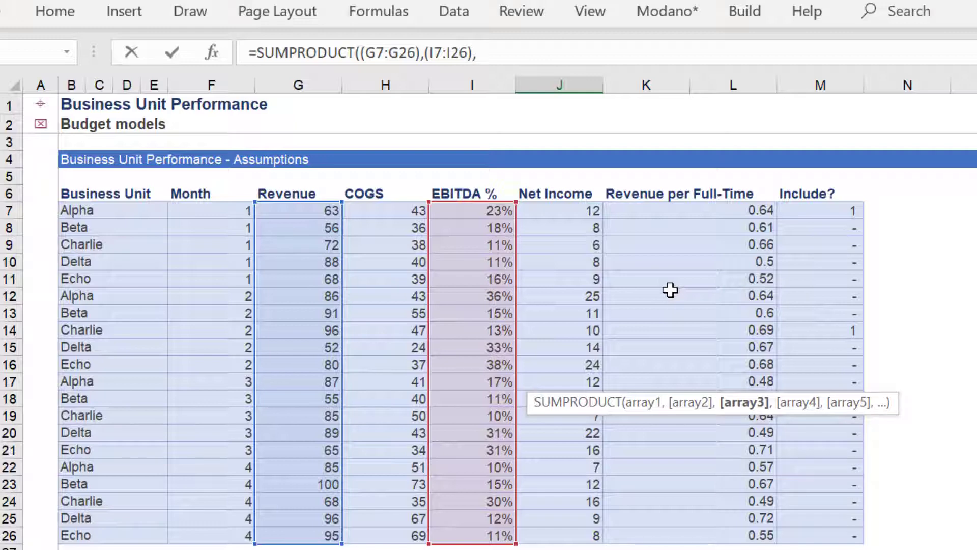
{"action": "left_click", "coordinate": [798, 216]}
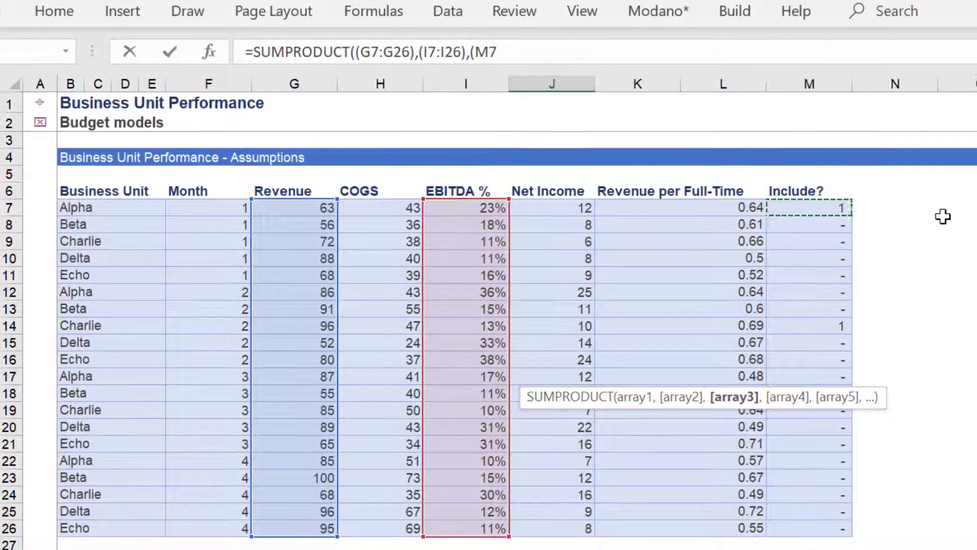
{"action": "key", "text": "ctrl+shift+Down"}
{"action": "type", "text": ")"}
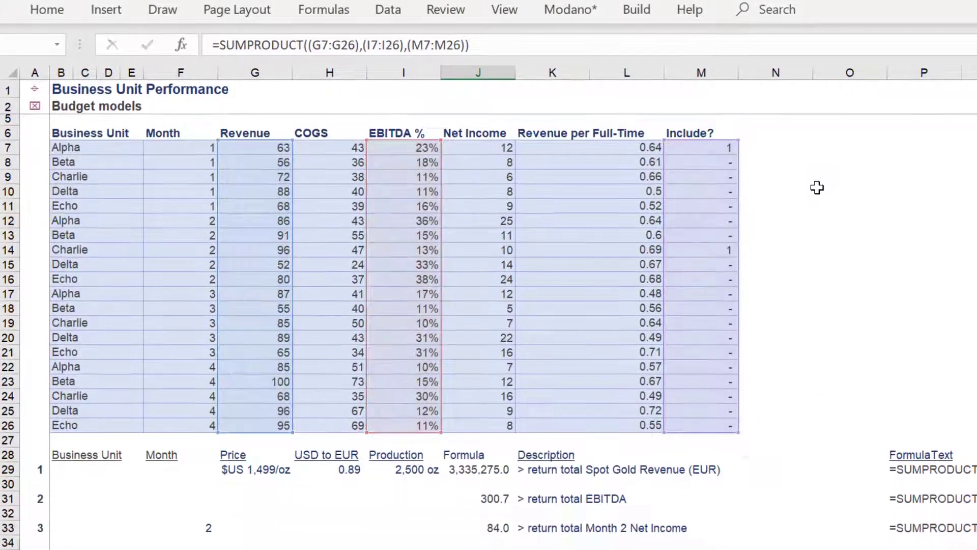
{"action": "key", "text": "Return"}
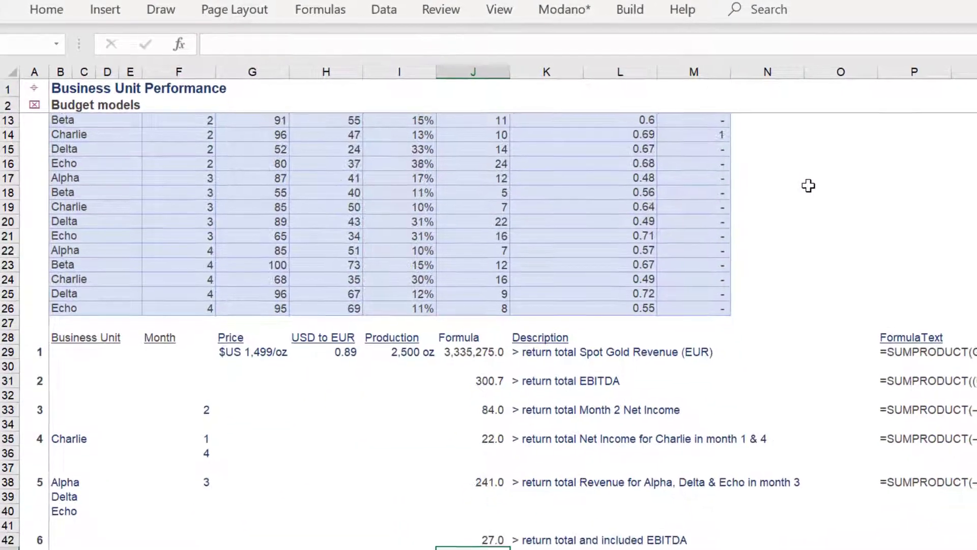
{"action": "scroll", "coordinate": [488, 330], "scroll_direction": "down", "scroll_amount": 2}
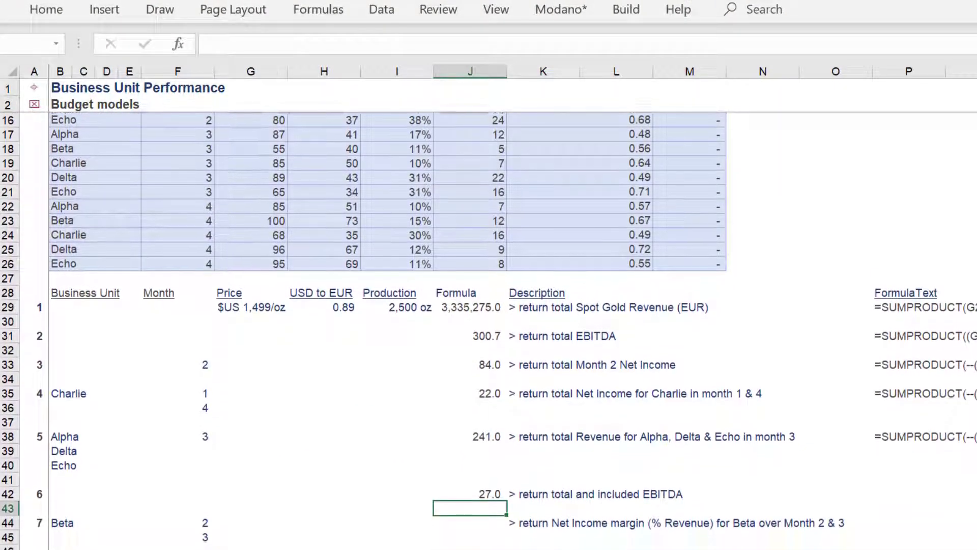
{"action": "left_click", "coordinate": [470, 452]}
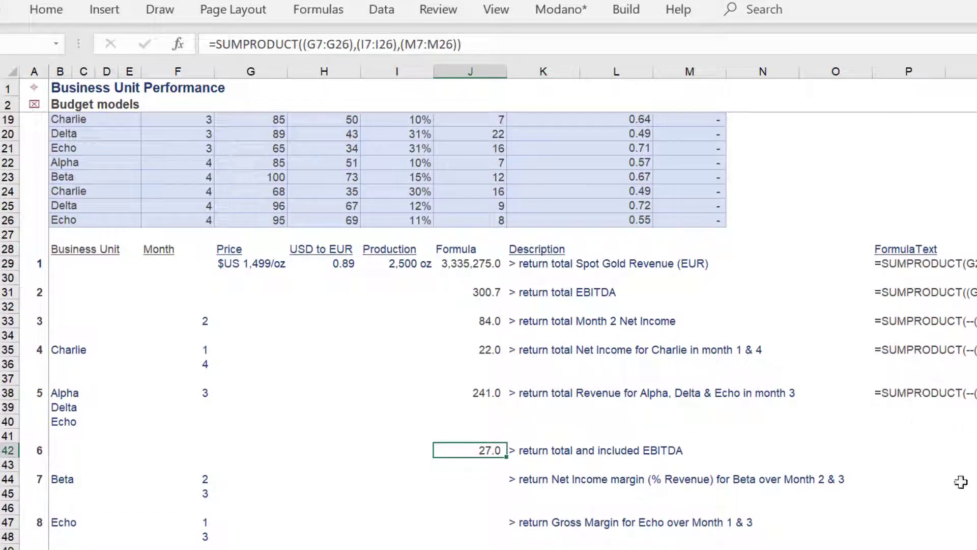
Step: Copy the FORMULATEXT formula from P38 to P42 so it shows the included EBITDA formula
{"action": "left_click", "coordinate": [890, 394]}
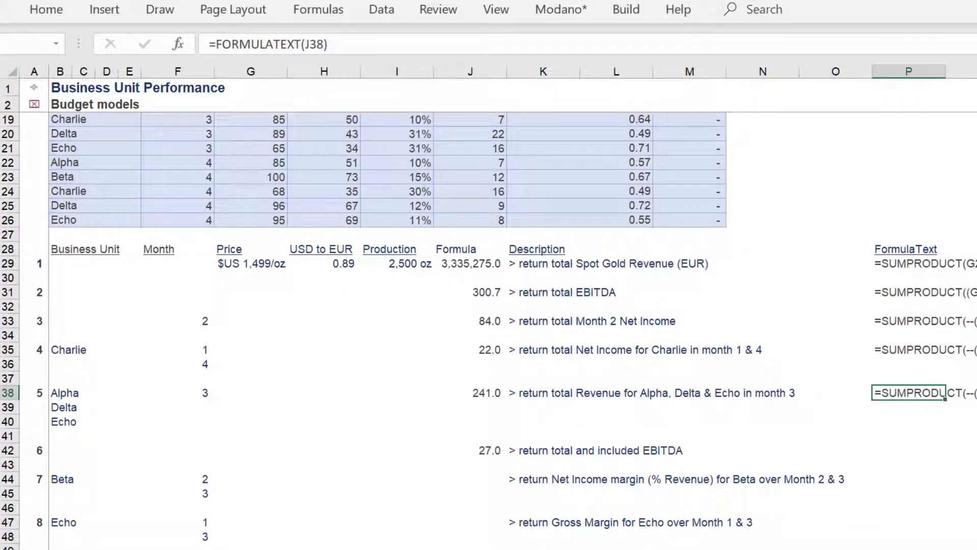
{"action": "scroll", "coordinate": [513, 326], "scroll_direction": "down", "scroll_amount": 2}
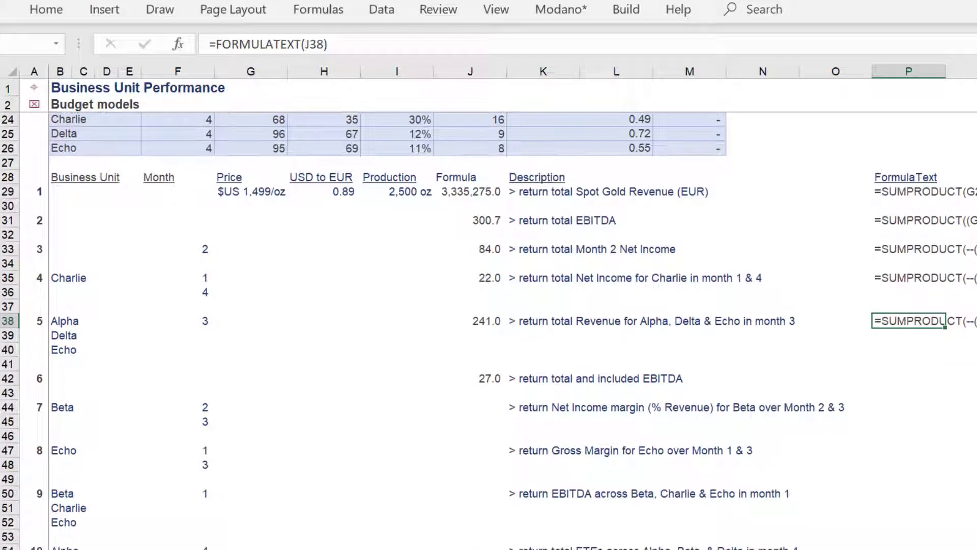
{"action": "key", "text": "ctrl+c"}
{"action": "key", "text": "Down"}
{"action": "key", "text": "Down"}
{"action": "key", "text": "Down"}
{"action": "key", "text": "Down"}
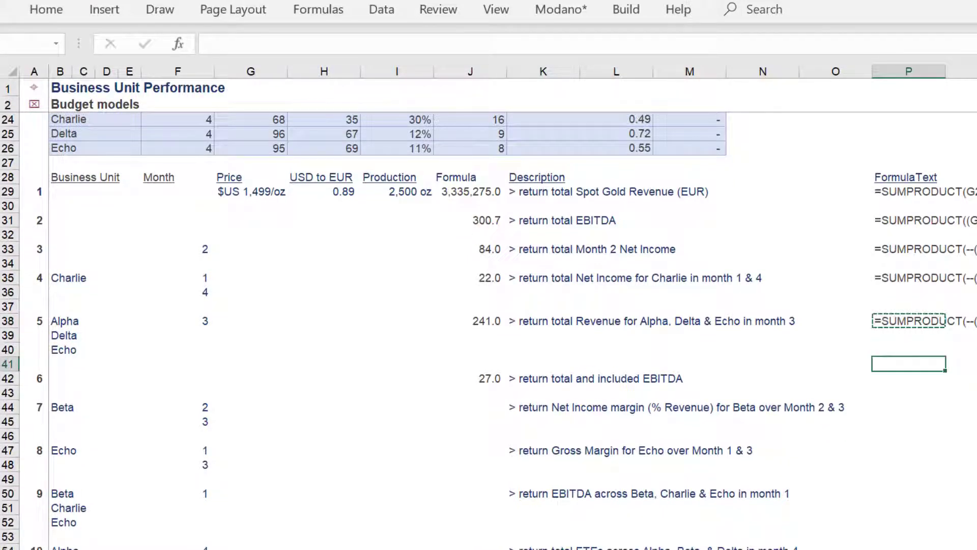
{"action": "key", "text": "ctrl+v"}
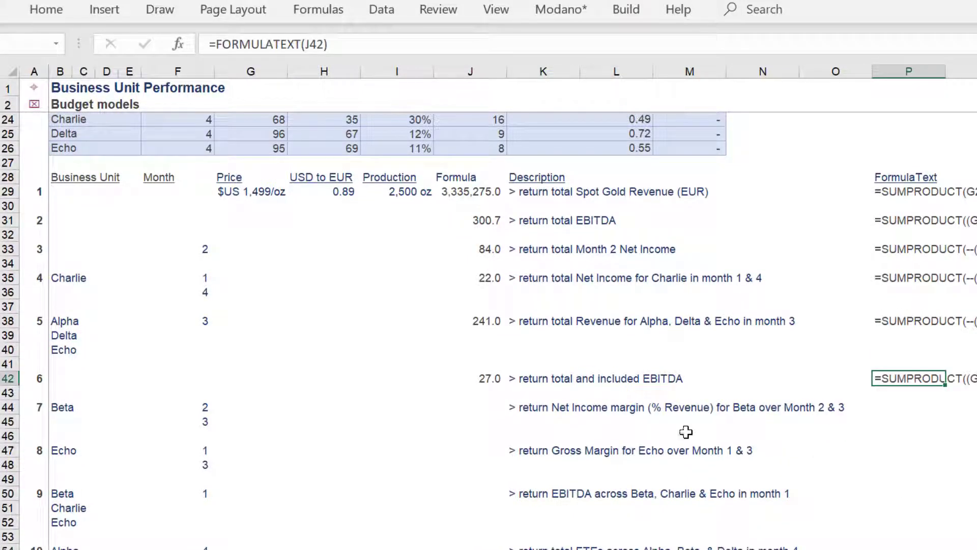
Step: Examine which assumption table ranges the J42 formula refers to, leaving the formula as it is
{"action": "left_click", "coordinate": [486, 379]}
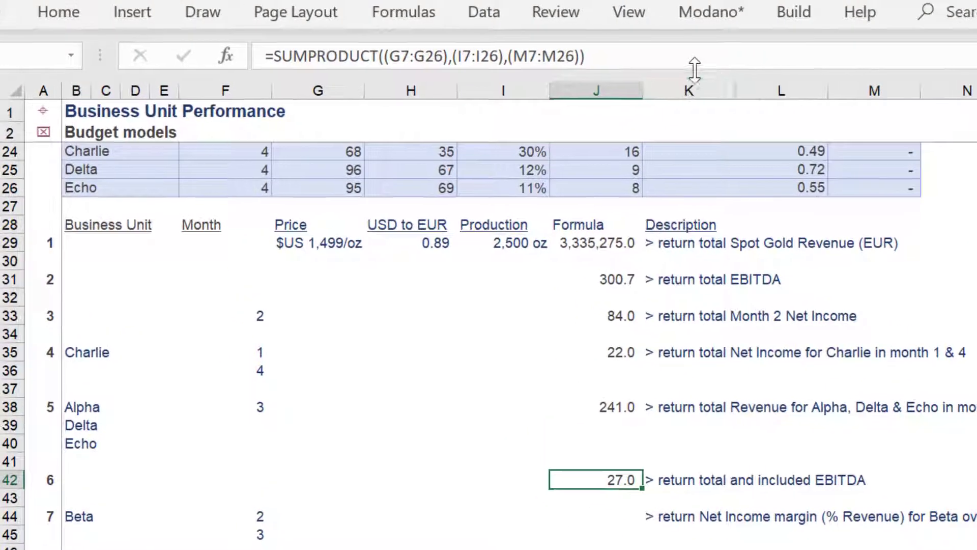
{"action": "left_click", "coordinate": [696, 62]}
{"action": "scroll", "coordinate": [624, 84], "scroll_direction": "up", "scroll_amount": 7}
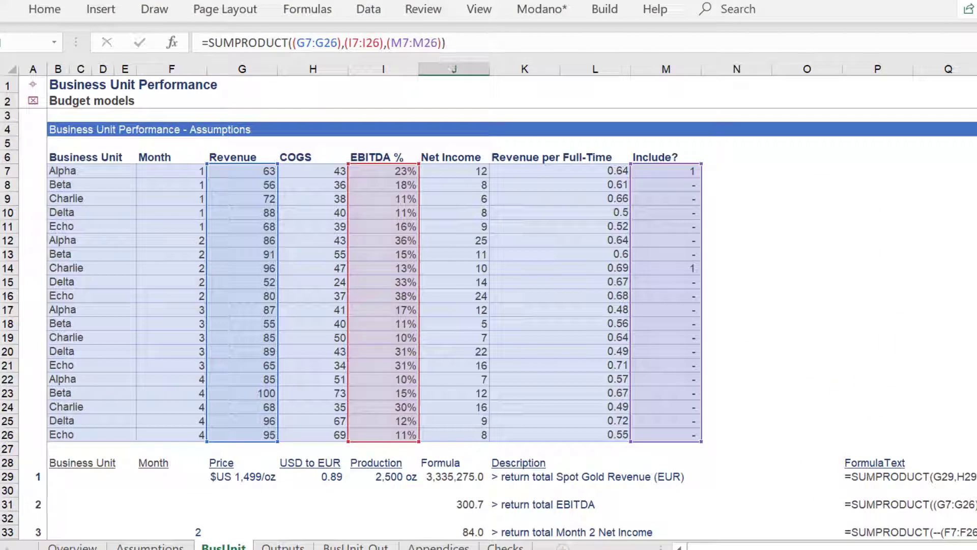
{"action": "key", "text": "Escape"}
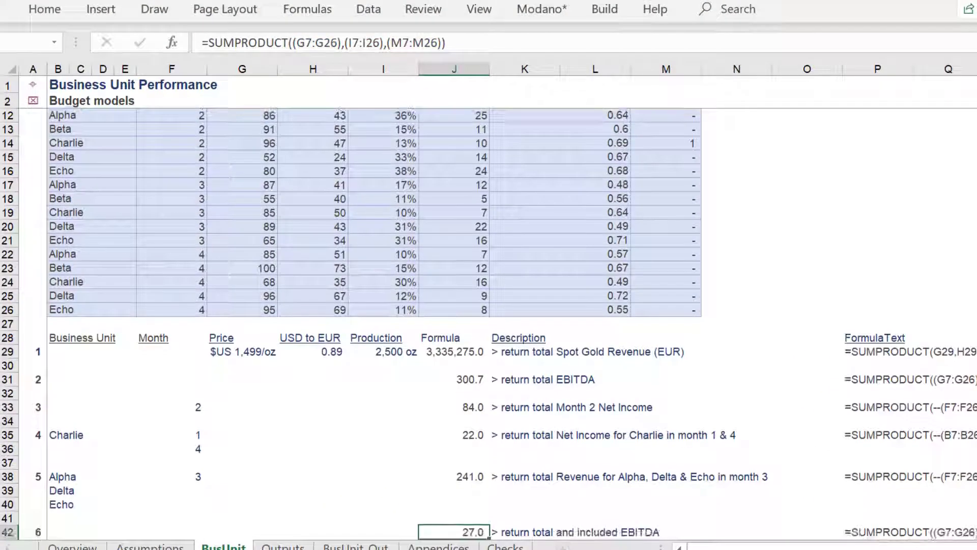
Step: Begin a SUMPRODUCT formula in J44 for Beta's Net Income margin, opening a double-negated first array with --(
{"action": "scroll", "coordinate": [488, 326], "scroll_direction": "down", "scroll_amount": 5}
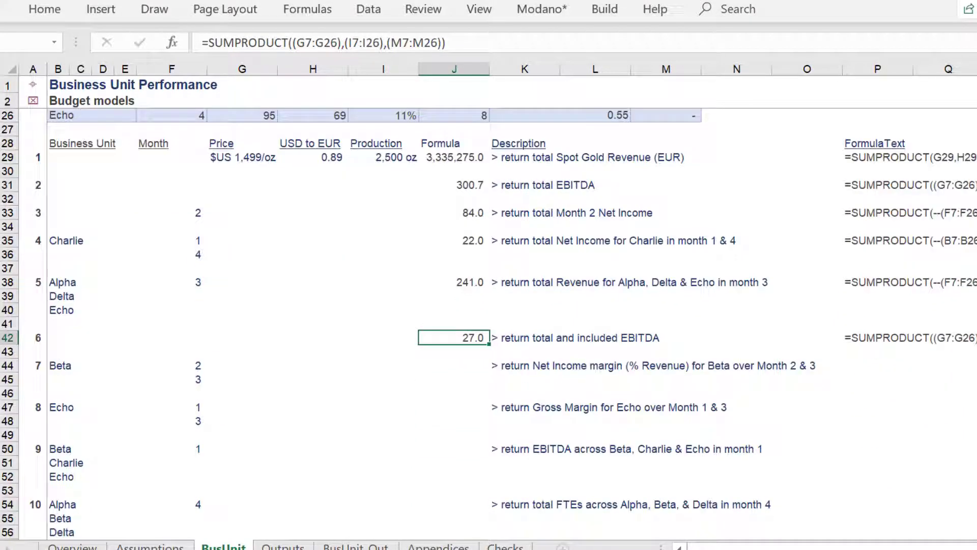
{"action": "scroll", "coordinate": [488, 325], "scroll_direction": "down", "scroll_amount": 2}
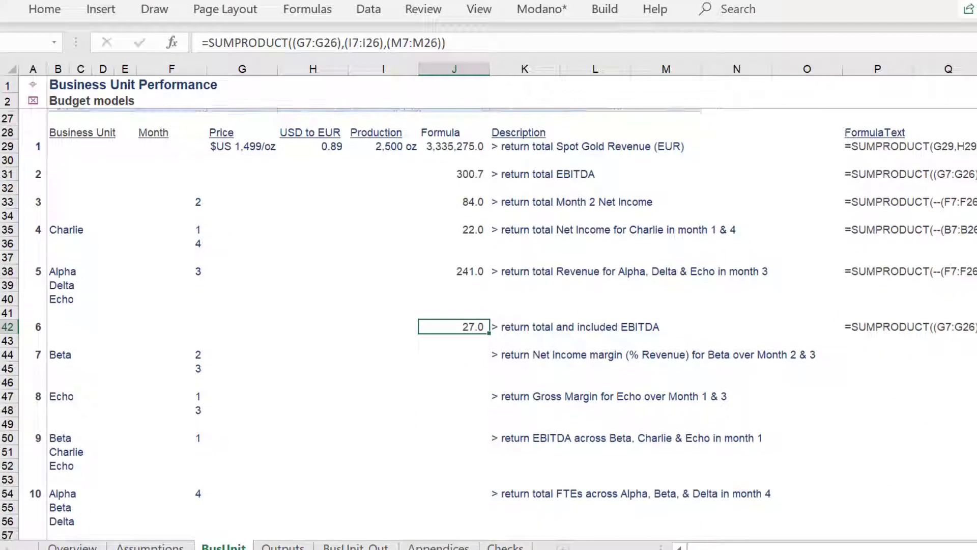
{"action": "left_click", "coordinate": [454, 296]}
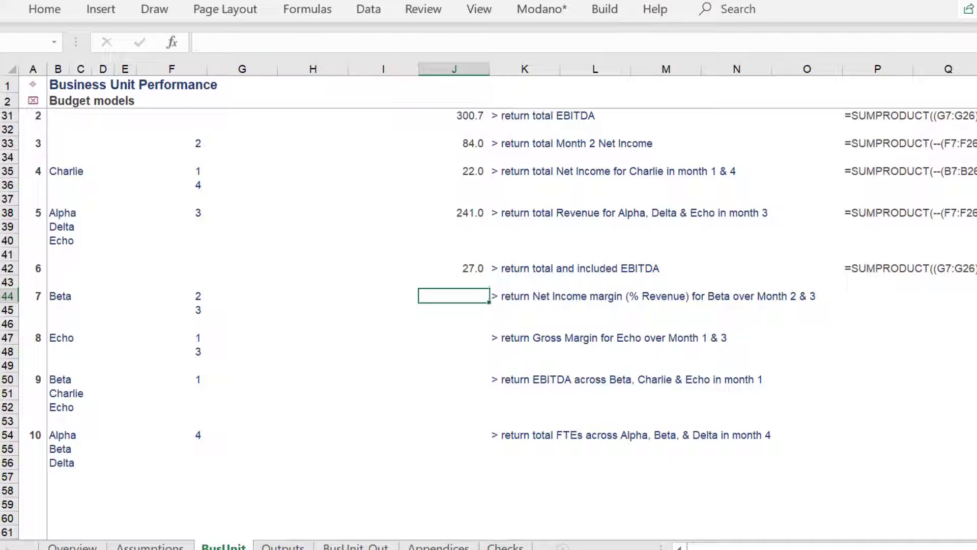
{"action": "type", "text": "=sump"}
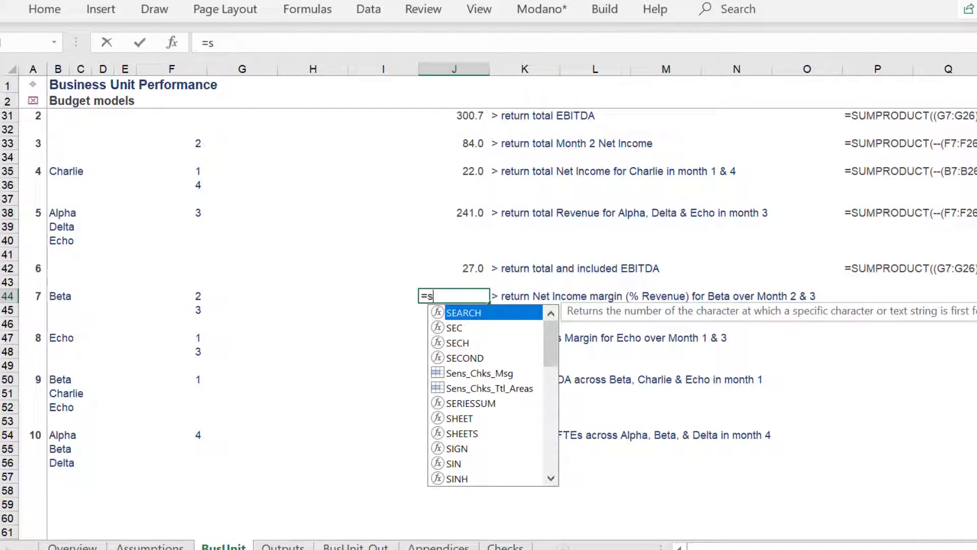
{"action": "key", "text": "Tab"}
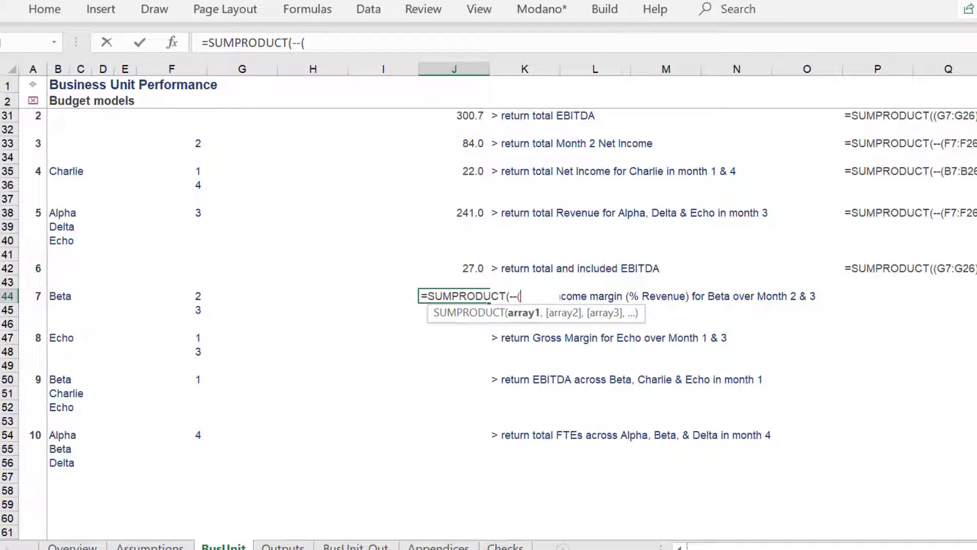
{"action": "type", "text": "--("}
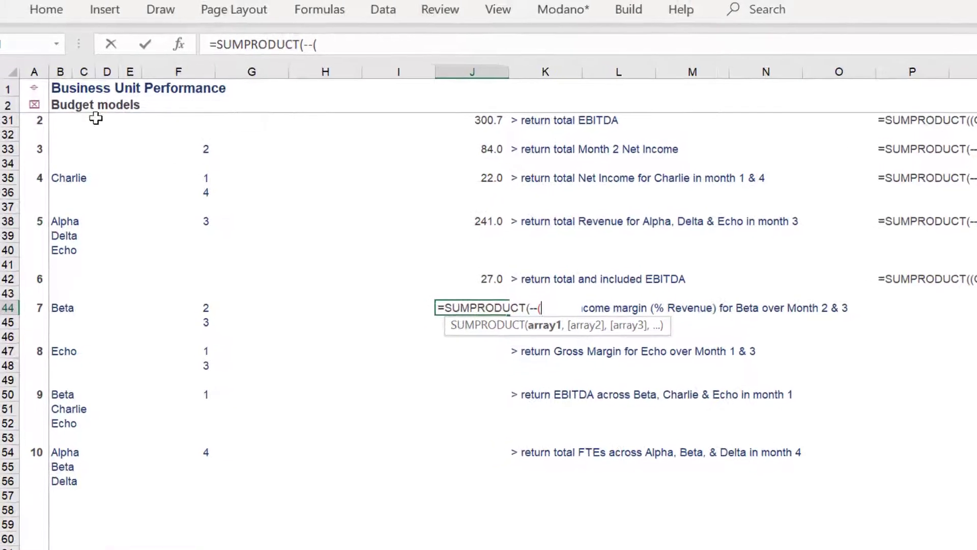
Step: Reference the Business Unit column in the first array of the J44 formula, correcting the range to B7:B26
{"action": "left_click", "coordinate": [61, 99]}
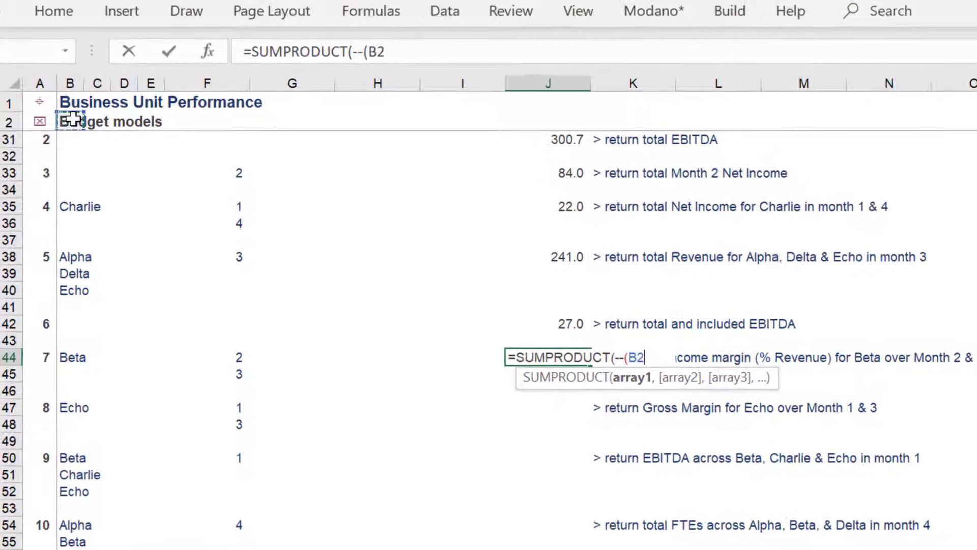
{"action": "key", "text": "Down"}
{"action": "key", "text": "Down"}
{"action": "key", "text": "Down"}
{"action": "key", "text": "Down"}
{"action": "key", "text": "Down"}
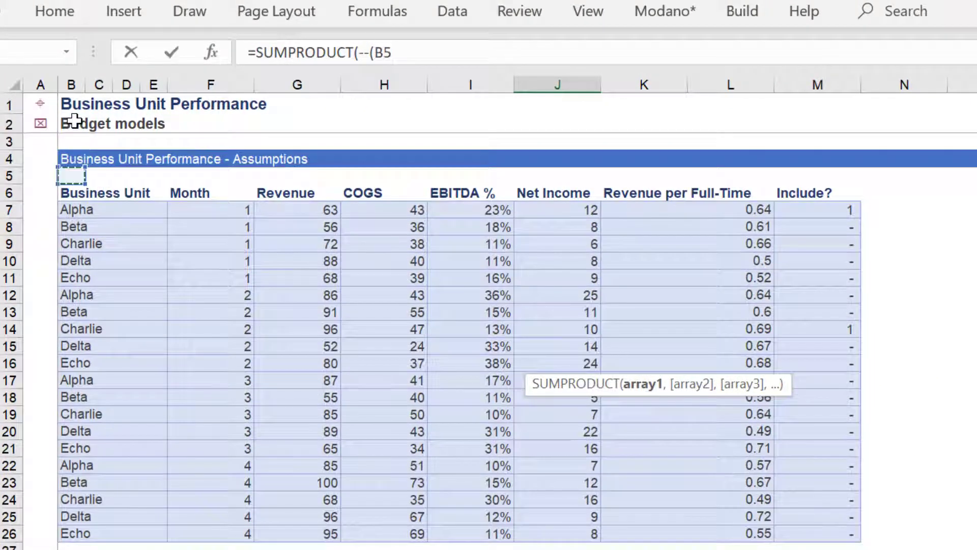
{"action": "key", "text": "ctrl+shift+Down"}
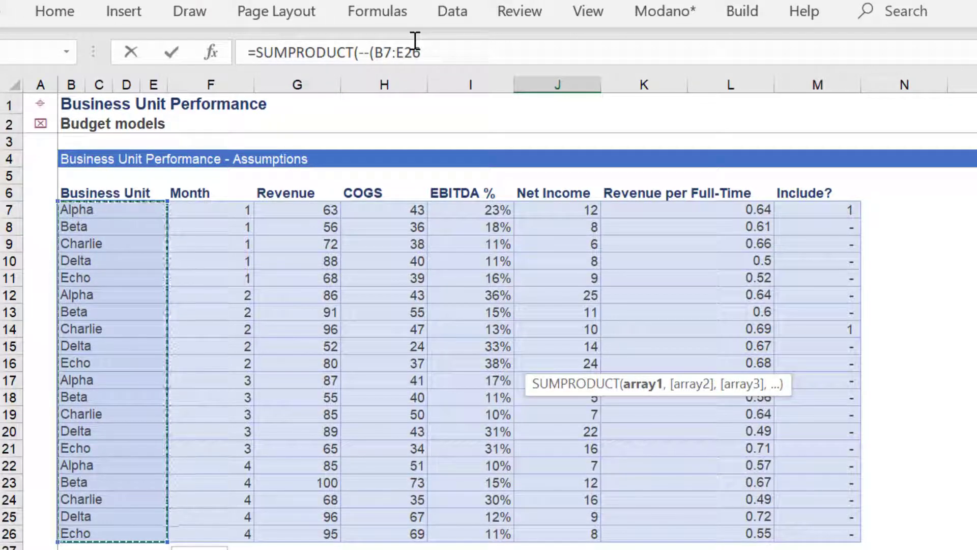
{"action": "left_click", "coordinate": [404, 53]}
{"action": "key", "text": "BackSpace"}
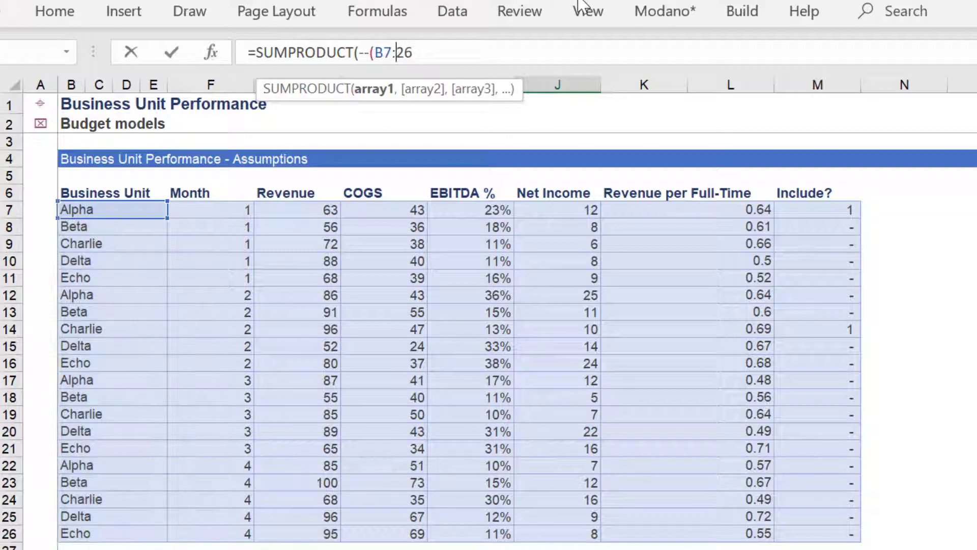
{"action": "type", "text": "B"}
{"action": "key", "text": "End"}
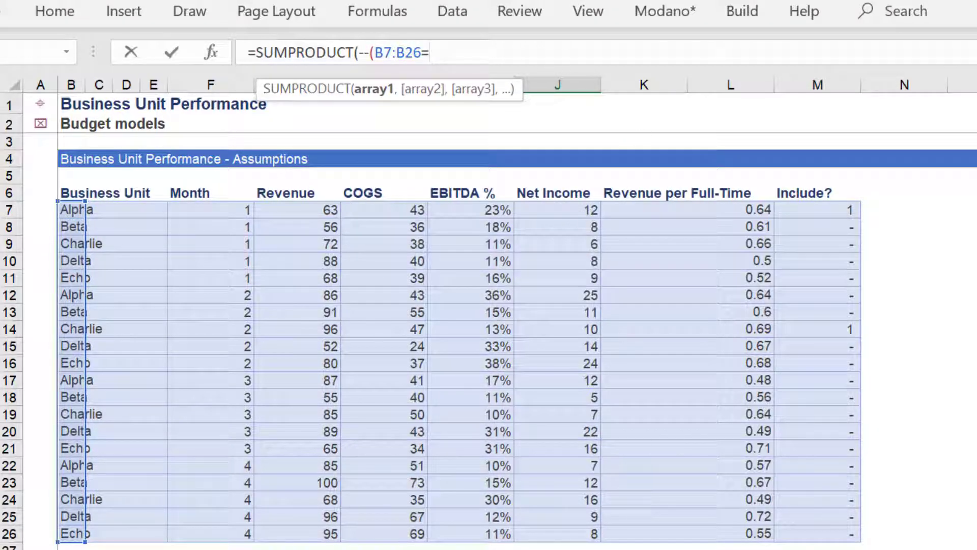
Step: Set the first array's condition to match Beta in B44, giving --(B7:B26=B44), and close it with a comma
{"action": "scroll", "coordinate": [429, 73], "scroll_direction": "down", "scroll_amount": 6}
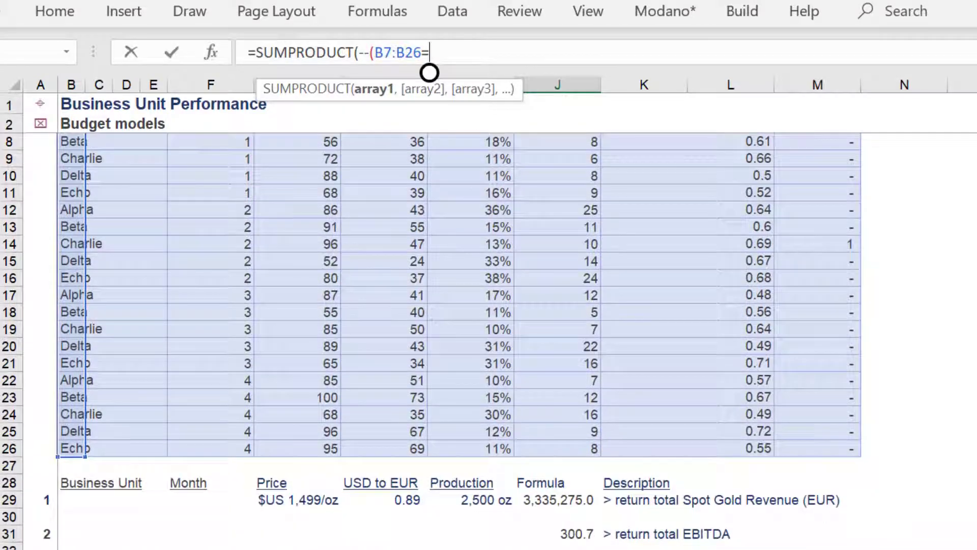
{"action": "scroll", "coordinate": [428, 73], "scroll_direction": "down", "scroll_amount": 2}
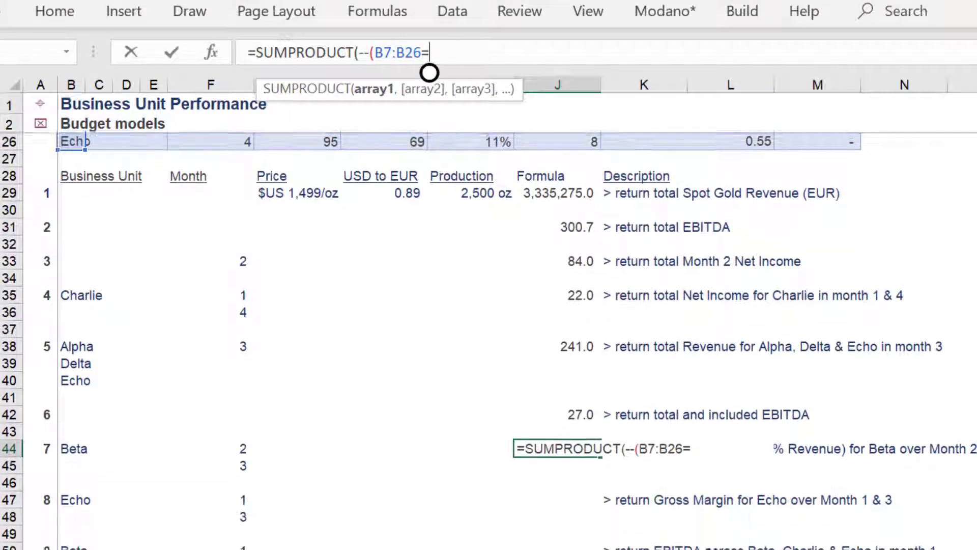
{"action": "left_click", "coordinate": [64, 431]}
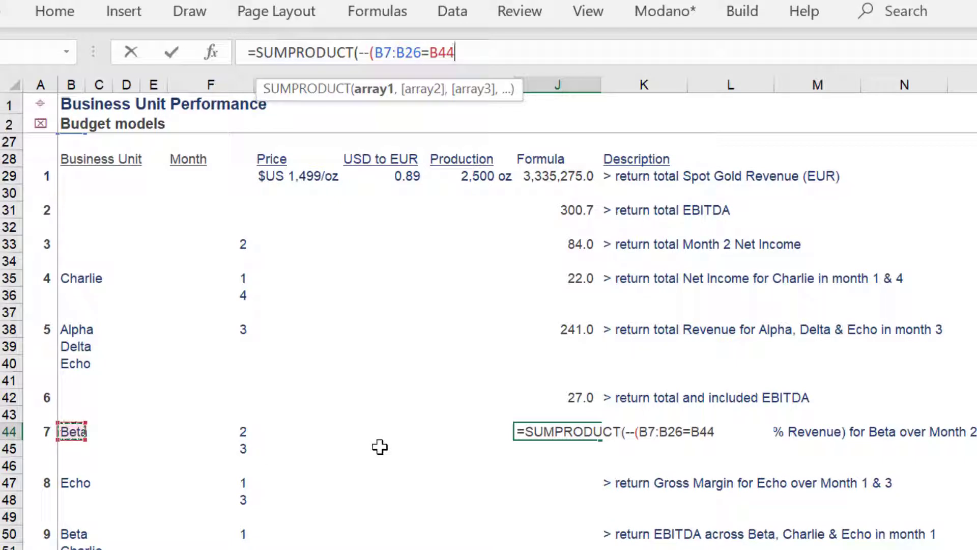
{"action": "type", "text": "),"}
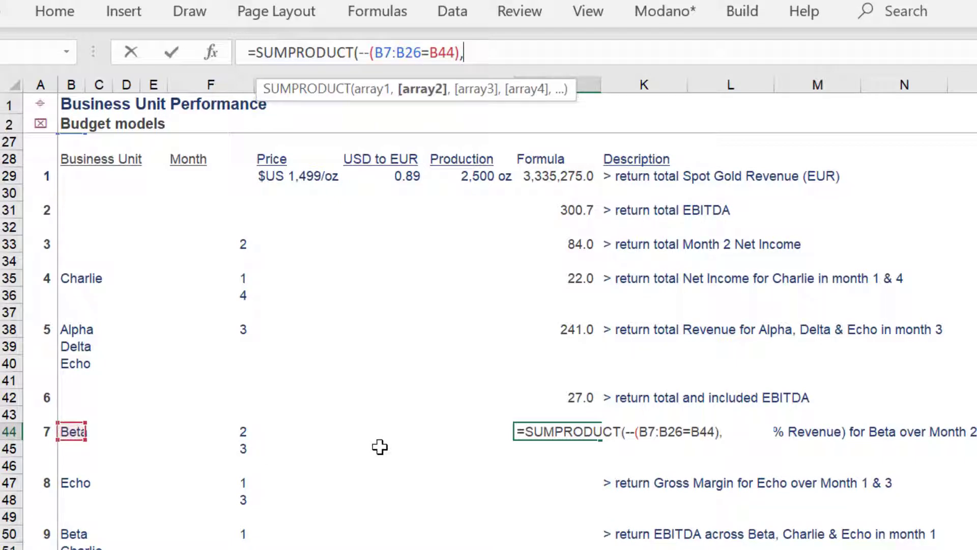
Step: Open the second array of the J44 formula with a condition matching the Month column F7:F26 to month 2 in F44
{"action": "type", "text": "("}
{"action": "left_click", "coordinate": [360, 125]}
{"action": "key", "text": "Down"}
{"action": "key", "text": "Down"}
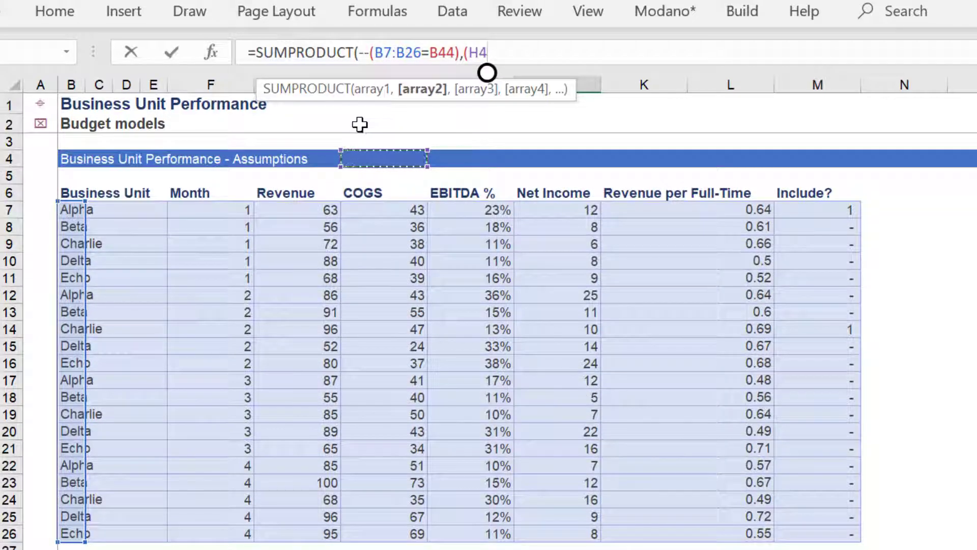
{"action": "key", "text": "Down"}
{"action": "key", "text": "Down"}
{"action": "key", "text": "Down"}
{"action": "key", "text": "Left"}
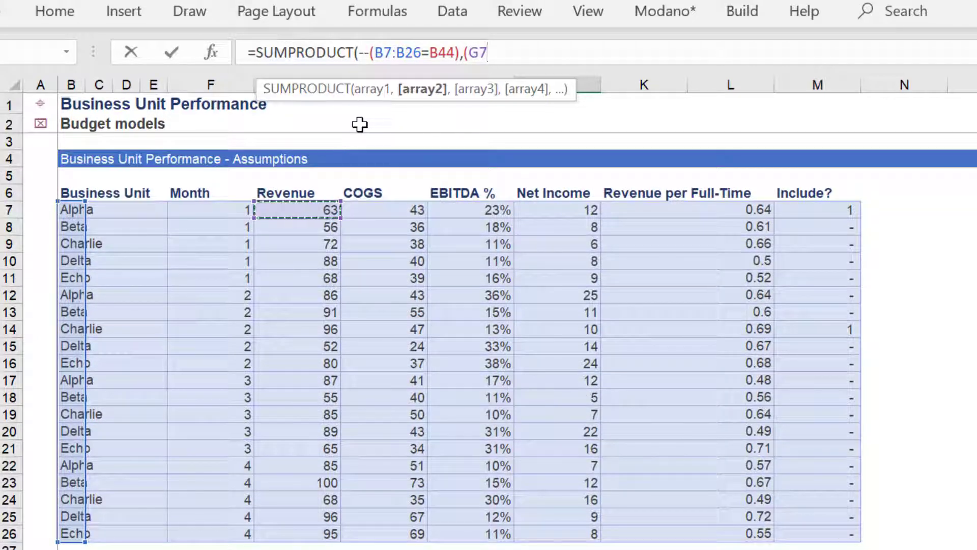
{"action": "key", "text": "Left"}
{"action": "key", "text": "ctrl+shift+Down"}
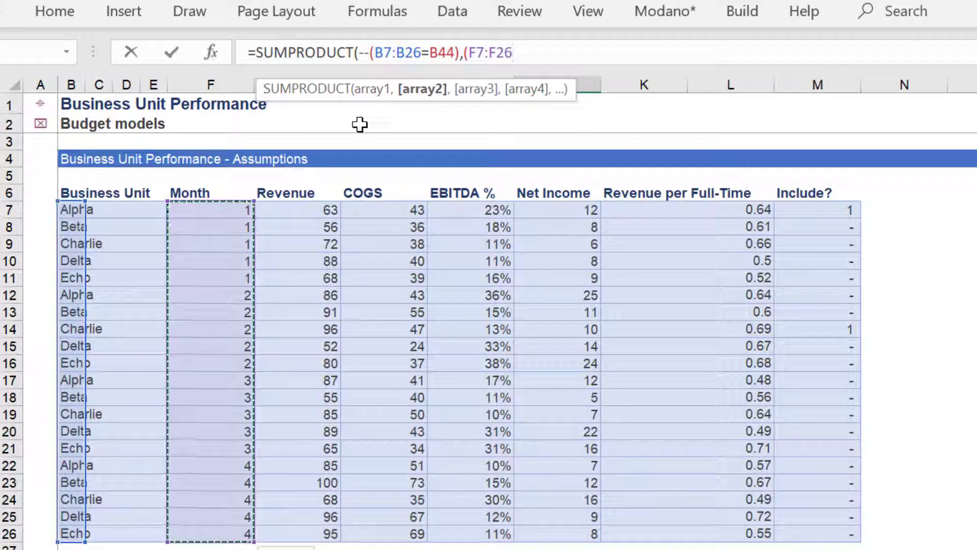
{"action": "type", "text": "="}
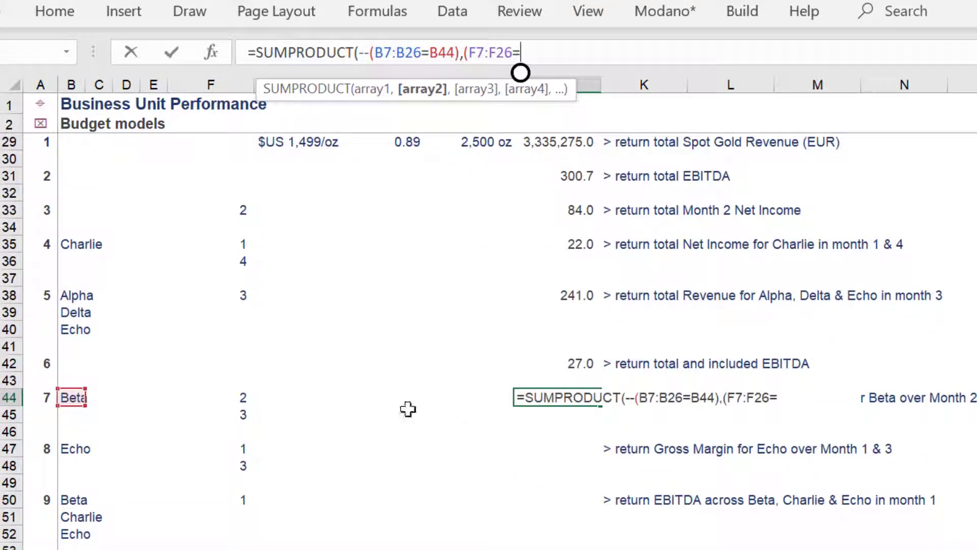
{"action": "left_click", "coordinate": [233, 397]}
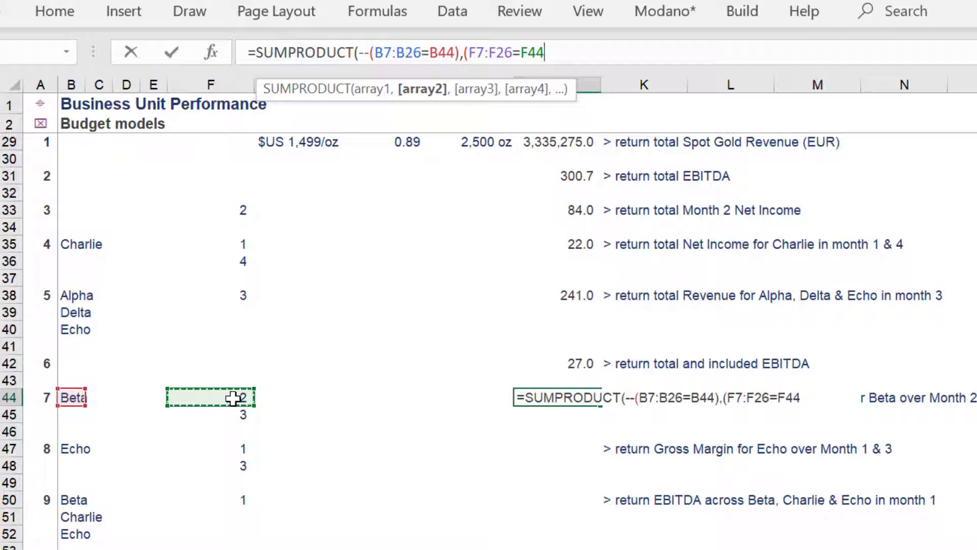
Step: Close the month 2 condition and add to it a comparison of the Month column F7:F26 with month 3 in F45
{"action": "type", "text": ")+("}
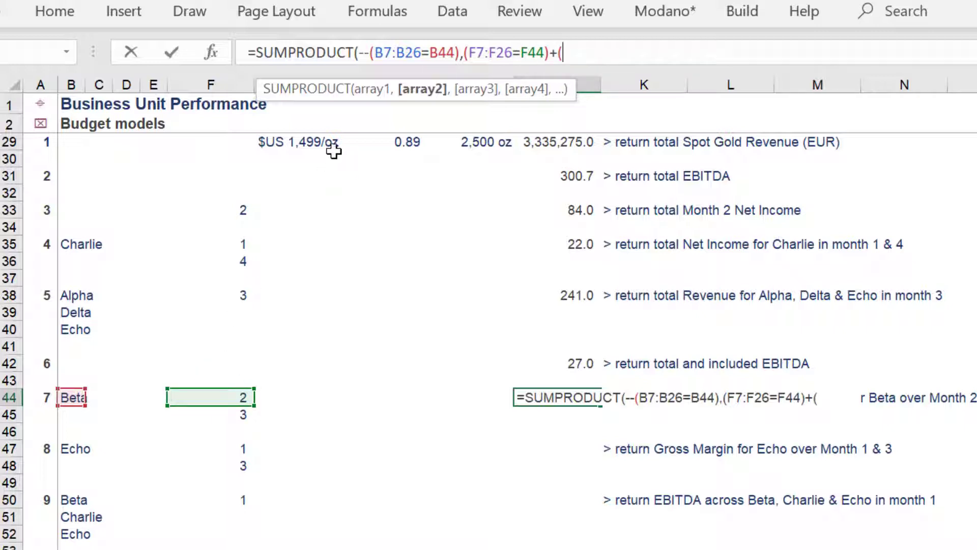
{"action": "left_click", "coordinate": [329, 119]}
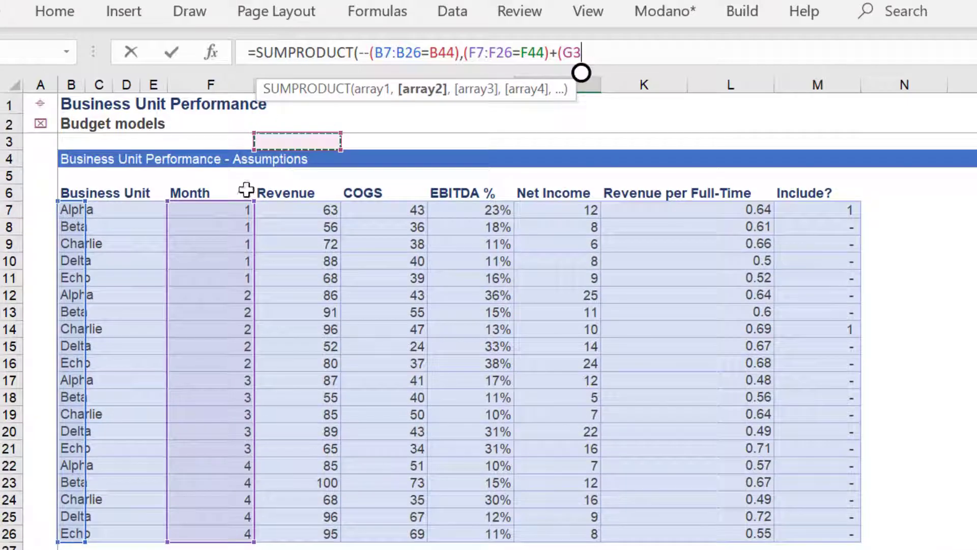
{"action": "left_click", "coordinate": [217, 207]}
{"action": "key", "text": "ctrl+shift+Down"}
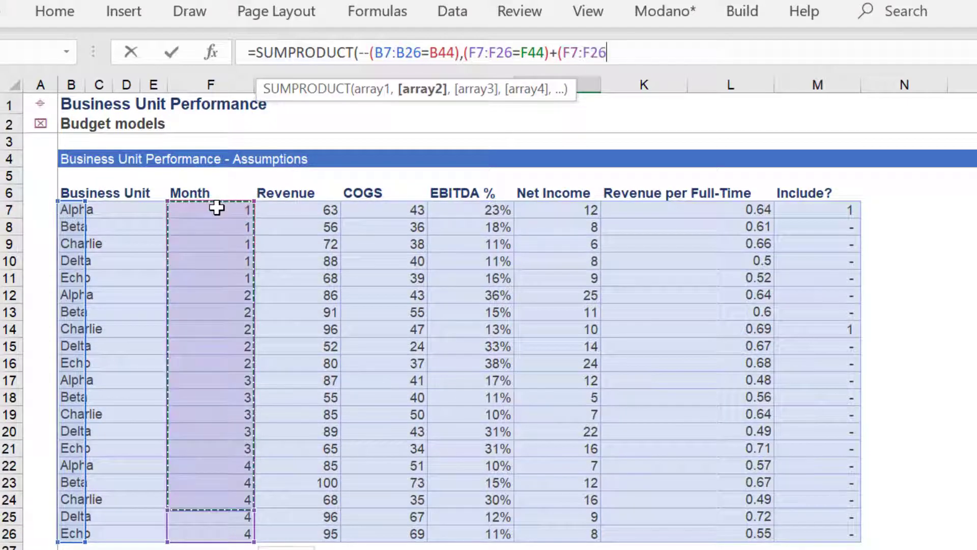
{"action": "type", "text": ")="}
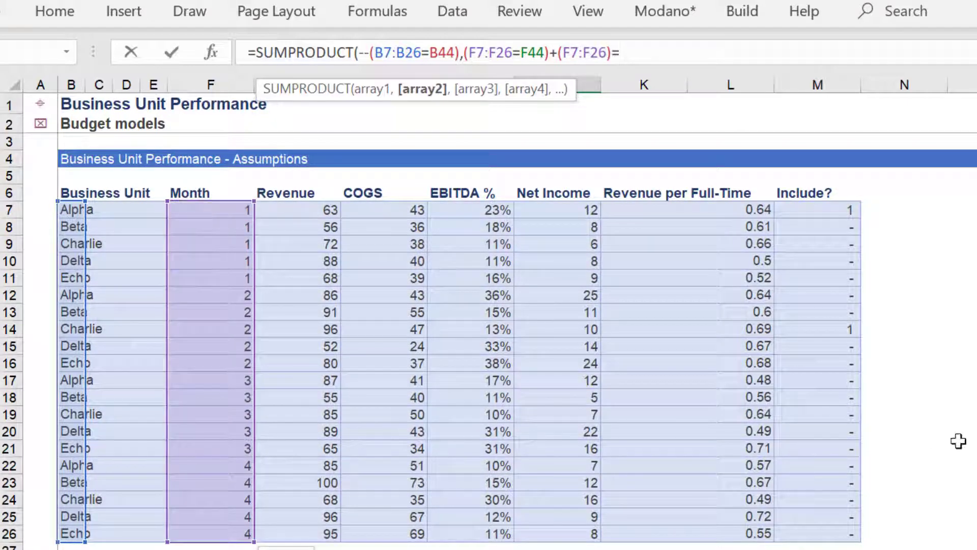
{"action": "scroll", "coordinate": [488, 336], "scroll_direction": "down", "scroll_amount": 5}
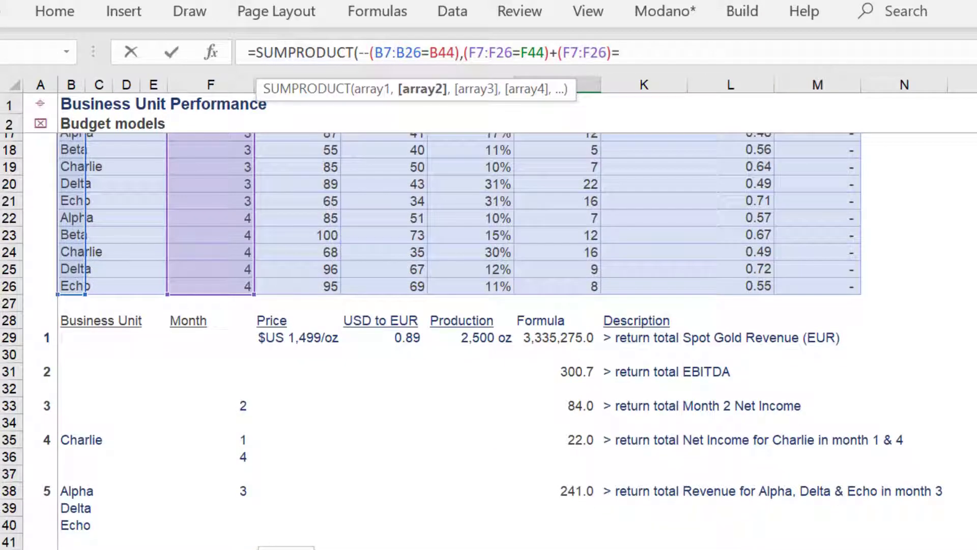
{"action": "scroll", "coordinate": [489, 336], "scroll_direction": "down", "scroll_amount": 1}
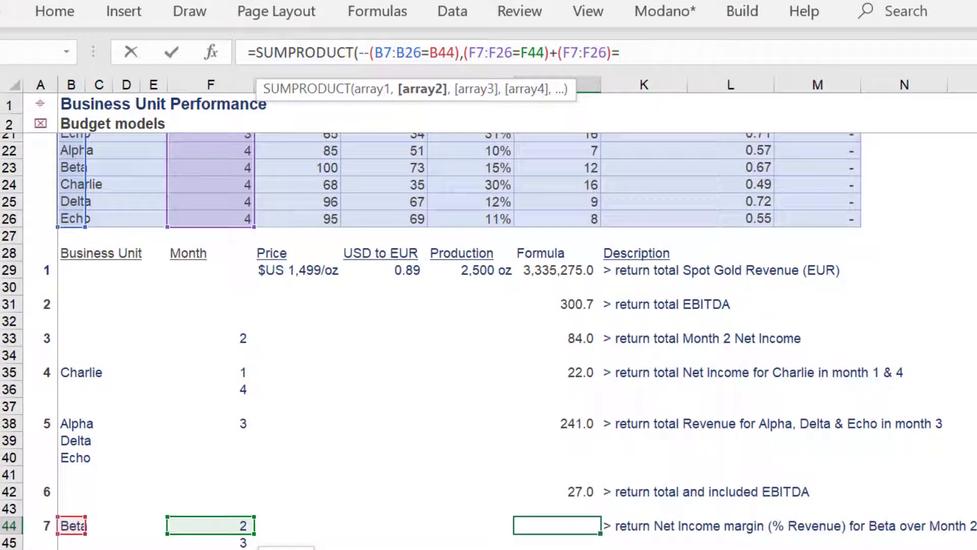
{"action": "scroll", "coordinate": [619, 73], "scroll_direction": "down", "scroll_amount": 2}
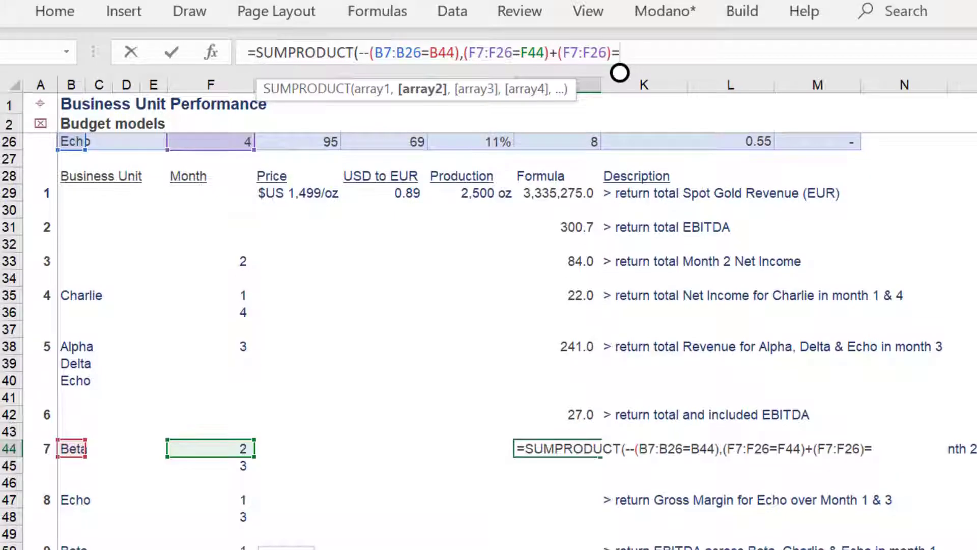
{"action": "left_click", "coordinate": [228, 462]}
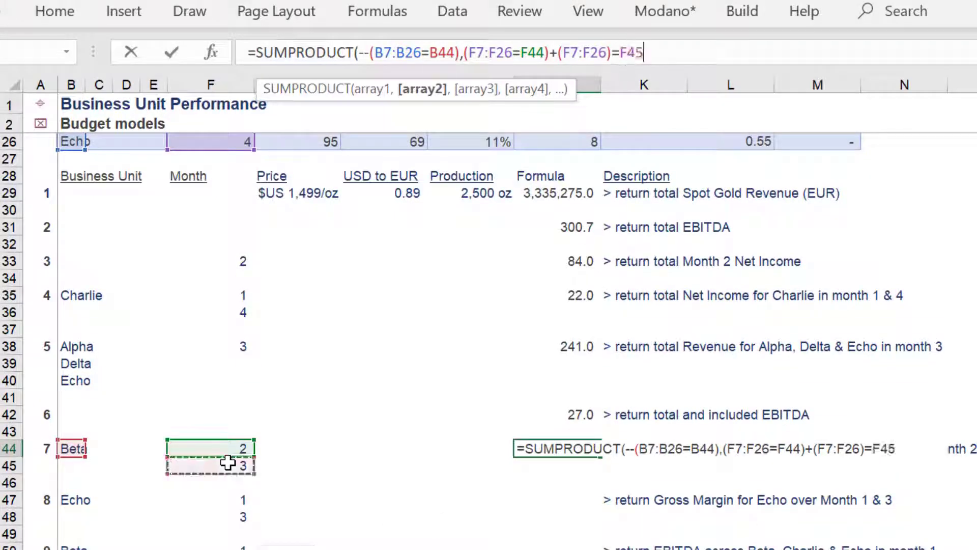
Step: Correct the bracket placement so the added month condition reads (F7:F26=F45), and end the second array with a comma
{"action": "key", "text": "BackSpace"}
{"action": "key", "text": "BackSpace"}
{"action": "key", "text": "BackSpace"}
{"action": "key", "text": "BackSpace"}
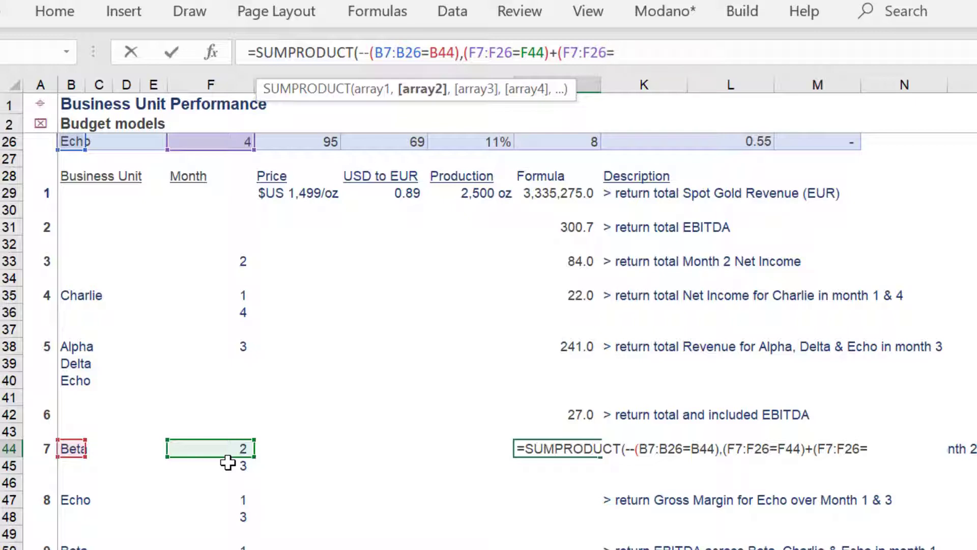
{"action": "left_click", "coordinate": [228, 462]}
{"action": "type", "text": "),"}
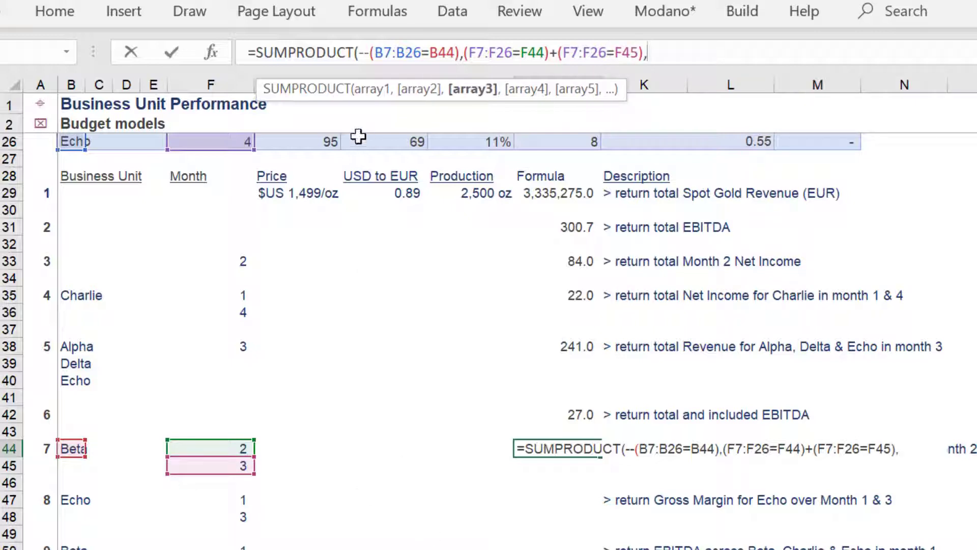
Step: Reference the Net Income column J7:J26 as the third array of the J44 formula
{"action": "left_click", "coordinate": [351, 122]}
{"action": "key", "text": "Down"}
{"action": "key", "text": "Down"}
{"action": "key", "text": "Down"}
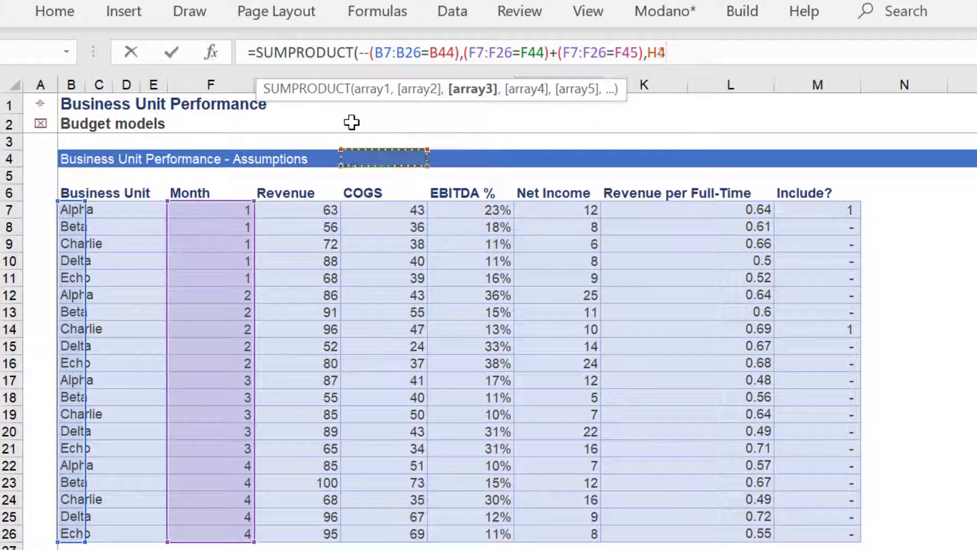
{"action": "key", "text": "Down"}
{"action": "key", "text": "Right"}
{"action": "key", "text": "Right"}
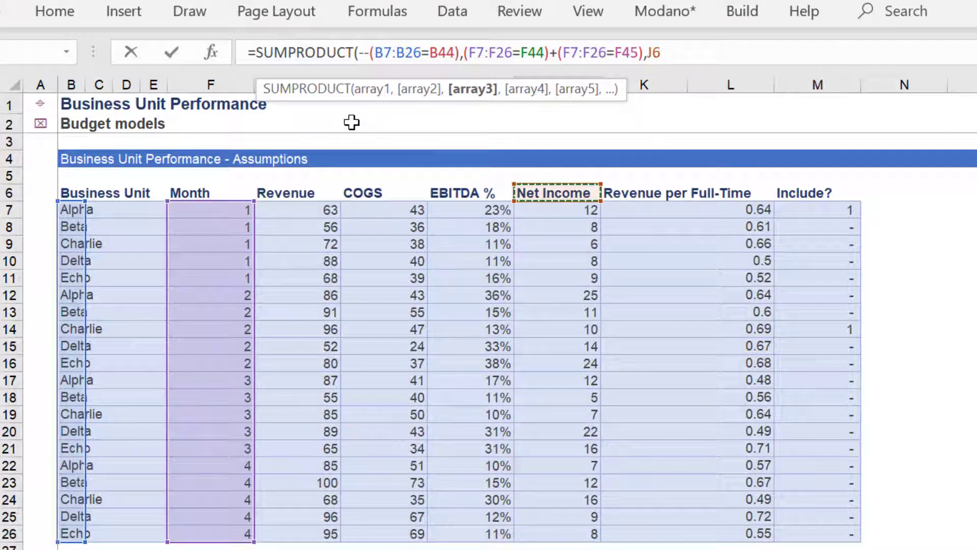
{"action": "key", "text": "Down"}
{"action": "key", "text": "ctrl+shift+Down"}
Step: Divide the Net Income range by the Revenue column G7:G26 within the third array
{"action": "type", "text": "/"}
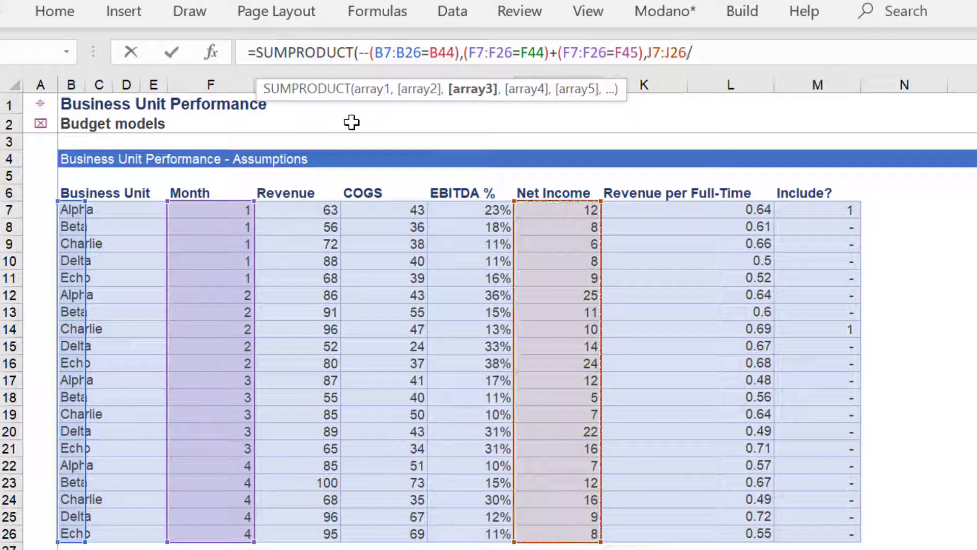
{"action": "left_click", "coordinate": [328, 208]}
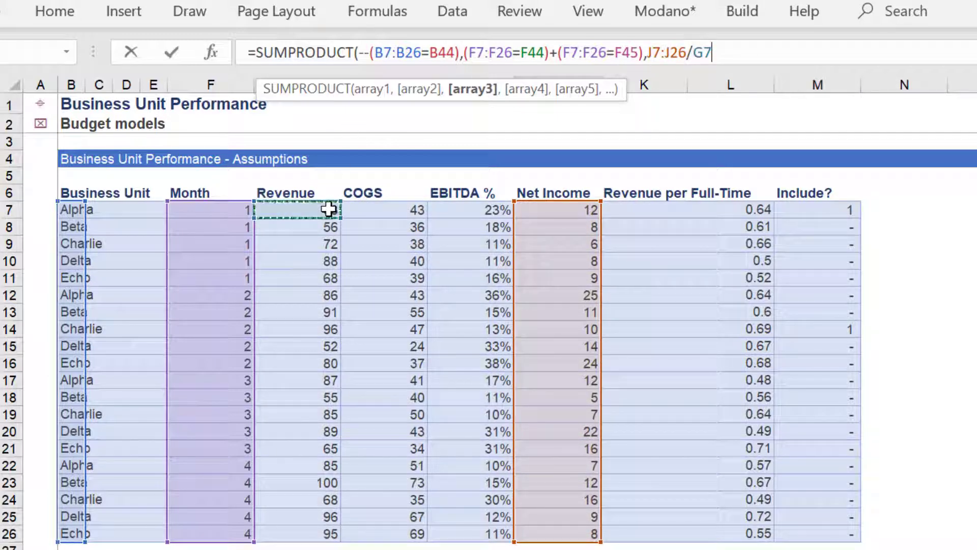
{"action": "key", "text": "ctrl+shift+Down"}
Step: Divide the third array further by COUNT(F44:F45), the number of listed months, and enter the completed J44 formula
{"action": "type", "text": "/"}
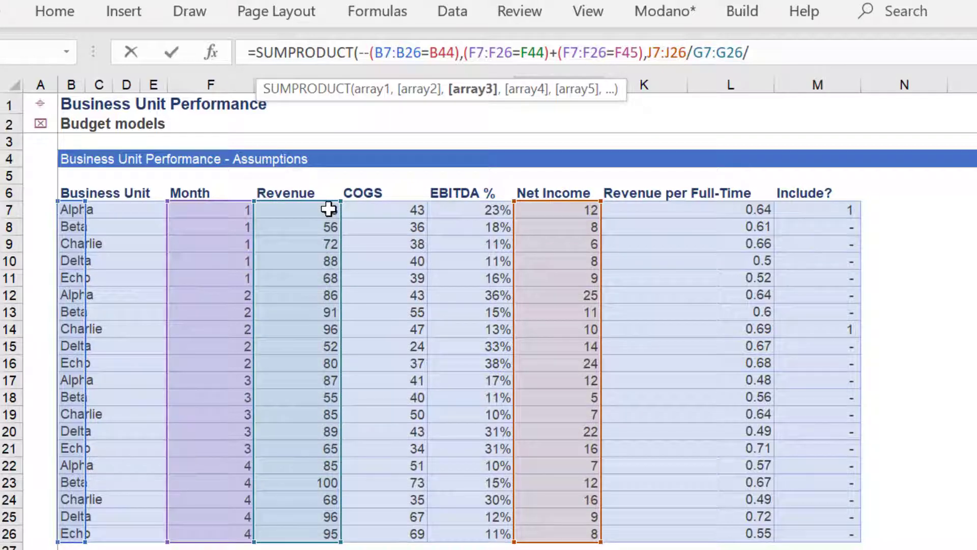
{"action": "type", "text": "coun"}
{"action": "key", "text": "Tab"}
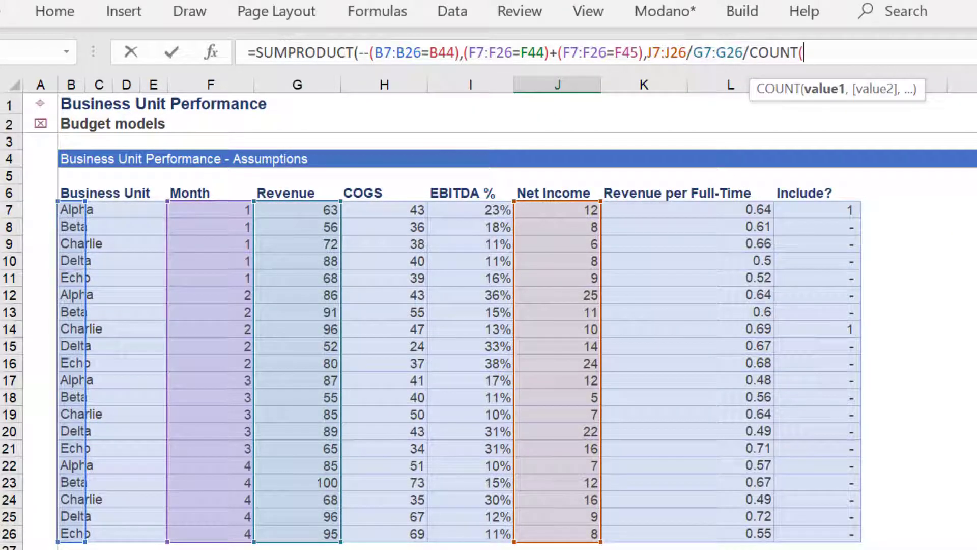
{"action": "scroll", "coordinate": [458, 336], "scroll_direction": "down", "scroll_amount": 8}
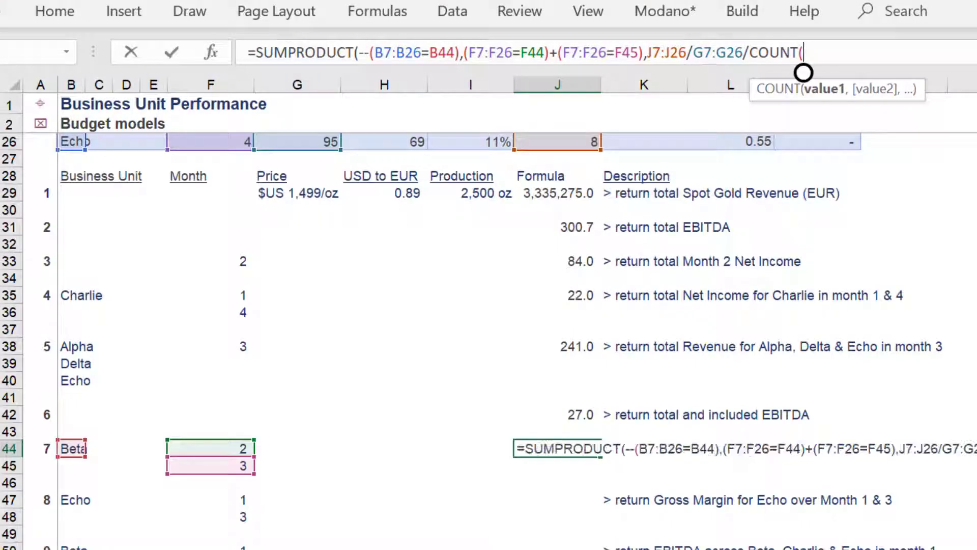
{"action": "scroll", "coordinate": [803, 72], "scroll_direction": "down", "scroll_amount": 2}
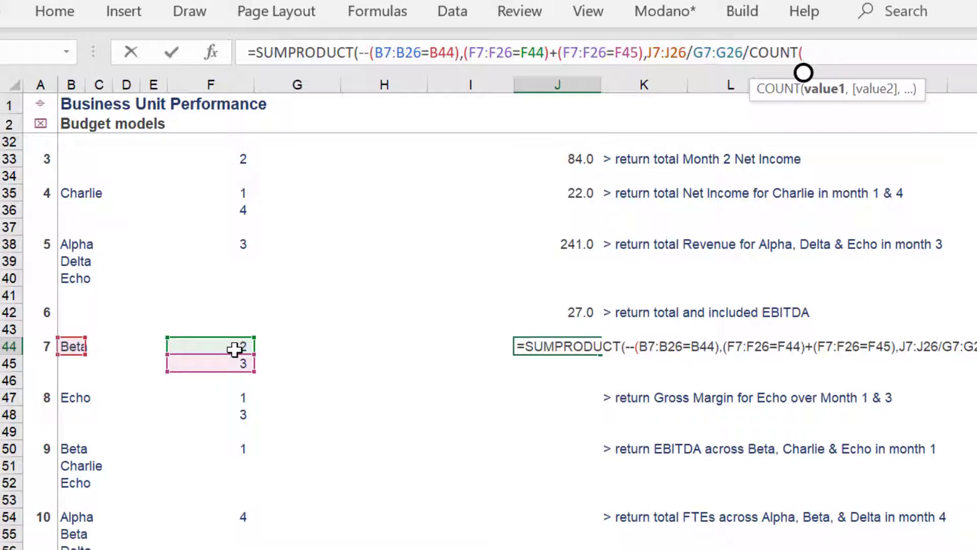
{"action": "left_click_drag", "start_coordinate": [234, 349], "coordinate": [234, 360]}
{"action": "type", "text": ")"}
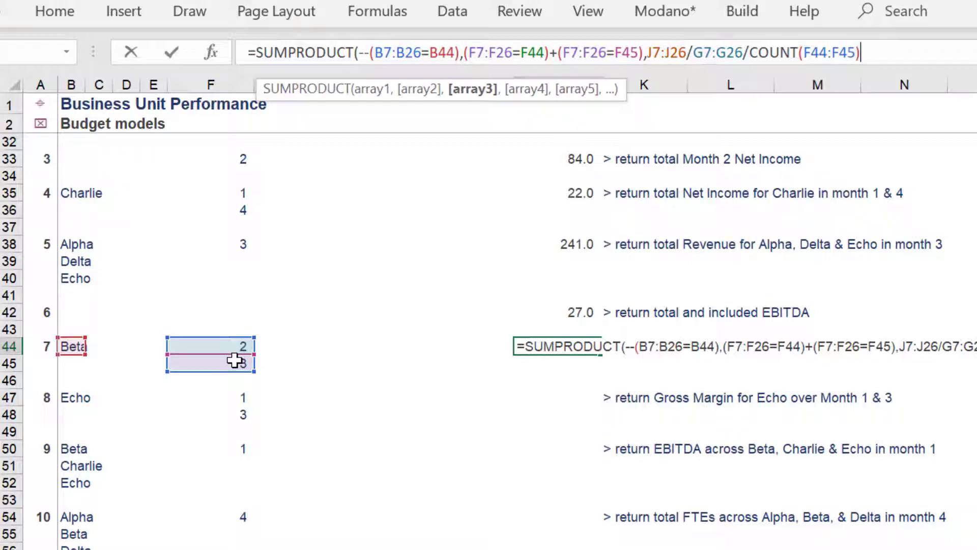
{"action": "key", "text": "Return"}
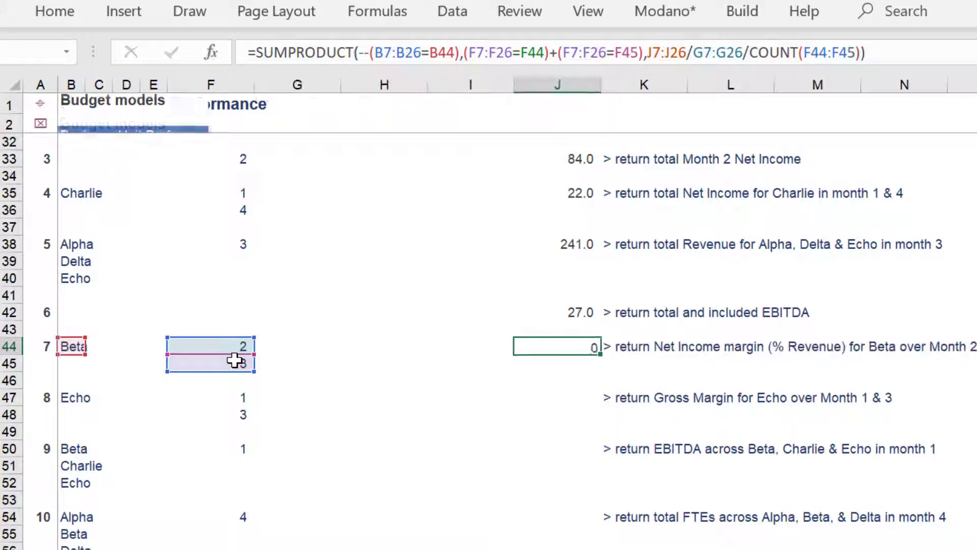
Step: Format the Net Income margin result in J44 as a percentage
{"action": "key", "text": "Up"}
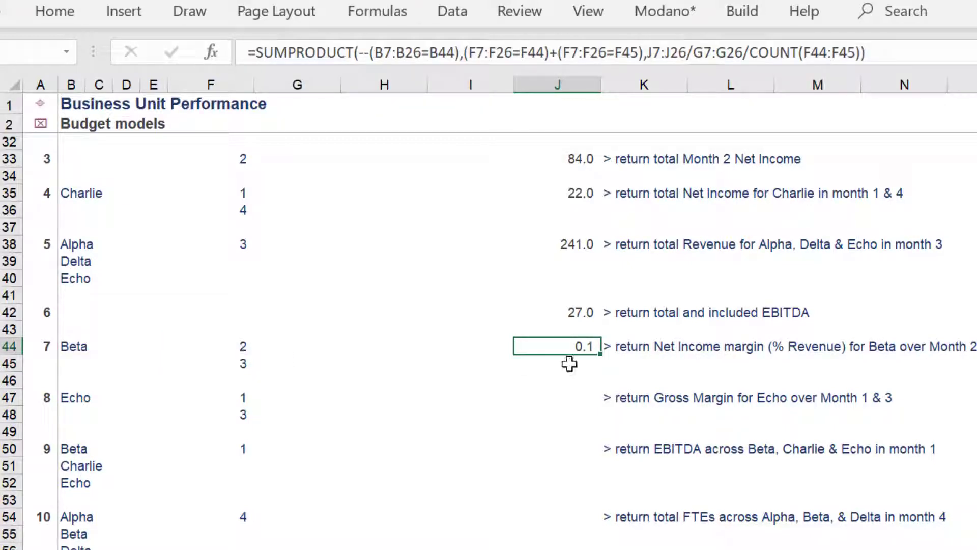
{"action": "left_click", "coordinate": [54, 13]}
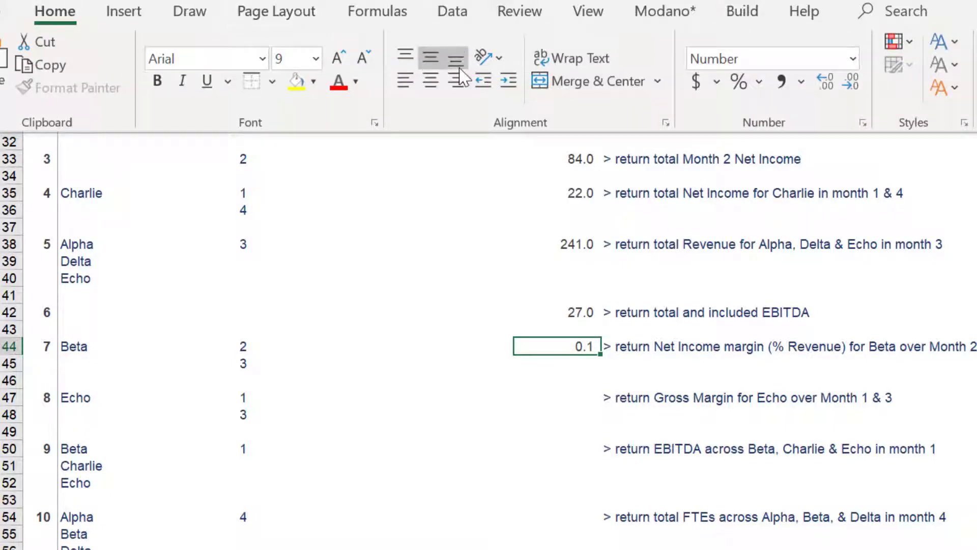
{"action": "left_click", "coordinate": [737, 83]}
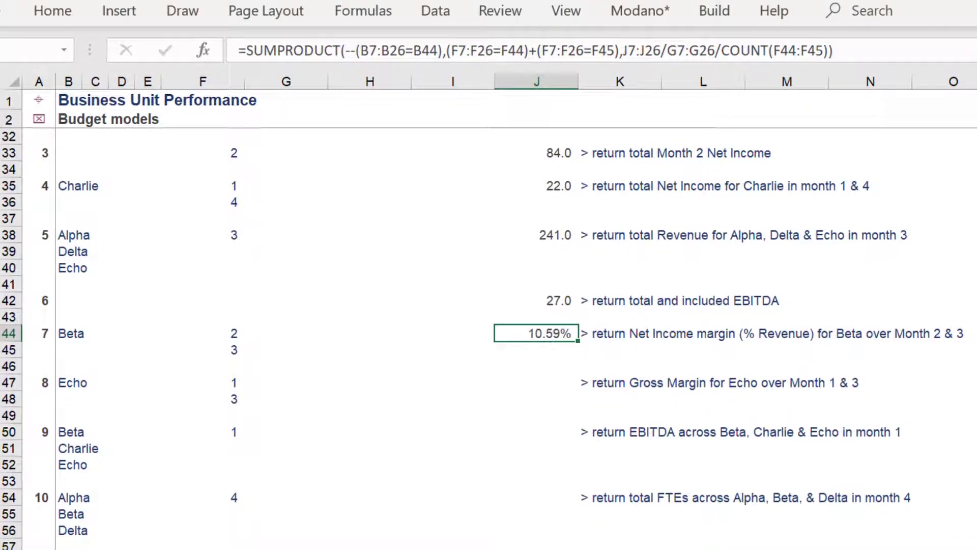
Step: Copy the FORMULATEXT formula from P42 into P44 so the exercise 7 formula is displayed as text
{"action": "left_click", "coordinate": [969, 287]}
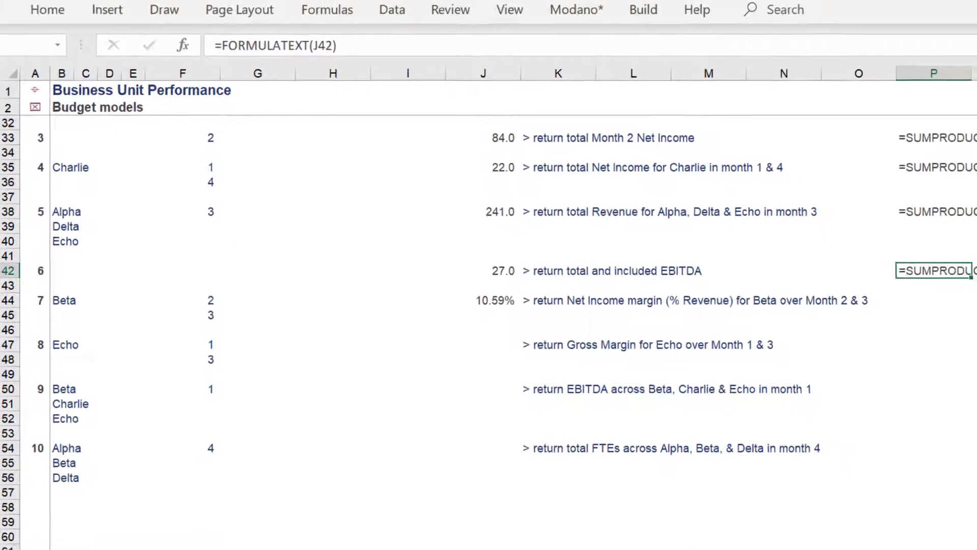
{"action": "key", "text": "ctrl+c"}
{"action": "key", "text": "Down"}
{"action": "key", "text": "Down"}
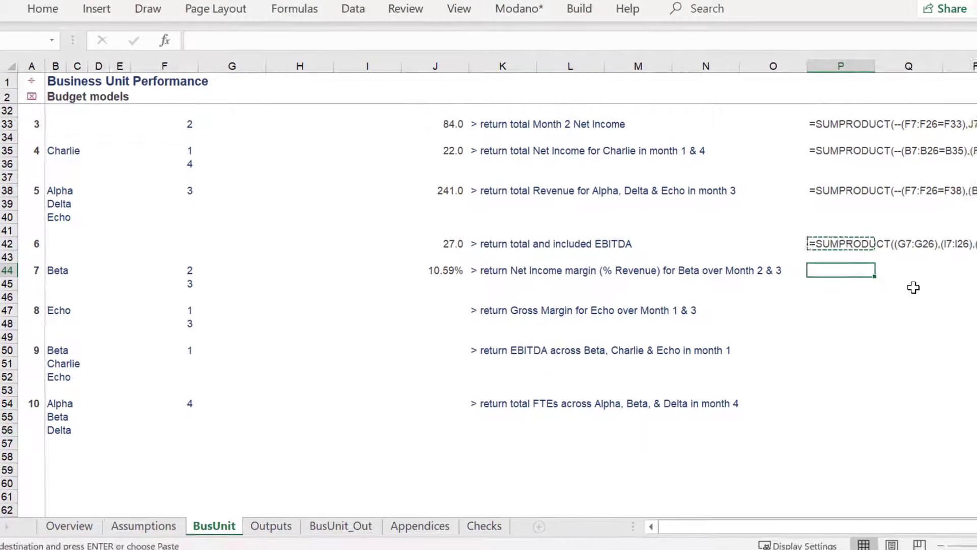
{"action": "key", "text": "ctrl+v"}
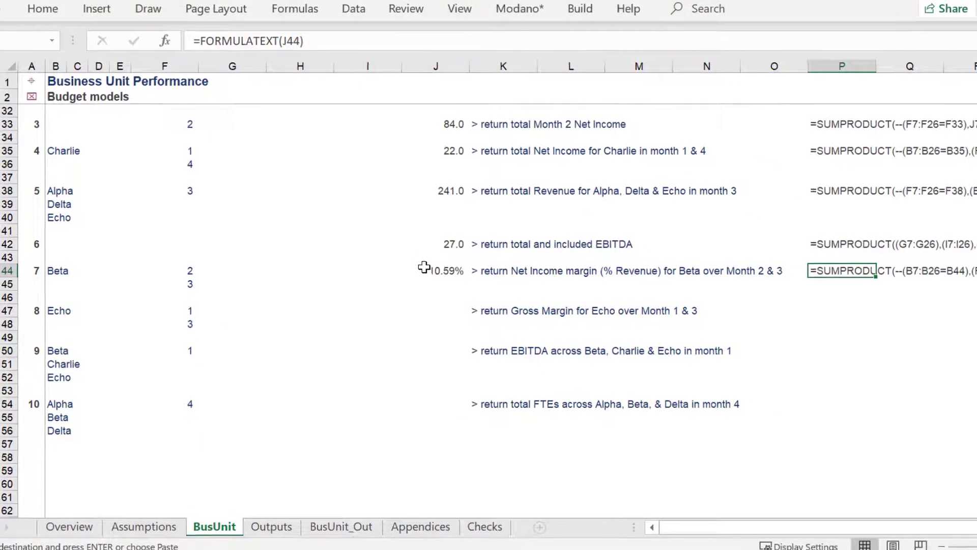
Step: Review the Net Income margin formula in J44 and the table ranges it references, leaving the formula as it is
{"action": "left_click", "coordinate": [425, 265]}
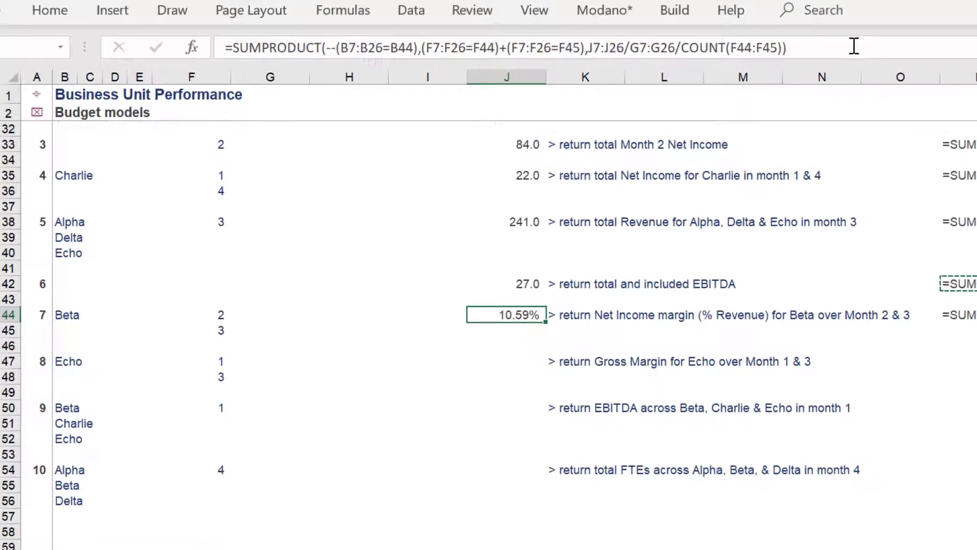
{"action": "left_click", "coordinate": [809, 45]}
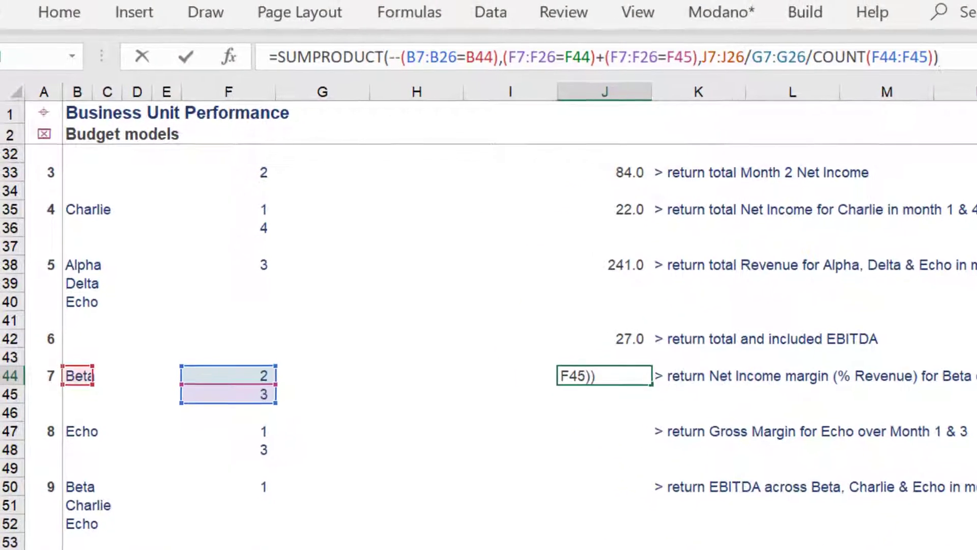
{"action": "scroll", "coordinate": [488, 346], "scroll_direction": "up", "scroll_amount": 4}
{"action": "scroll", "coordinate": [488, 346], "scroll_direction": "up", "scroll_amount": 5}
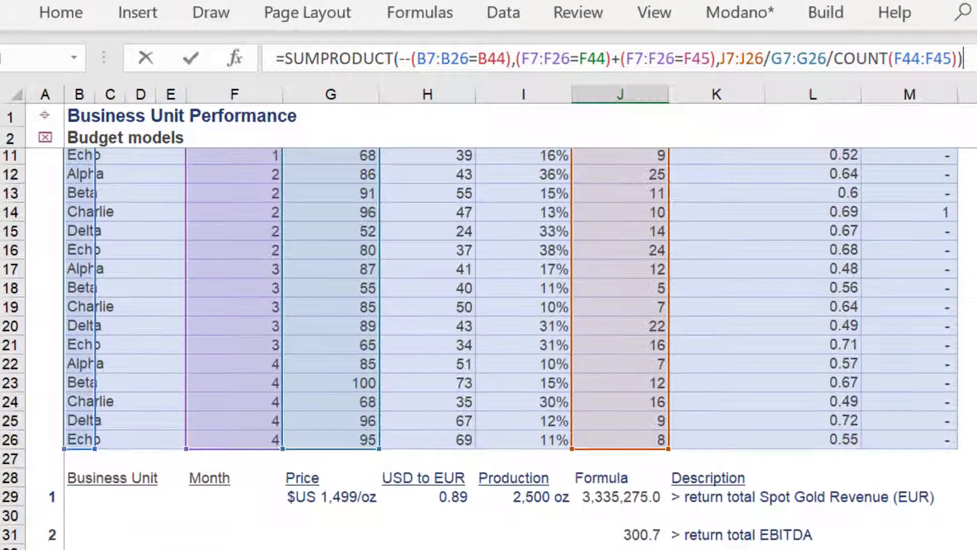
{"action": "scroll", "coordinate": [489, 346], "scroll_direction": "down", "scroll_amount": 2}
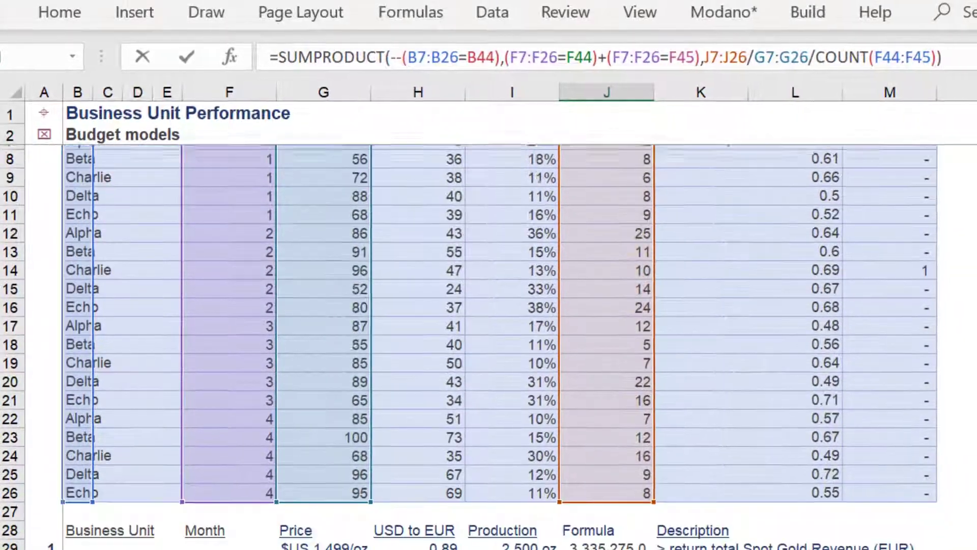
{"action": "scroll", "coordinate": [489, 326], "scroll_direction": "down", "scroll_amount": 4}
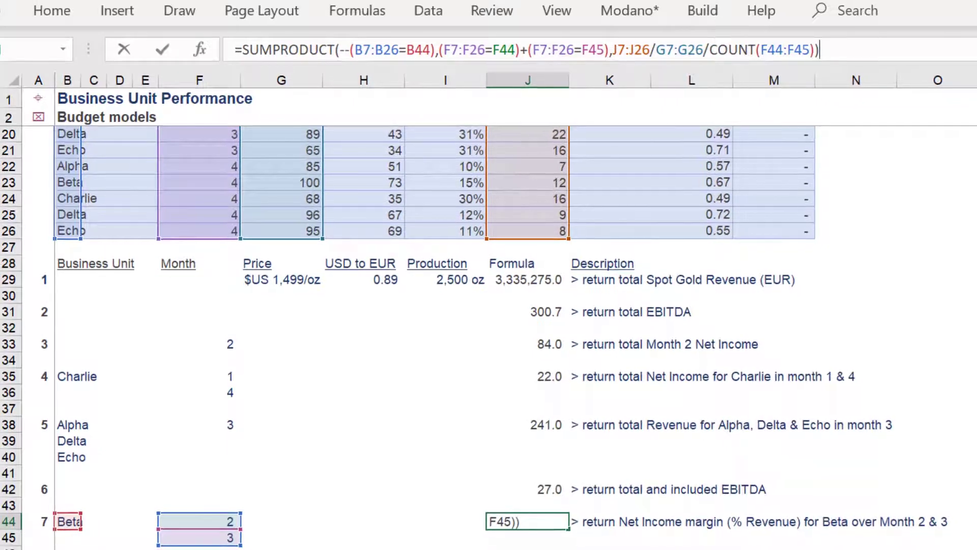
{"action": "key", "text": "ctrl+Return"}
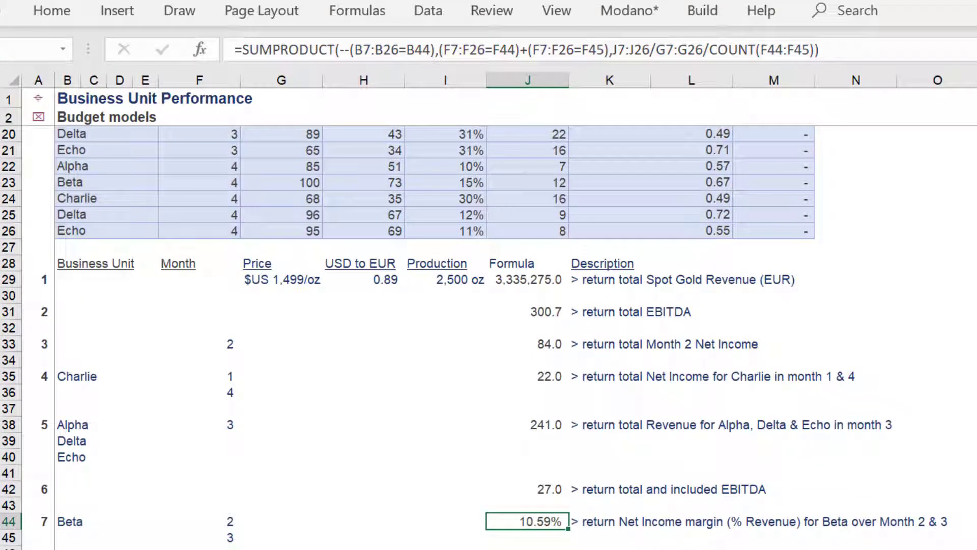
Step: Start a SUMPRODUCT formula in J47 for Echo's Gross Margin, opening its first array with a double negative
{"action": "scroll", "coordinate": [488, 326], "scroll_direction": "down", "scroll_amount": 3}
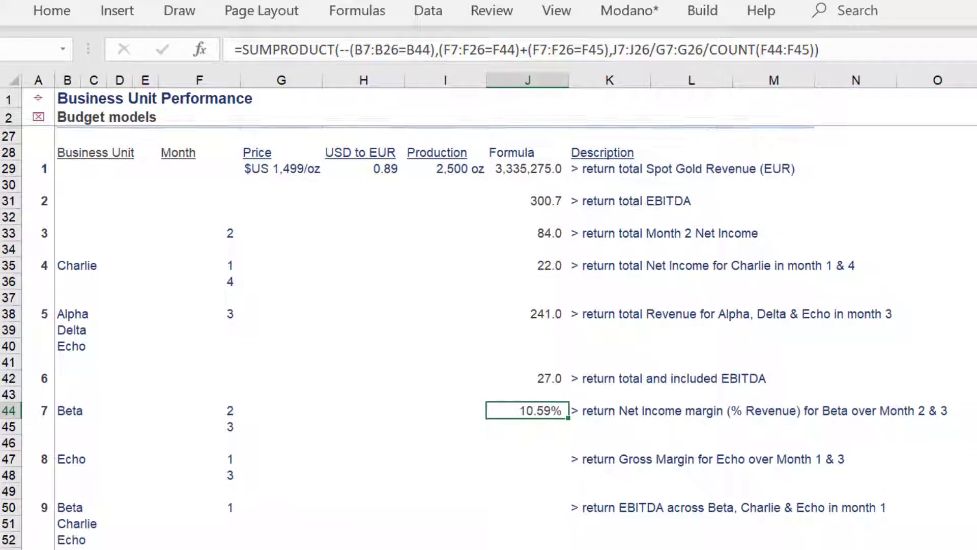
{"action": "scroll", "coordinate": [488, 326], "scroll_direction": "down", "scroll_amount": 2}
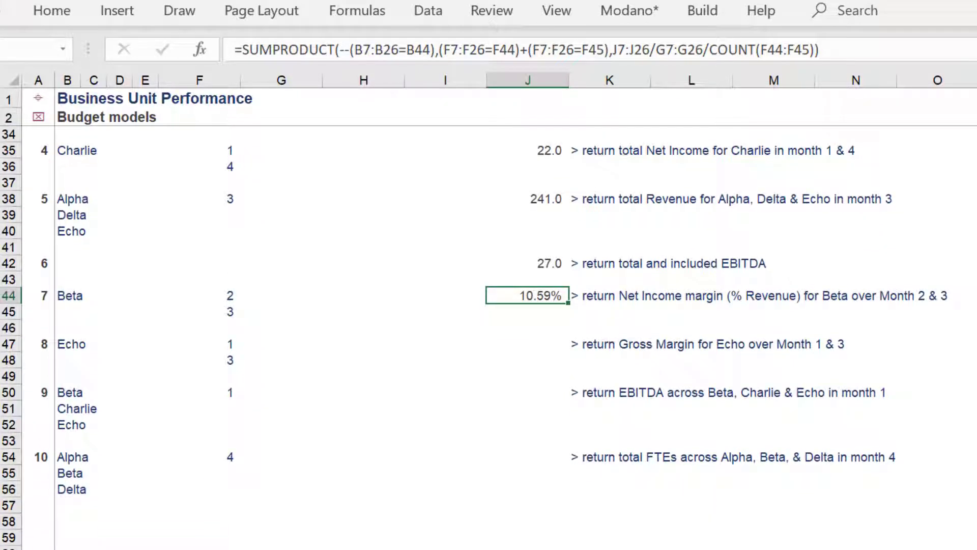
{"action": "key", "text": "Down"}
{"action": "key", "text": "Down"}
{"action": "key", "text": "Down"}
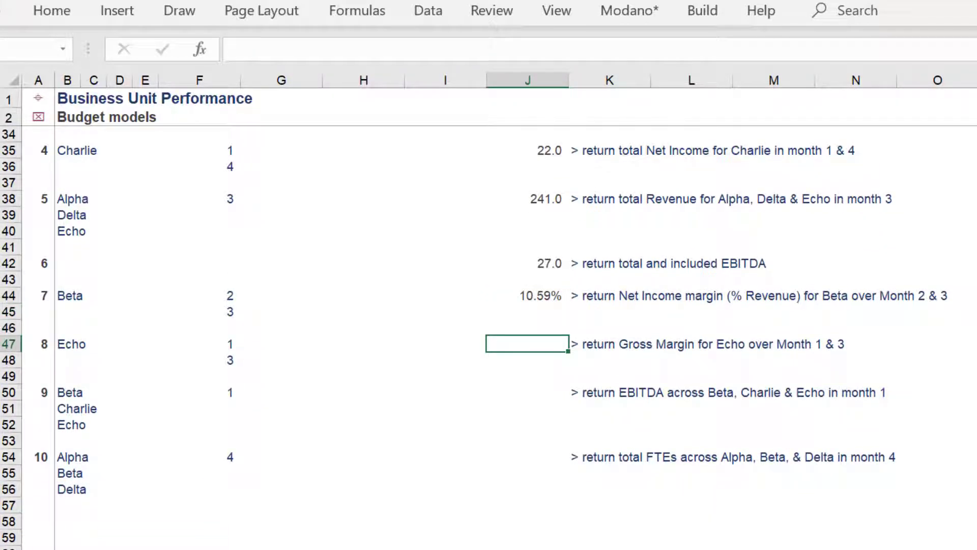
{"action": "type", "text": "="}
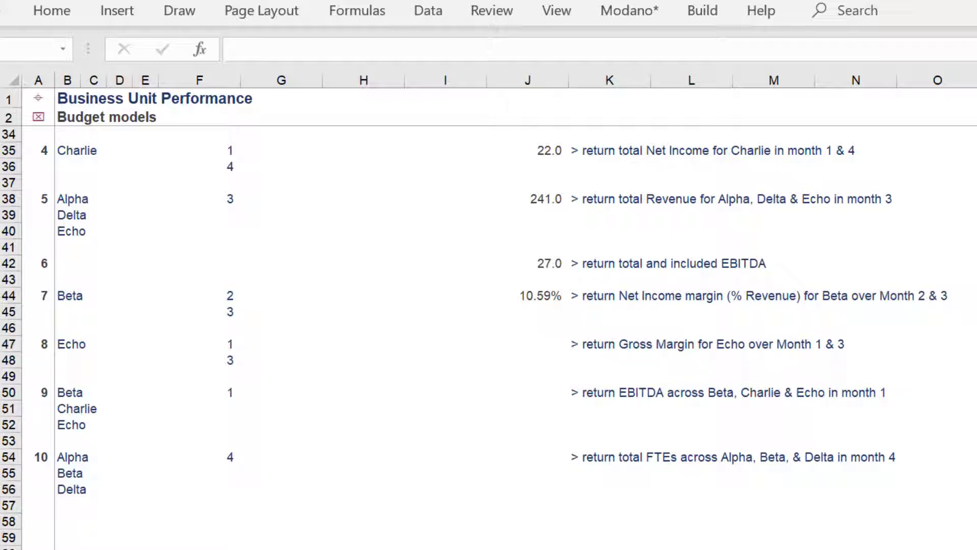
{"action": "left_click", "coordinate": [458, 327]}
{"action": "type", "text": "=sum"}
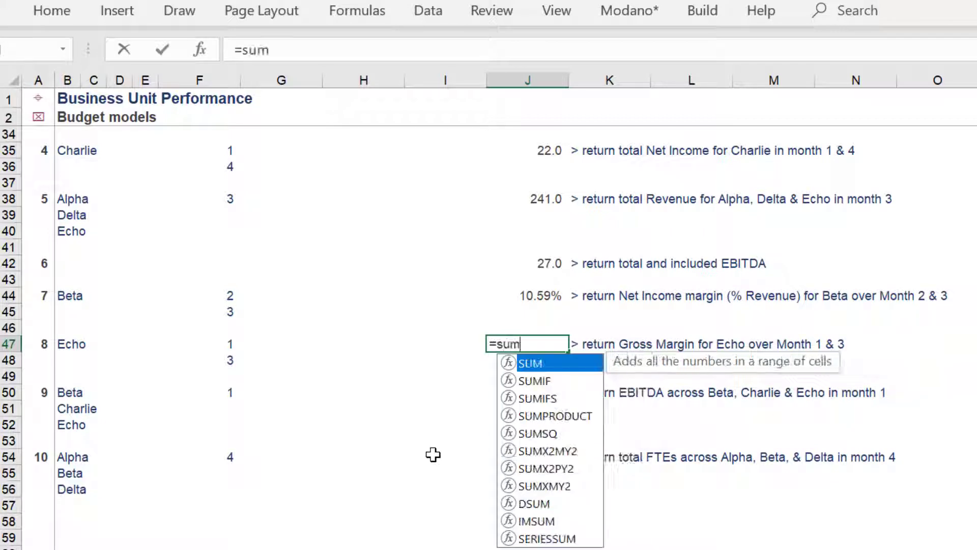
{"action": "type", "text": "p"}
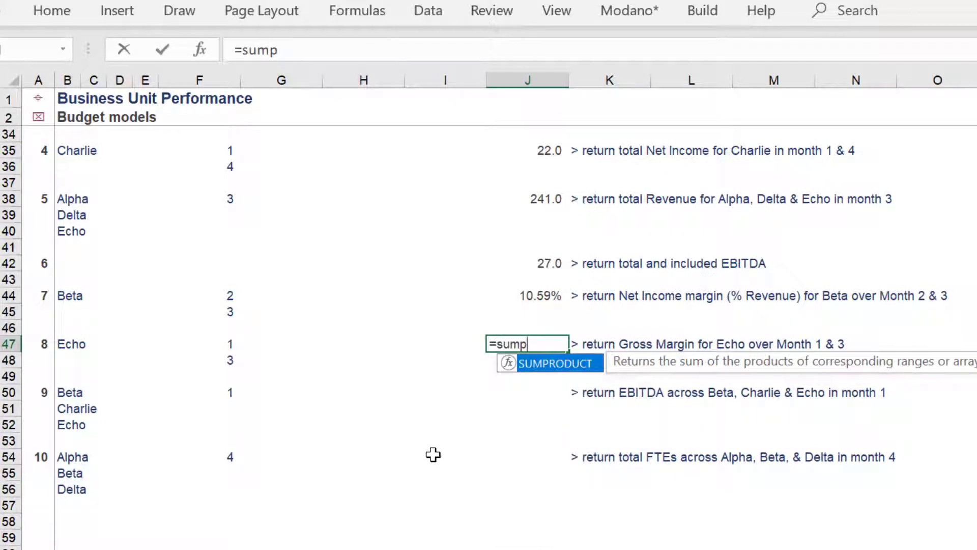
{"action": "key", "text": "Tab"}
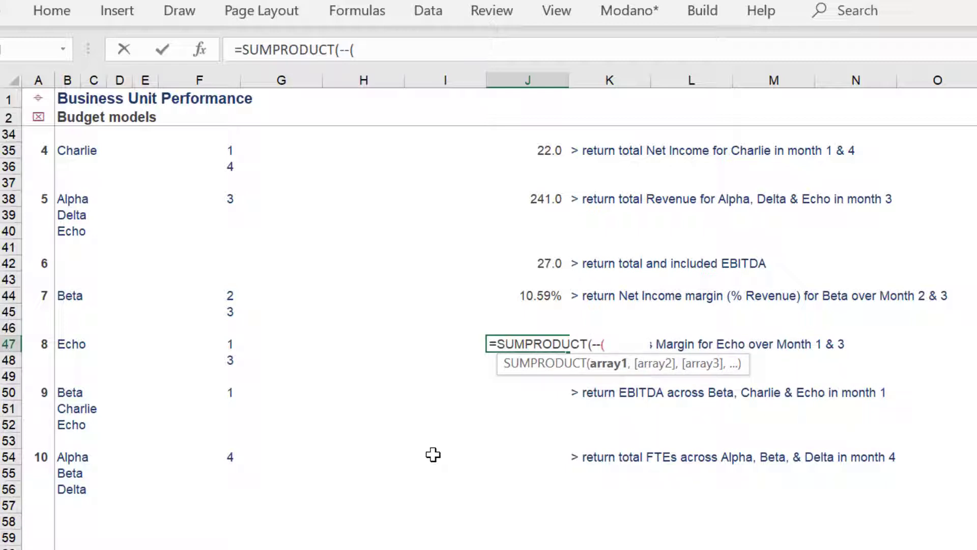
Step: Reference the Business Unit column in the first array, limiting the range to B7:B26, followed by an equals sign
{"action": "left_click", "coordinate": [74, 116]}
{"action": "key", "text": "Down"}
{"action": "key", "text": "Down"}
{"action": "key", "text": "Down"}
{"action": "key", "text": "Down"}
{"action": "key", "text": "Down"}
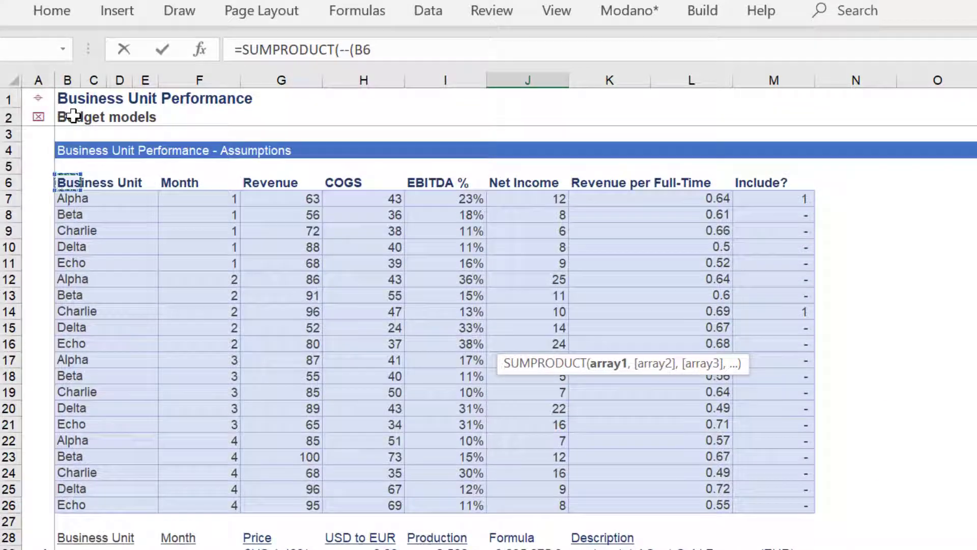
{"action": "key", "text": "ctrl+shift+Down"}
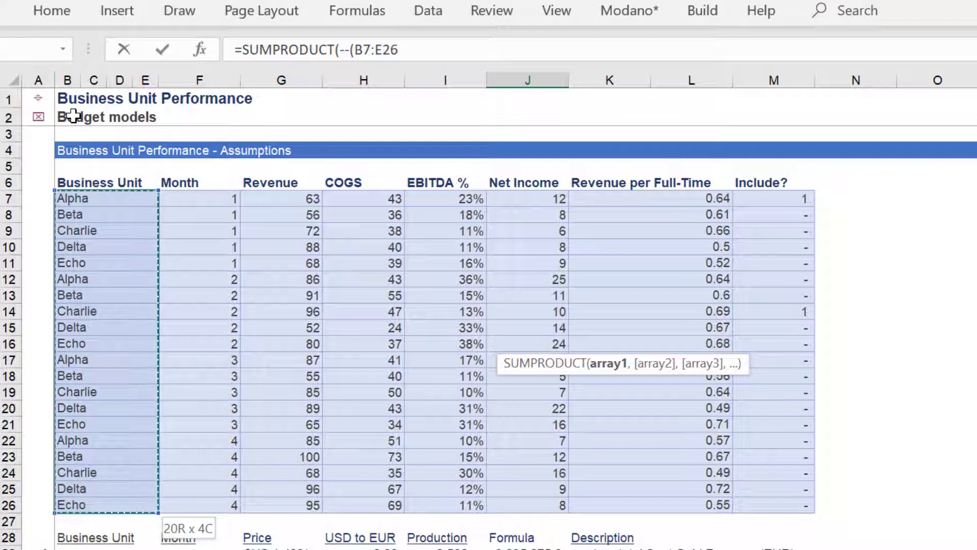
{"action": "type", "text": "="}
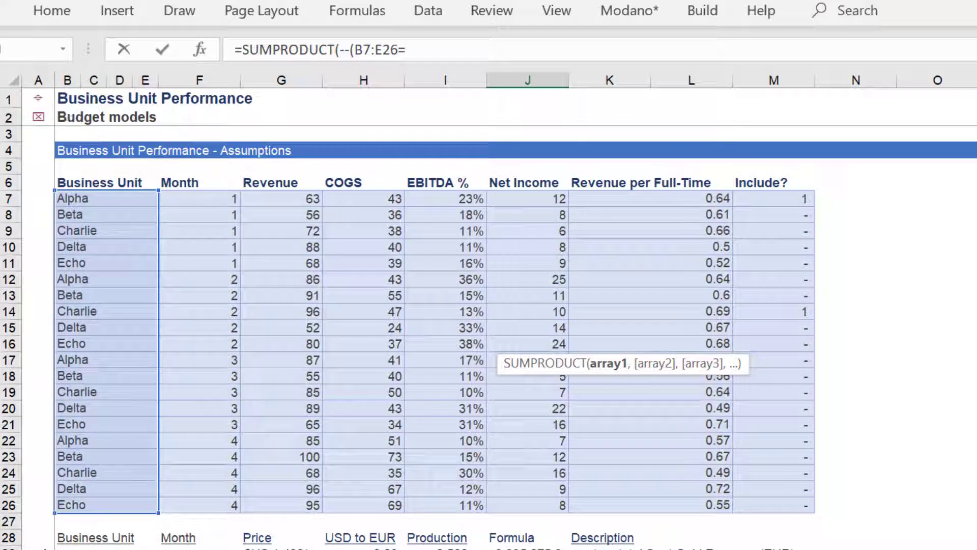
{"action": "left_click", "coordinate": [382, 50]}
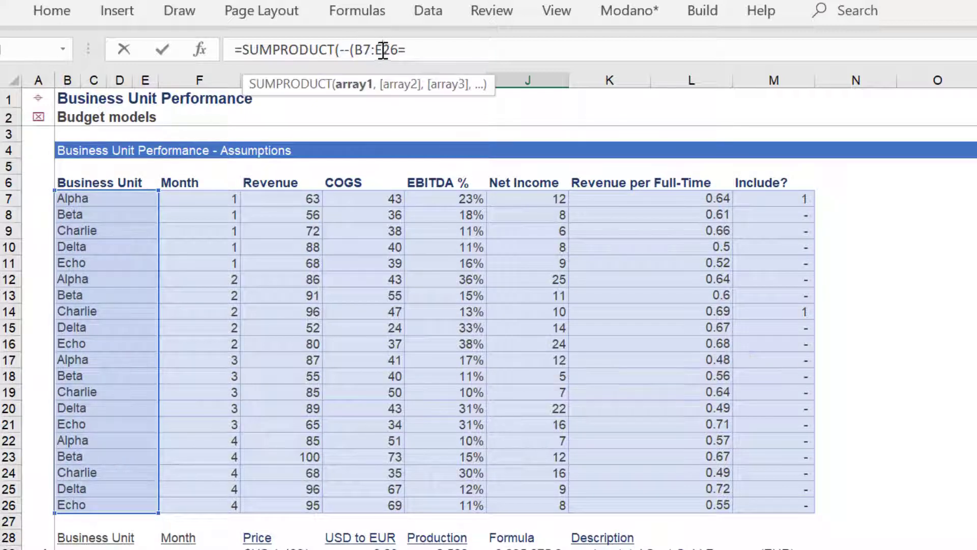
{"action": "key", "text": "BackSpace"}
{"action": "type", "text": "B"}
{"action": "left_click", "coordinate": [473, 51]}
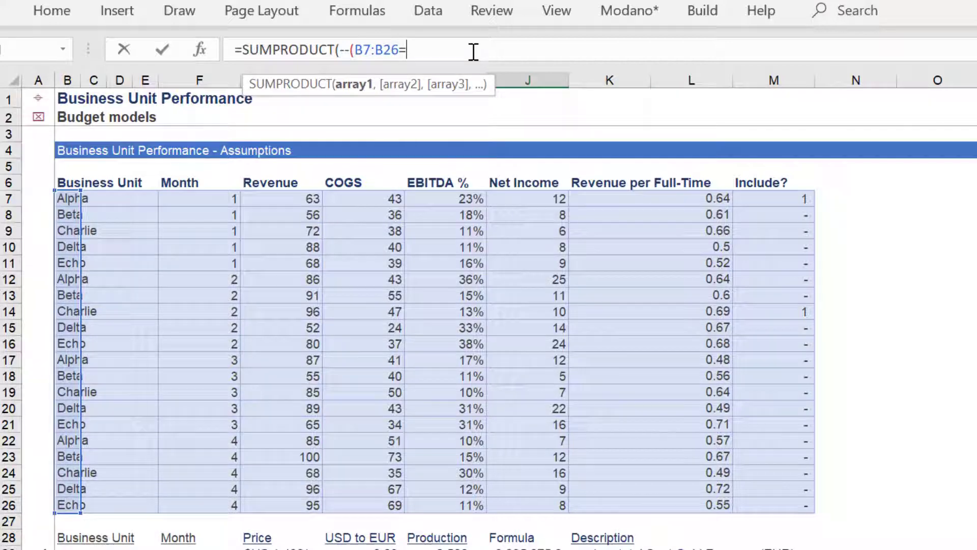
Step: Compare the Business Unit range with Echo in B47, close the first array and open the second one
{"action": "scroll", "coordinate": [488, 336], "scroll_direction": "down", "scroll_amount": 8}
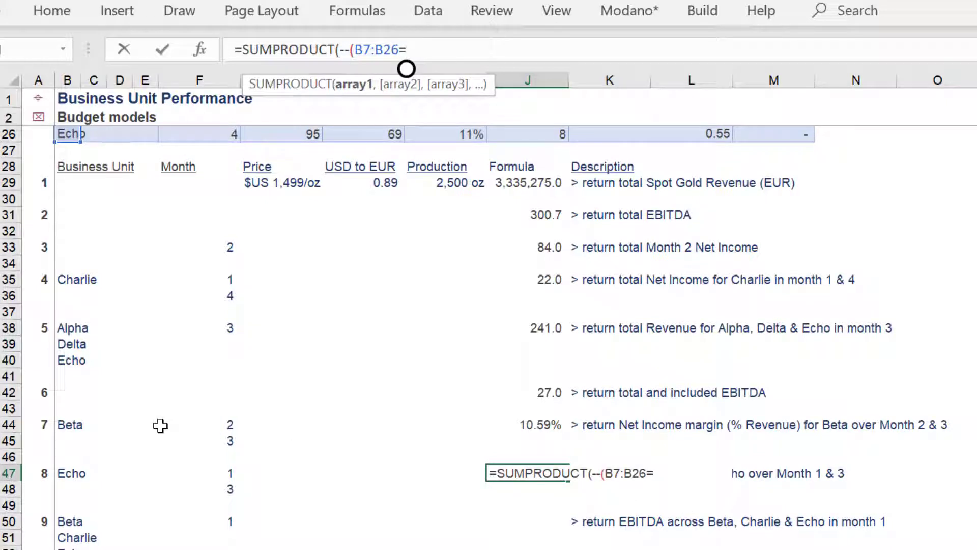
{"action": "left_click", "coordinate": [64, 471]}
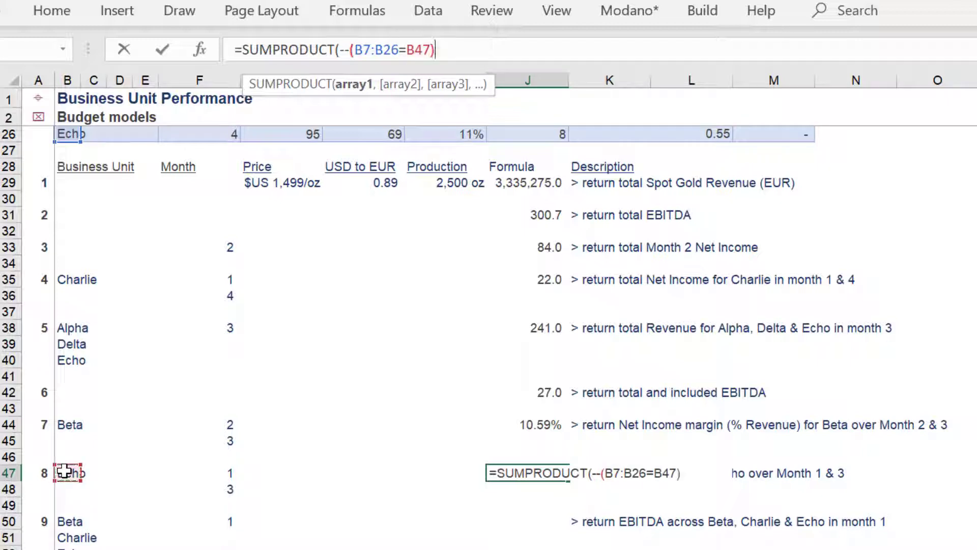
{"action": "type", "text": "),("}
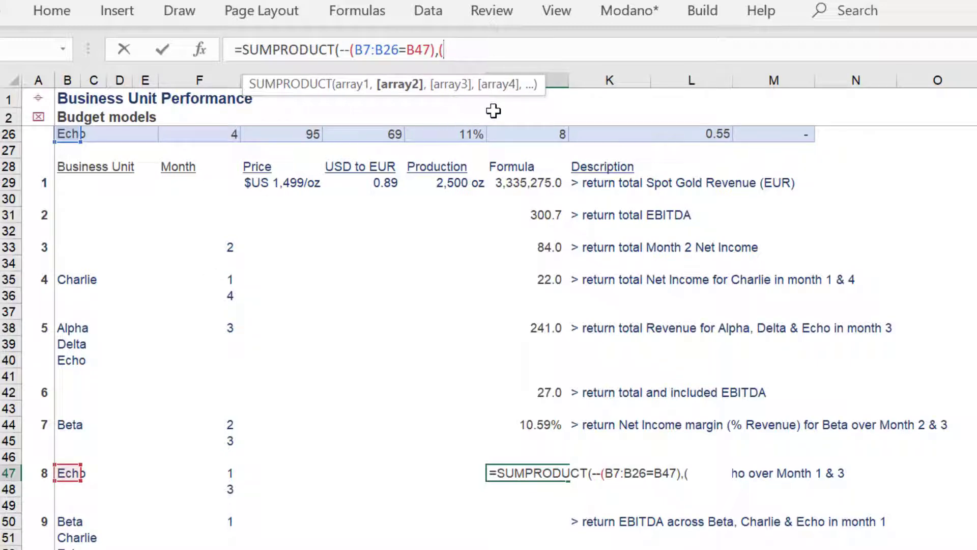
Step: Test the Month column F7:F26 against F47 in the second array and add a plus sign for another condition
{"action": "left_click", "coordinate": [377, 118]}
{"action": "key", "text": "Left"}
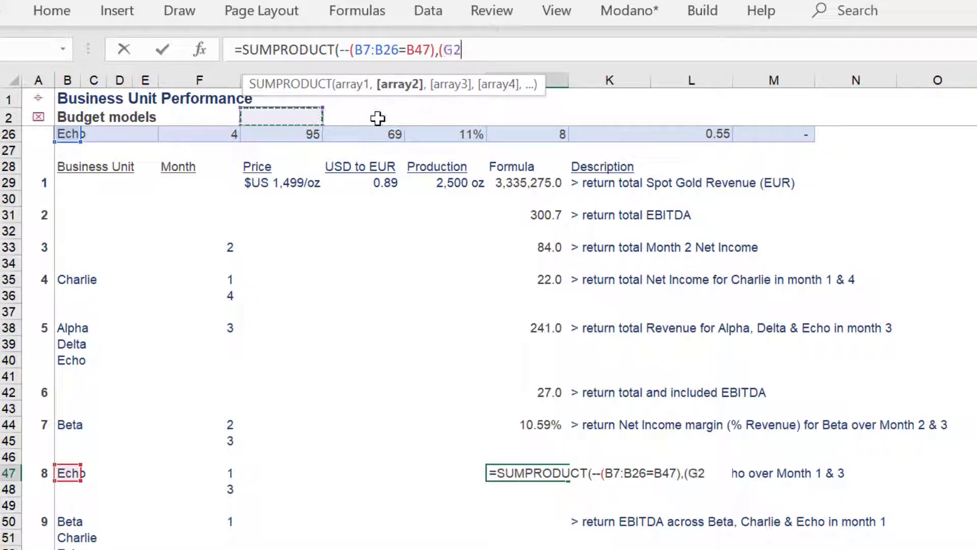
{"action": "key", "text": "Left"}
{"action": "key", "text": "Down"}
{"action": "key", "text": "Down"}
{"action": "key", "text": "Down"}
{"action": "key", "text": "Down"}
{"action": "key", "text": "Down"}
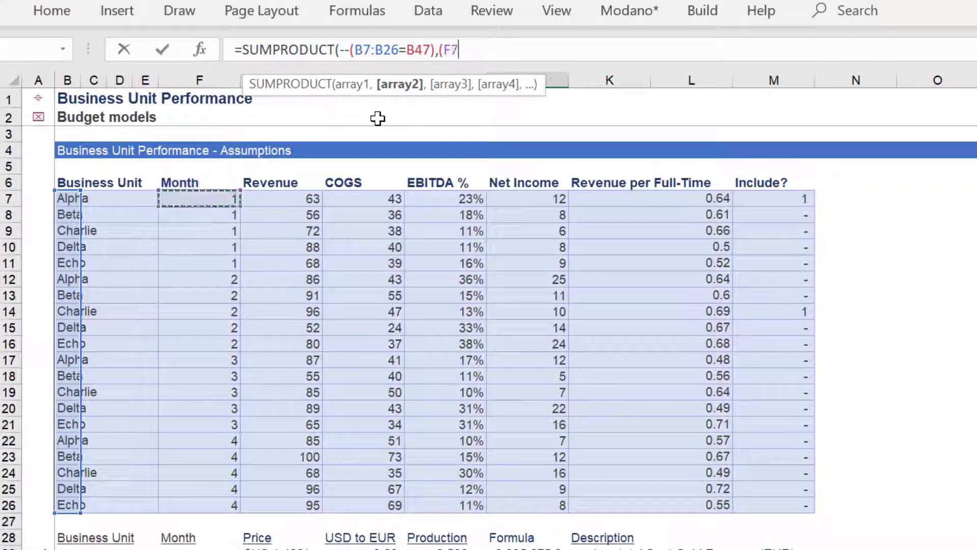
{"action": "key", "text": "ctrl+shift+Down"}
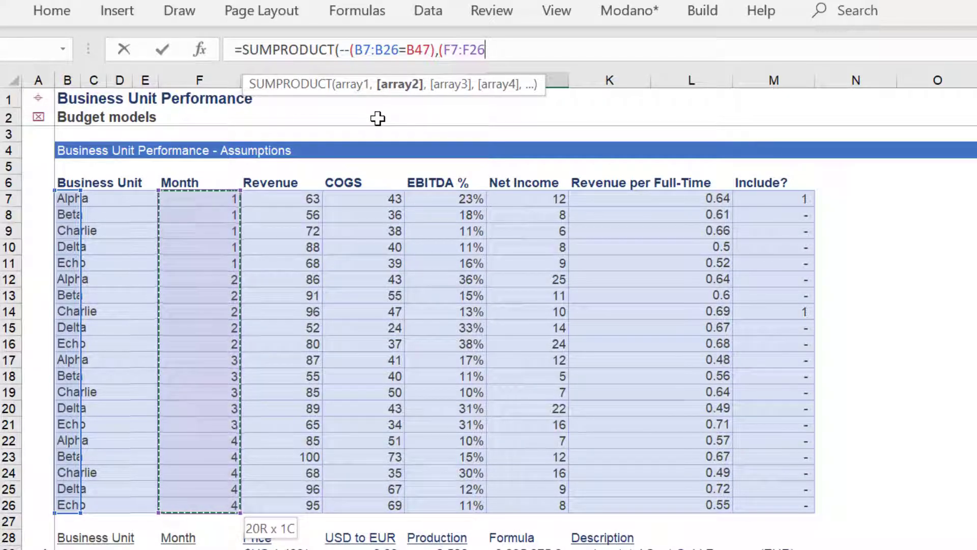
{"action": "type", "text": "="}
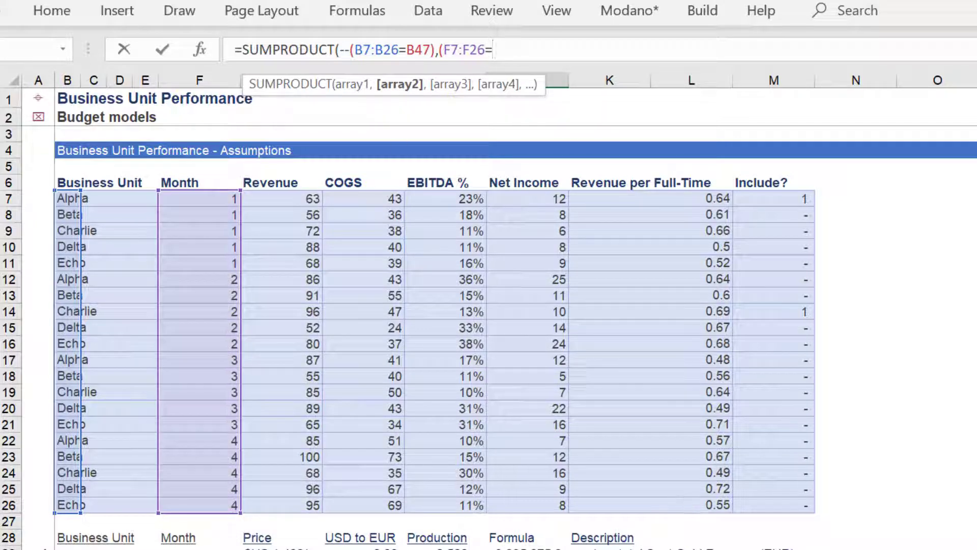
{"action": "scroll", "coordinate": [493, 68], "scroll_direction": "down", "scroll_amount": 7}
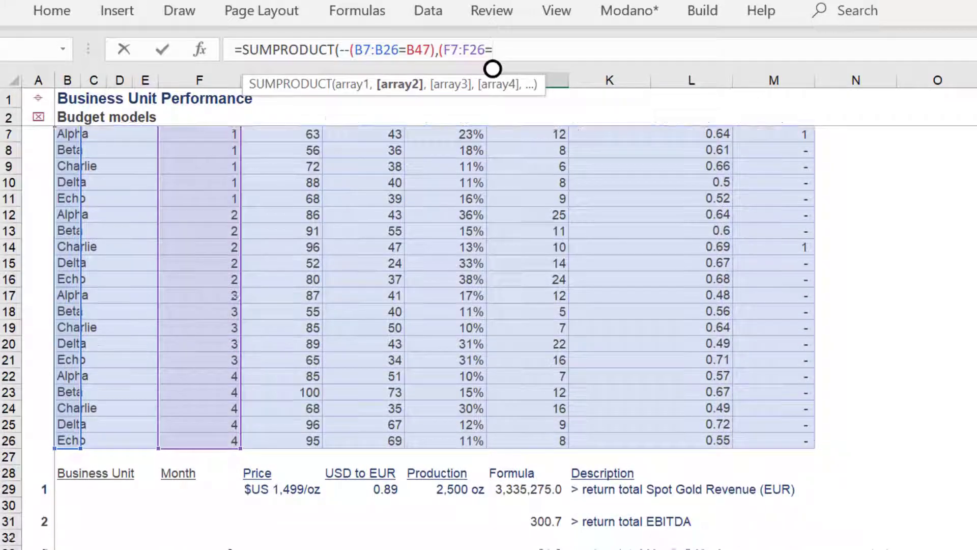
{"action": "scroll", "coordinate": [492, 68], "scroll_direction": "down", "scroll_amount": 3}
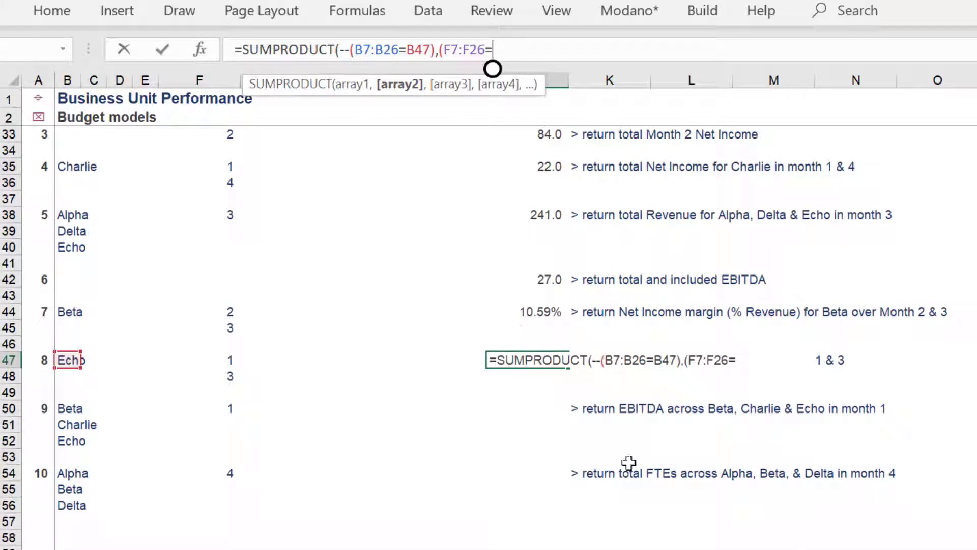
{"action": "left_click", "coordinate": [204, 361]}
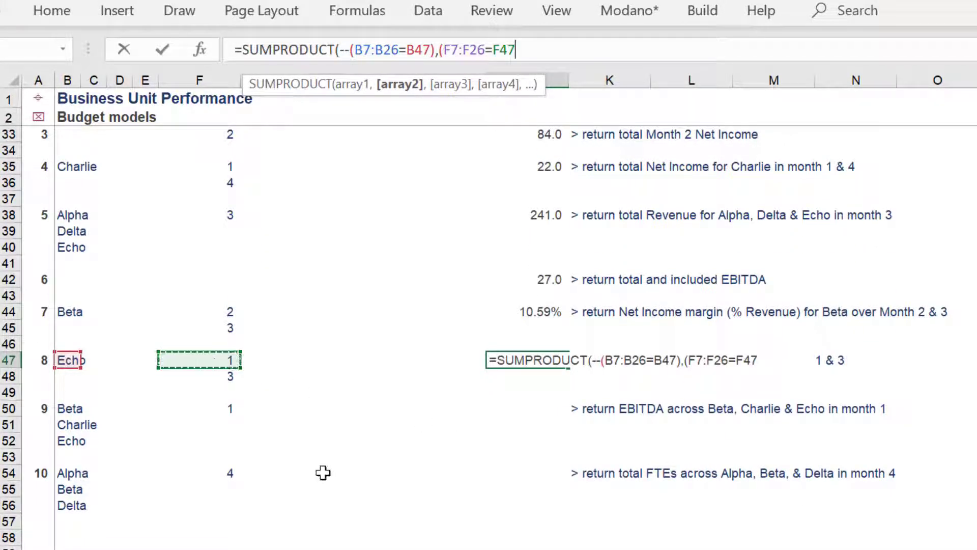
{"action": "type", "text": ")+("}
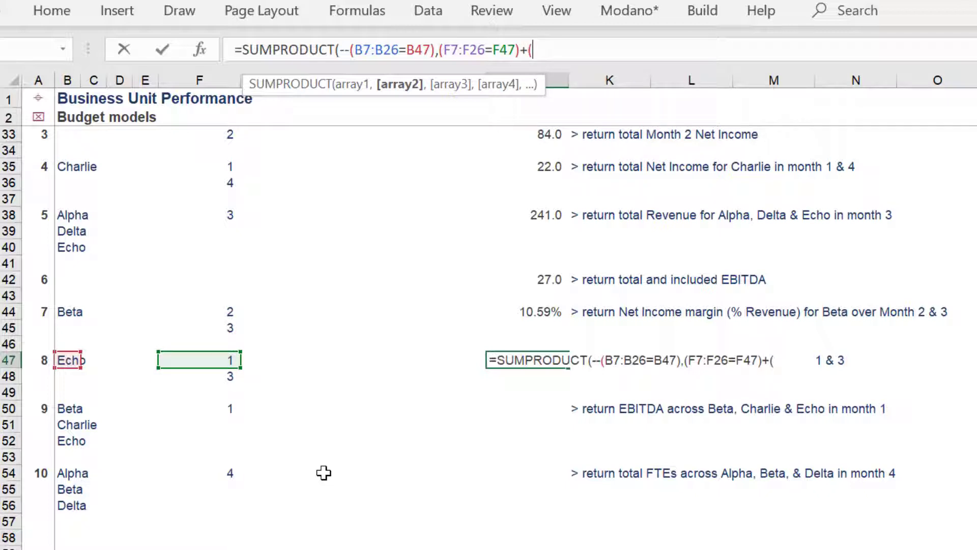
Step: Add the second month condition F7:F26=F48 to complete the second array, and begin the third array
{"action": "left_click", "coordinate": [194, 121]}
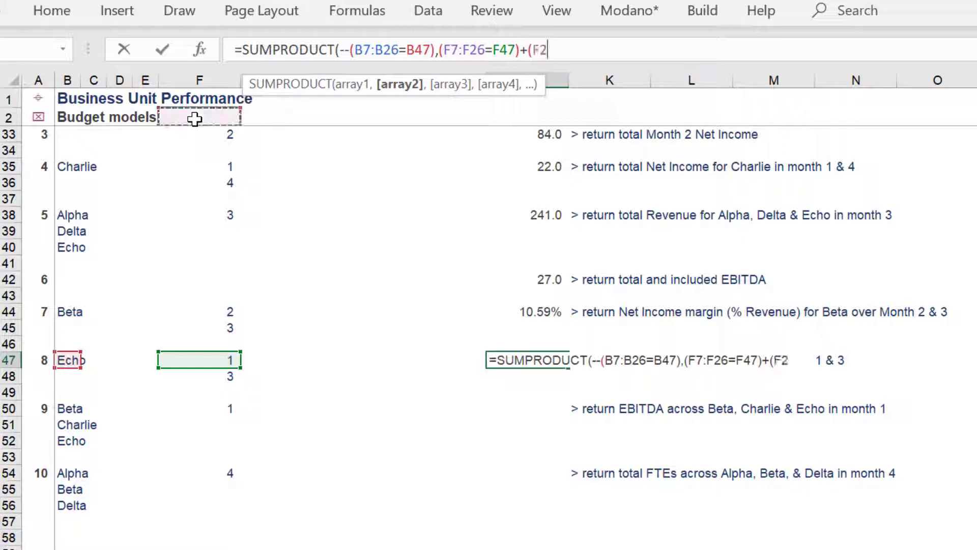
{"action": "key", "text": "Down"}
{"action": "key", "text": "Down"}
{"action": "key", "text": "Down"}
{"action": "key", "text": "Down"}
{"action": "key", "text": "Down"}
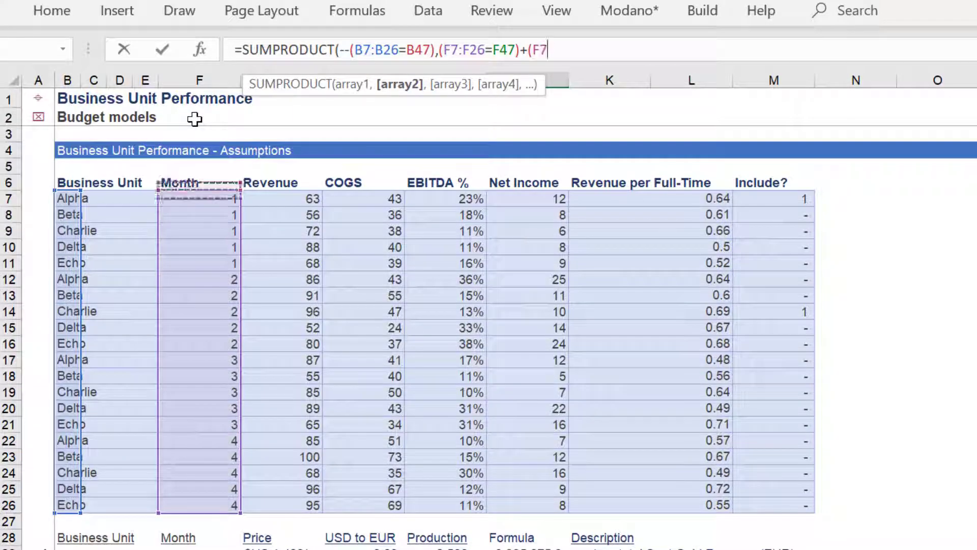
{"action": "key", "text": "ctrl+shift+Down"}
{"action": "type", "text": "="}
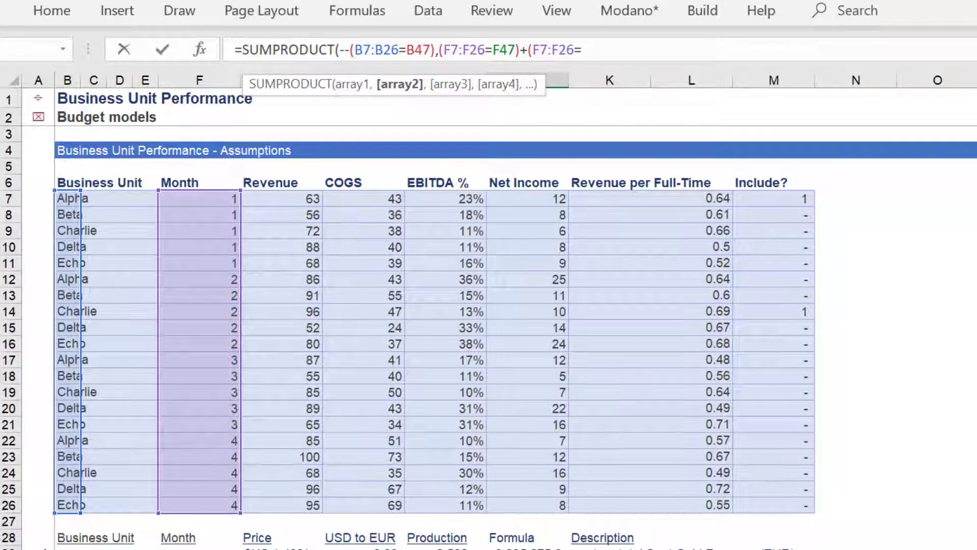
{"action": "scroll", "coordinate": [581, 69], "scroll_direction": "down", "scroll_amount": 5}
{"action": "scroll", "coordinate": [581, 69], "scroll_direction": "down", "scroll_amount": 5}
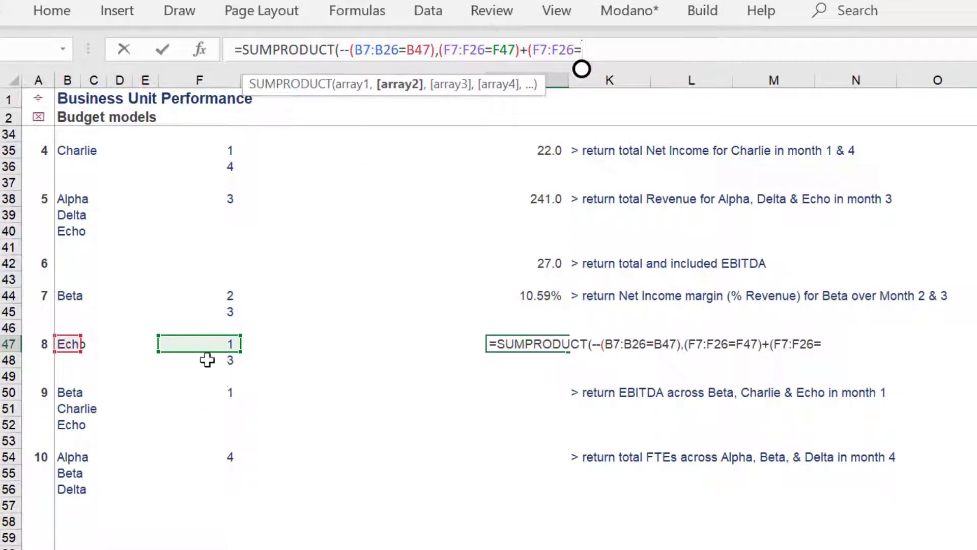
{"action": "left_click", "coordinate": [207, 358]}
{"action": "type", "text": ")"}
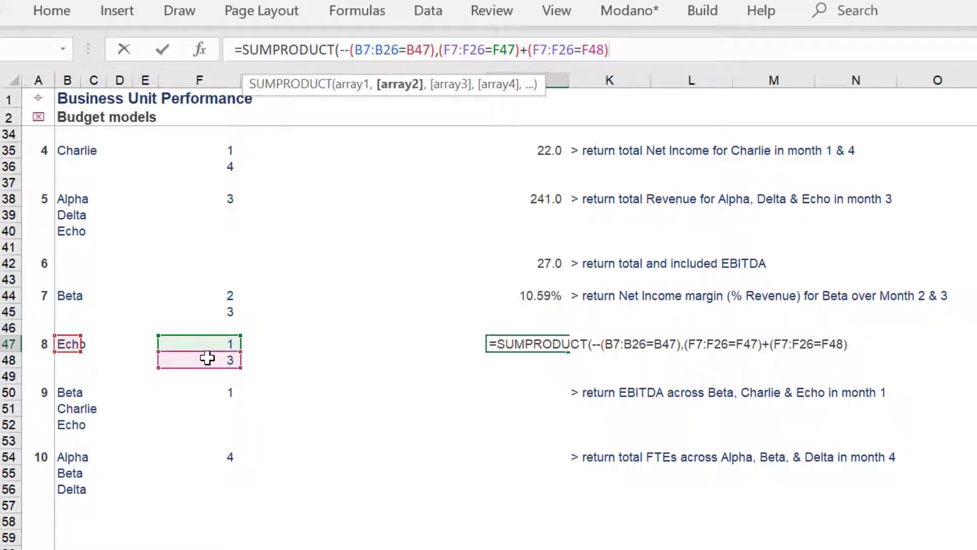
{"action": "type", "text": ","}
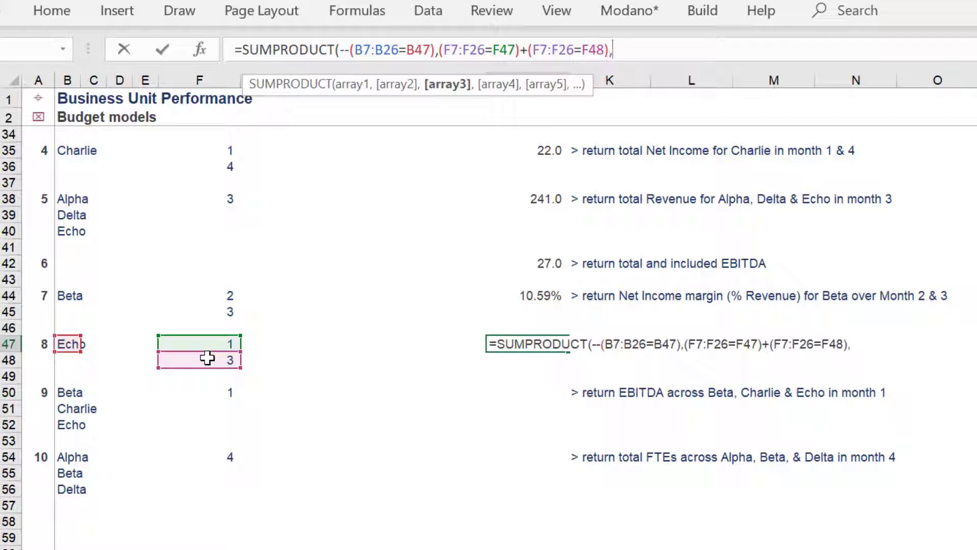
Step: Reference the Revenue column range G7:G26 as the start of the third array
{"action": "left_click", "coordinate": [226, 118]}
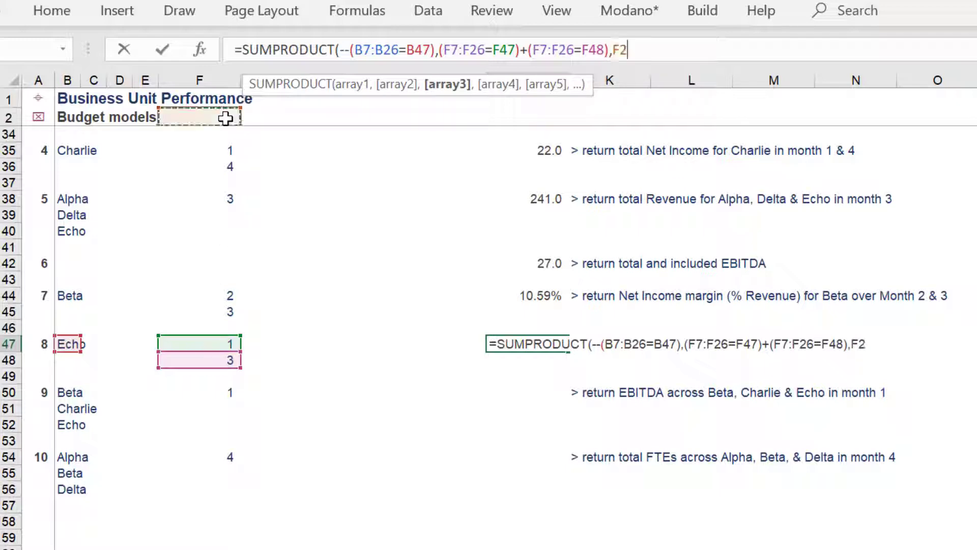
{"action": "key", "text": "Down"}
{"action": "key", "text": "Down"}
{"action": "key", "text": "Down"}
{"action": "key", "text": "Down"}
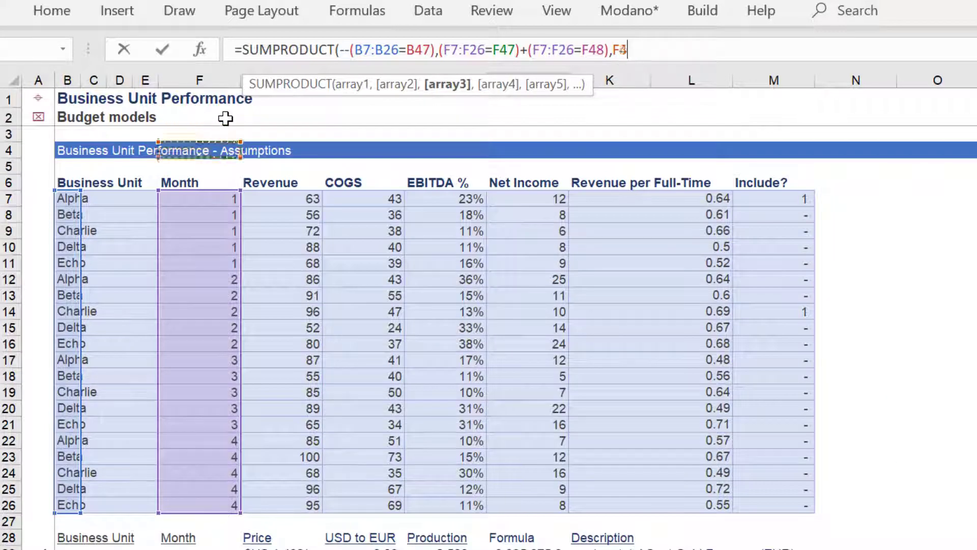
{"action": "key", "text": "Down"}
{"action": "key", "text": "Right"}
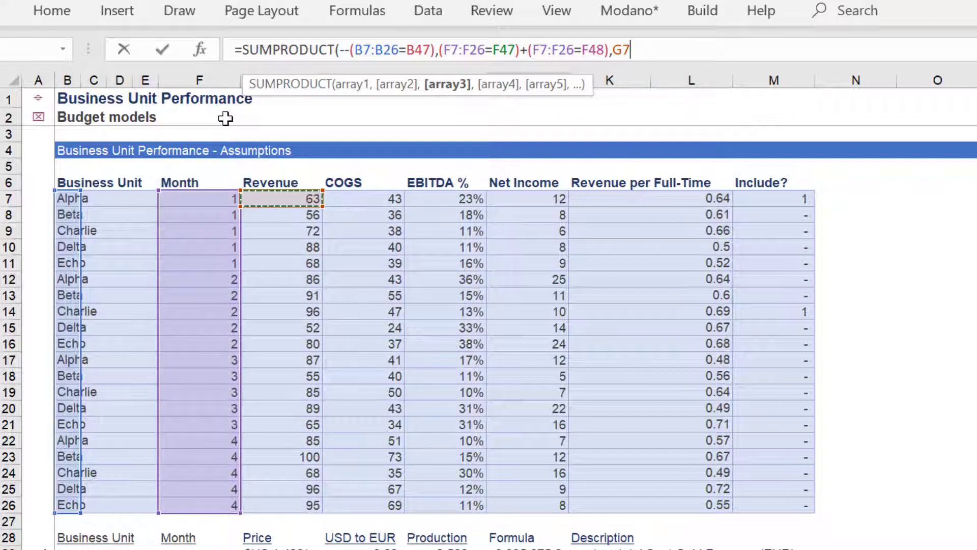
{"action": "key", "text": "ctrl+shift+Down"}
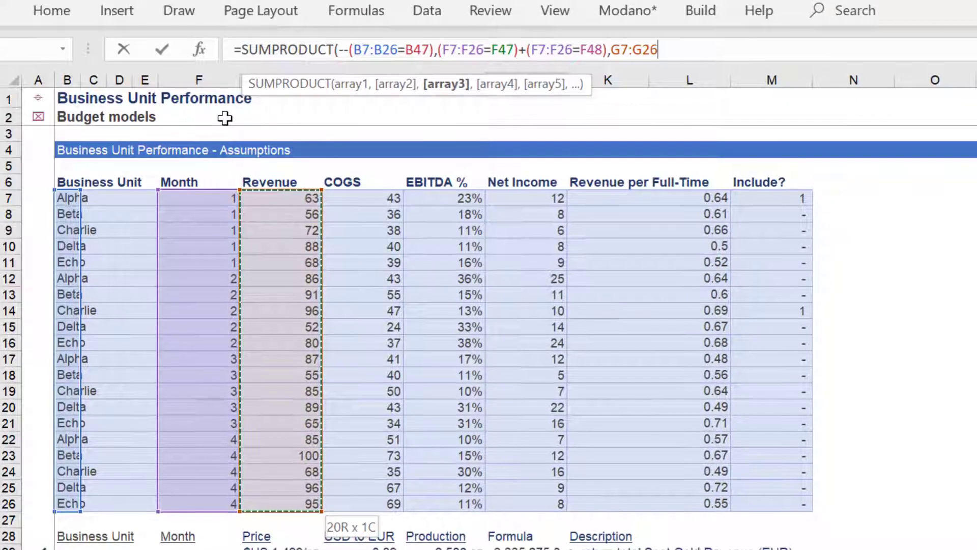
Step: Subtract the COGS range H7:H26 from Revenue in the third array, then close and enter the formula in J47
{"action": "type", "text": "-"}
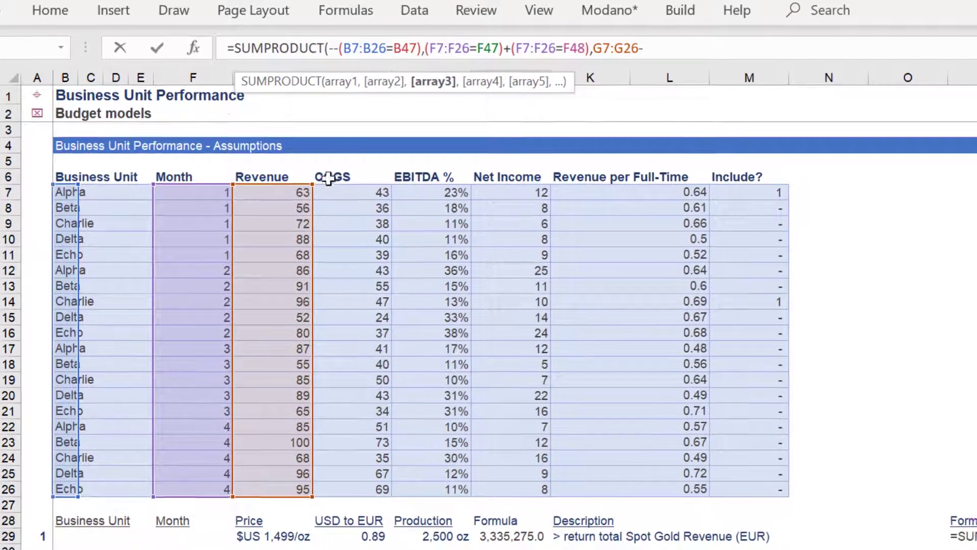
{"action": "left_click", "coordinate": [333, 186]}
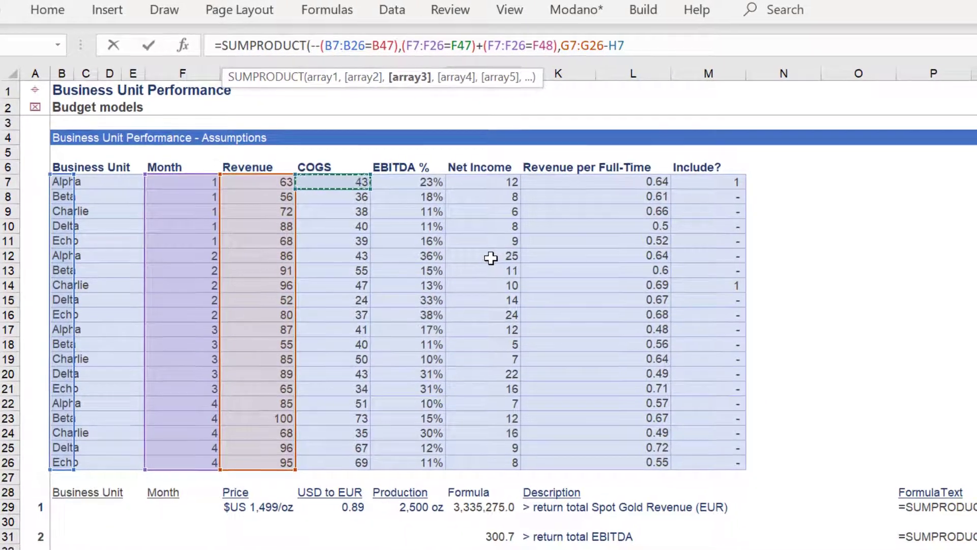
{"action": "key", "text": "ctrl+shift+Down"}
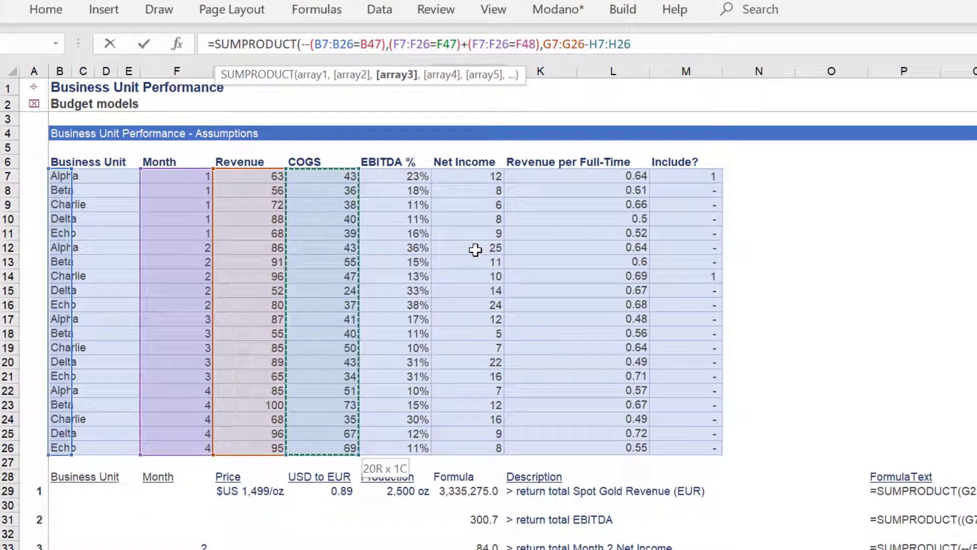
{"action": "type", "text": ")"}
{"action": "key", "text": "Return"}
{"action": "key", "text": "Up"}
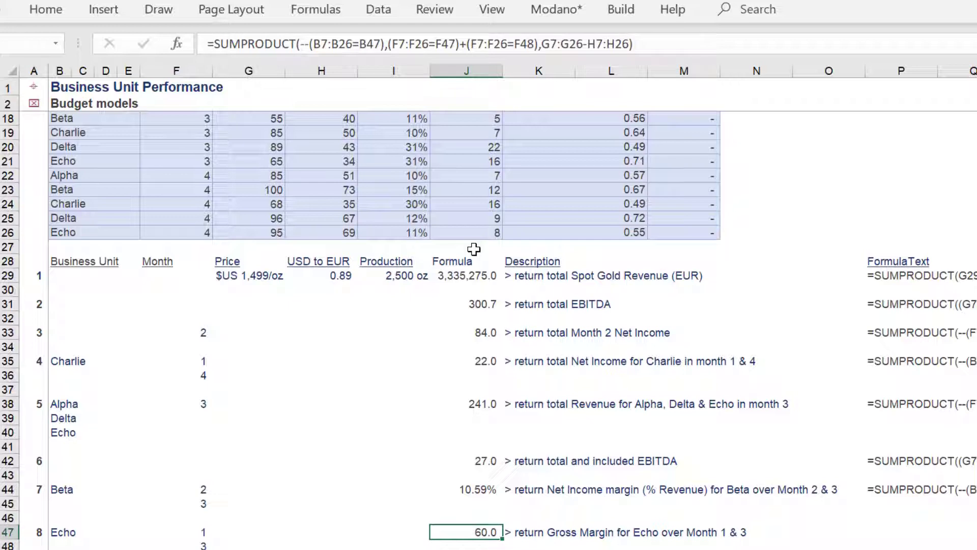
Step: Copy the FORMULATEXT formula from P44 into P47 to document exercise 8
{"action": "left_click", "coordinate": [883, 491]}
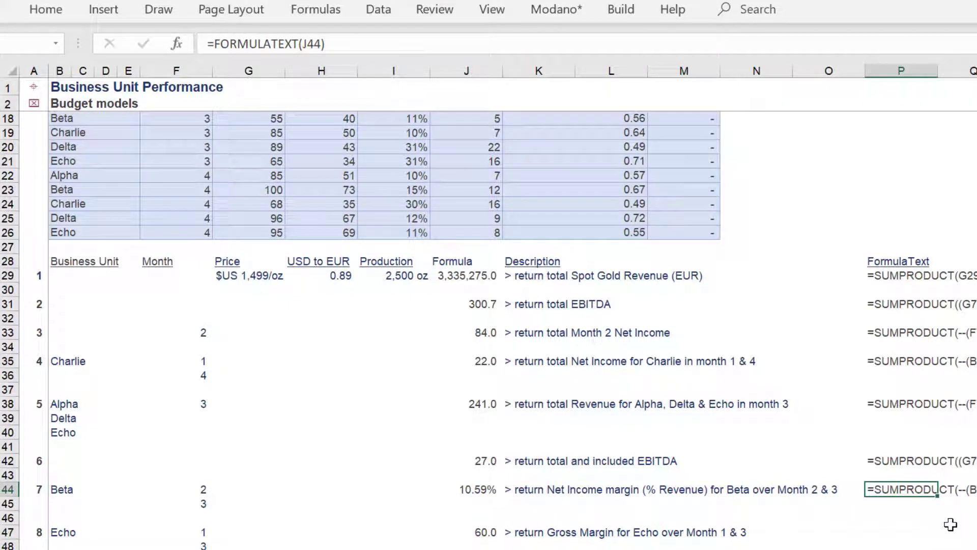
{"action": "key", "text": "ctrl+c"}
{"action": "key", "text": "Down"}
{"action": "key", "text": "Down"}
{"action": "key", "text": "Down"}
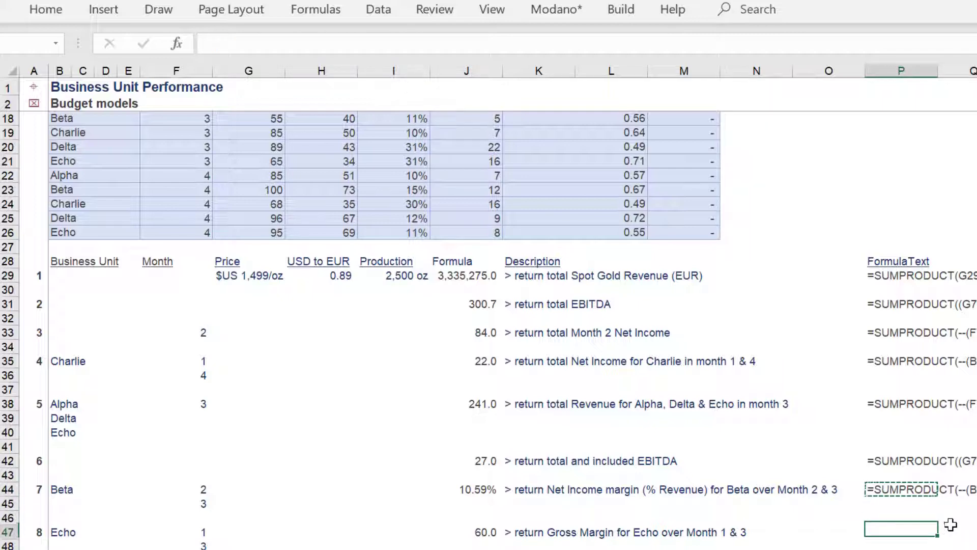
{"action": "key", "text": "Return"}
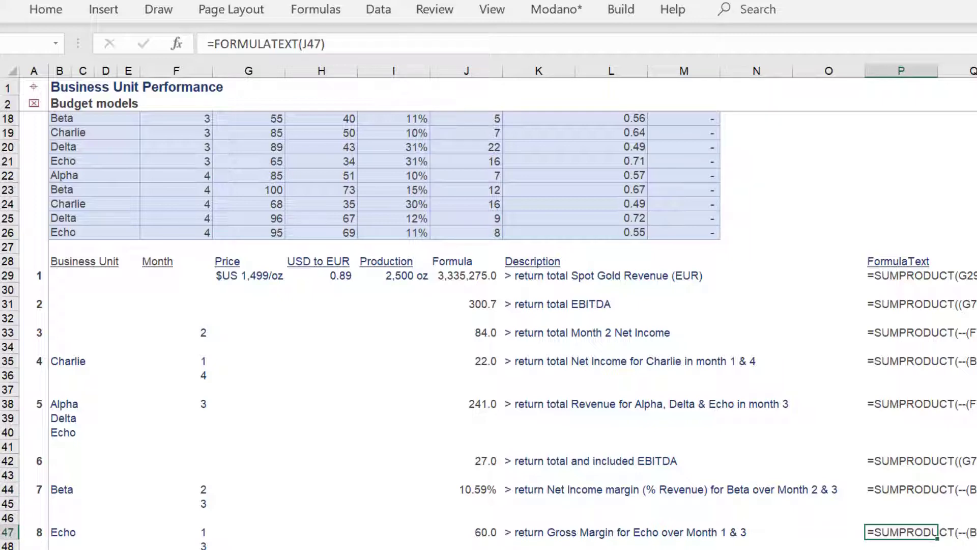
Step: Review the Echo Gross Margin formula in J47 and the data ranges it references, leaving it unchanged
{"action": "scroll", "coordinate": [489, 313], "scroll_direction": "down", "scroll_amount": 5}
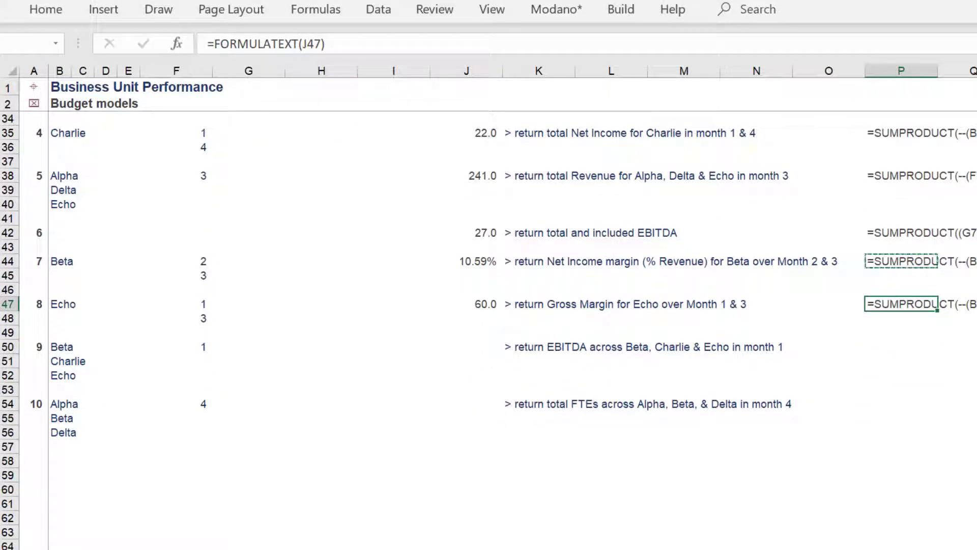
{"action": "scroll", "coordinate": [488, 314], "scroll_direction": "down", "scroll_amount": 1}
{"action": "left_click", "coordinate": [490, 275]}
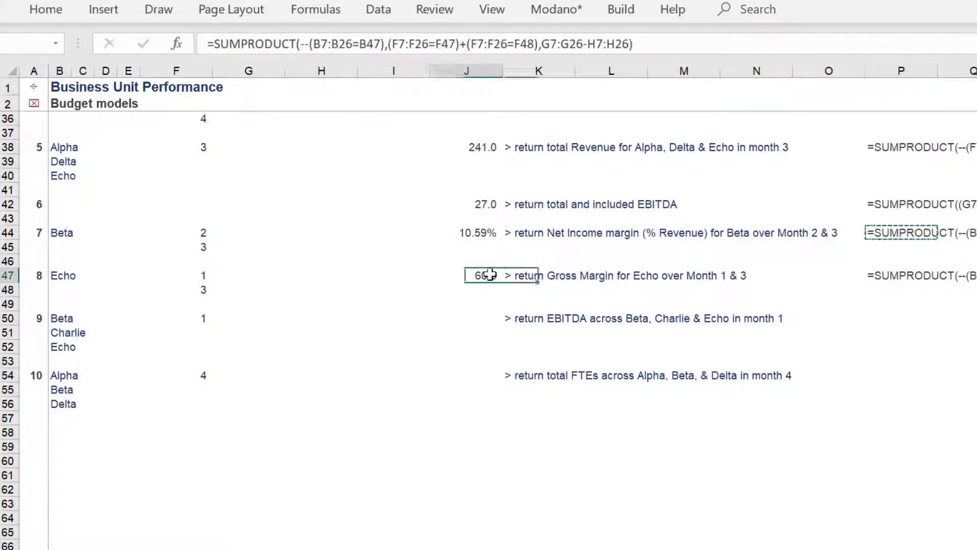
{"action": "left_click", "coordinate": [648, 43]}
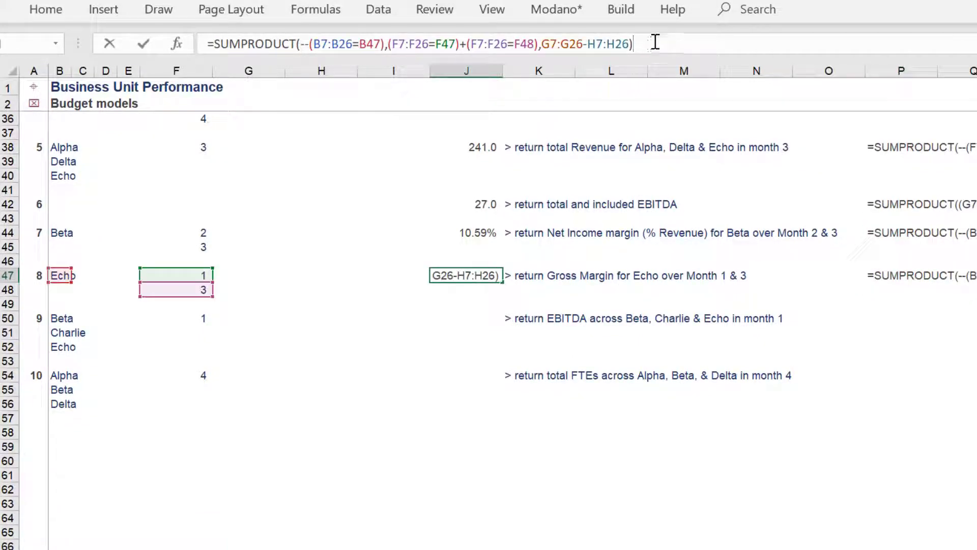
{"action": "scroll", "coordinate": [633, 62], "scroll_direction": "up", "scroll_amount": 10}
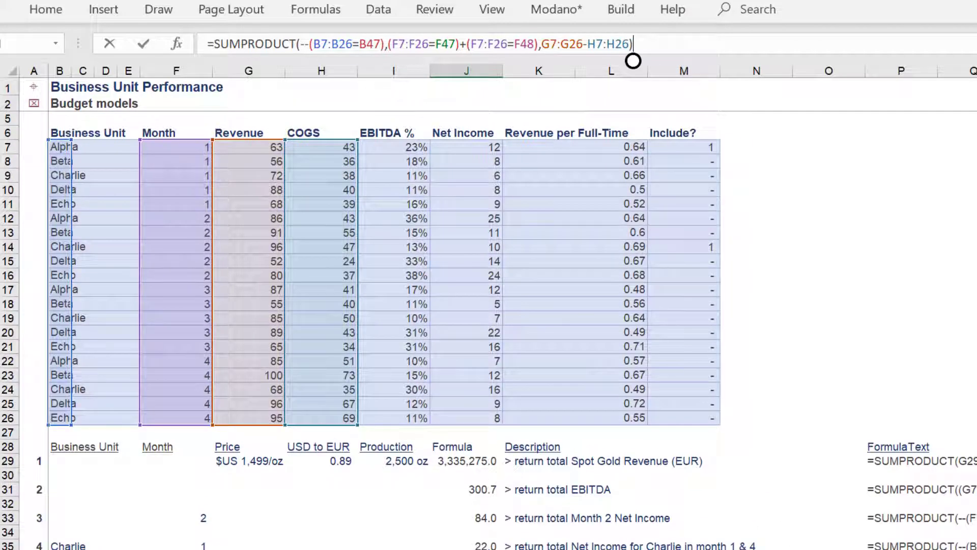
{"action": "key", "text": "Escape"}
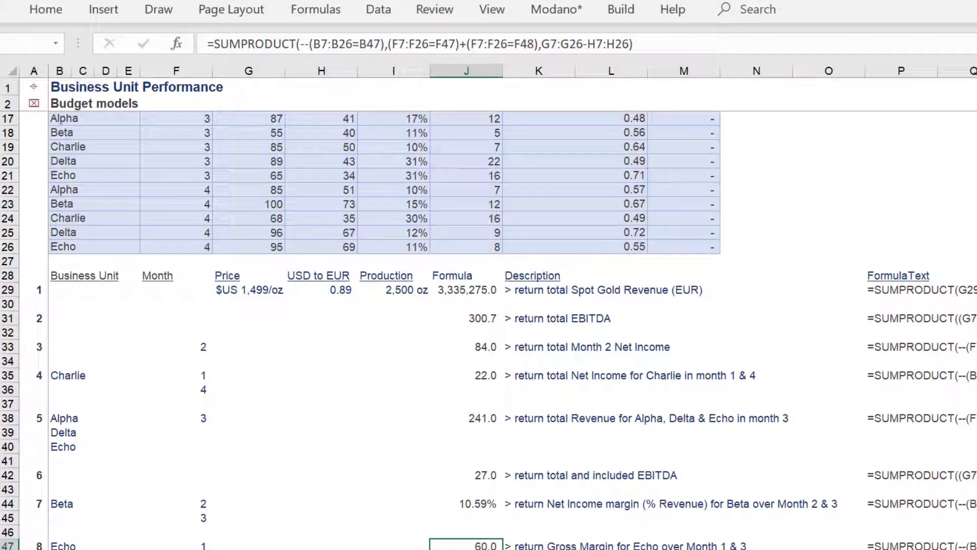
Step: Start a SUMPRODUCT formula in J50 for exercise 9, opening the first array with a double negative and parenthesis
{"action": "scroll", "coordinate": [198, 526], "scroll_direction": "down", "scroll_amount": 3}
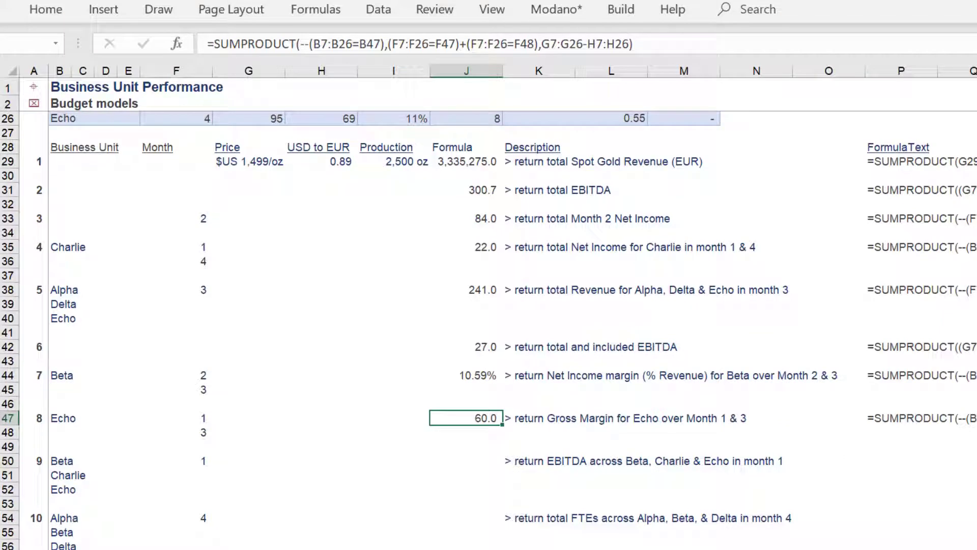
{"action": "scroll", "coordinate": [199, 526], "scroll_direction": "down", "scroll_amount": 2}
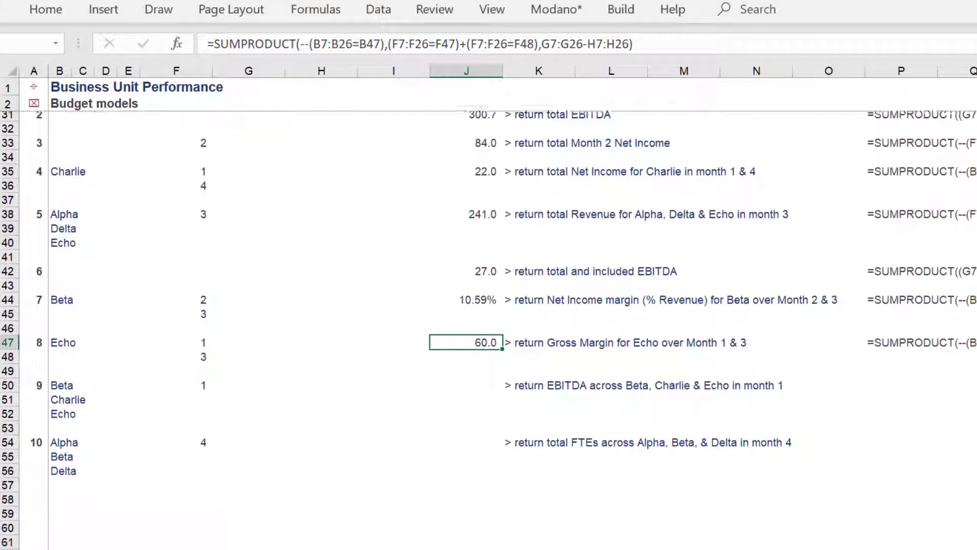
{"action": "left_click", "coordinate": [467, 358]}
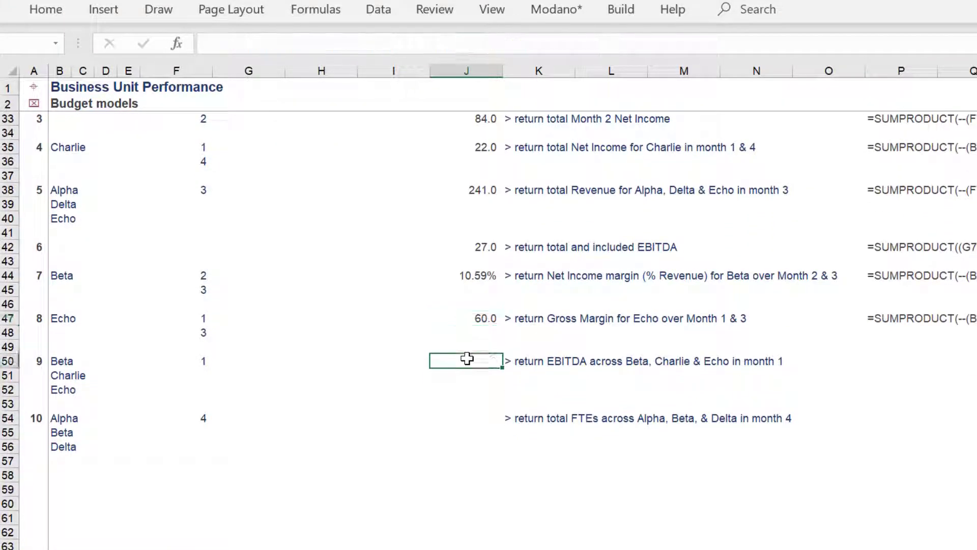
{"action": "type", "text": "=sump"}
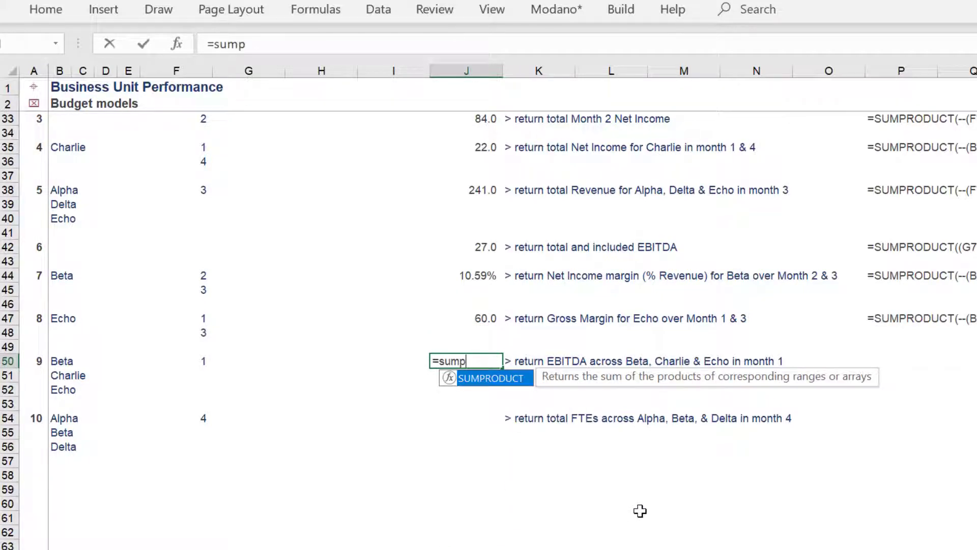
{"action": "key", "text": "Tab"}
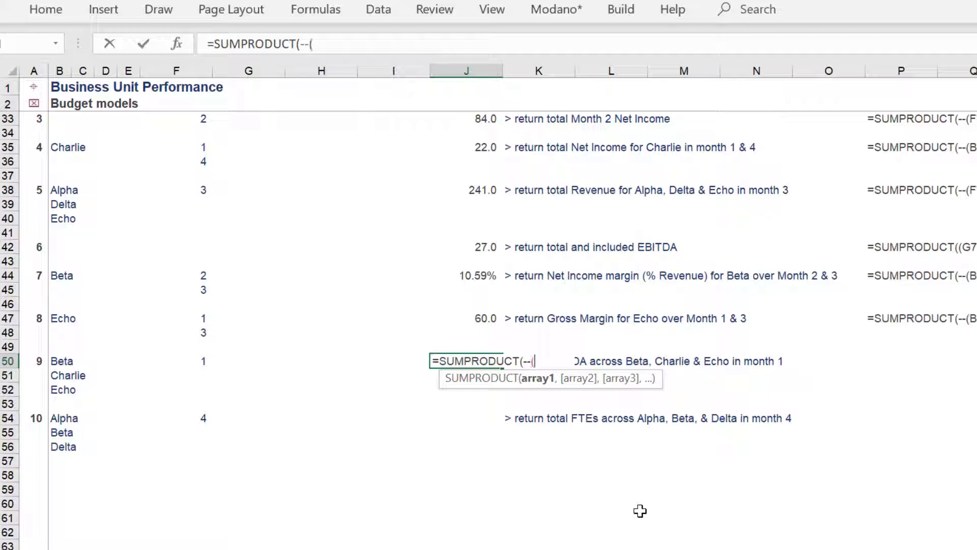
{"action": "type", "text": "--("}
Step: Reference the Month column range F7:F26 in the first array, followed by an equals sign
{"action": "left_click", "coordinate": [173, 102]}
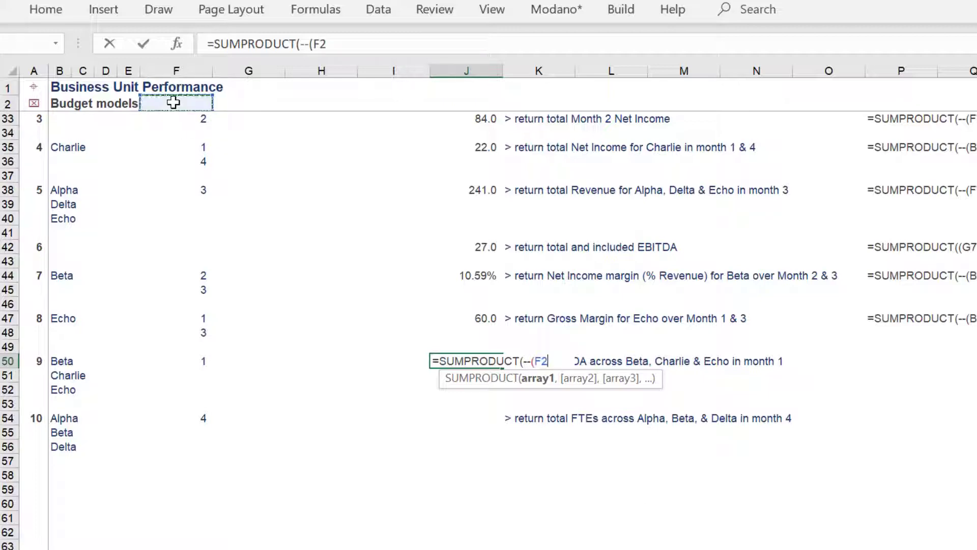
{"action": "key", "text": "Down"}
{"action": "key", "text": "Down"}
{"action": "key", "text": "Down"}
{"action": "key", "text": "Down"}
{"action": "key", "text": "Down"}
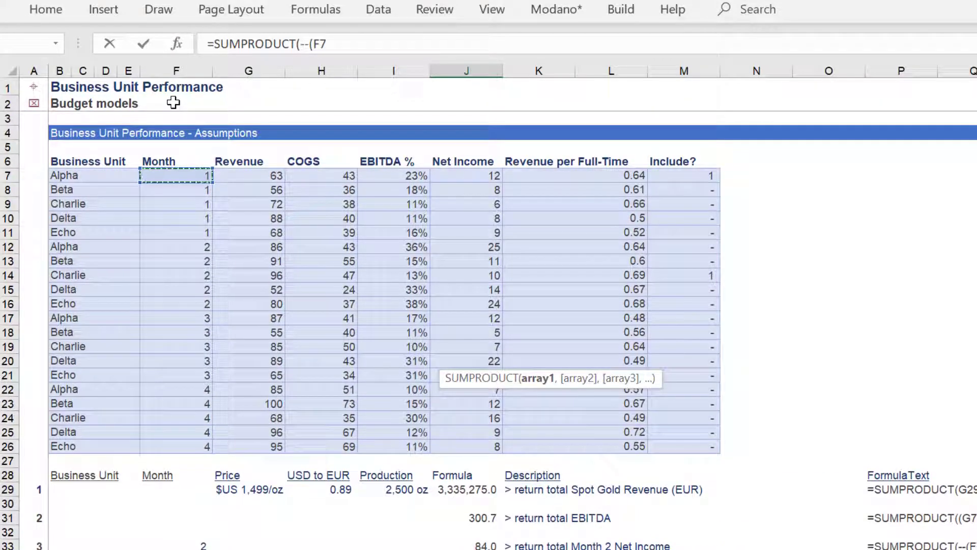
{"action": "key", "text": "ctrl+shift+Down"}
{"action": "type", "text": "="}
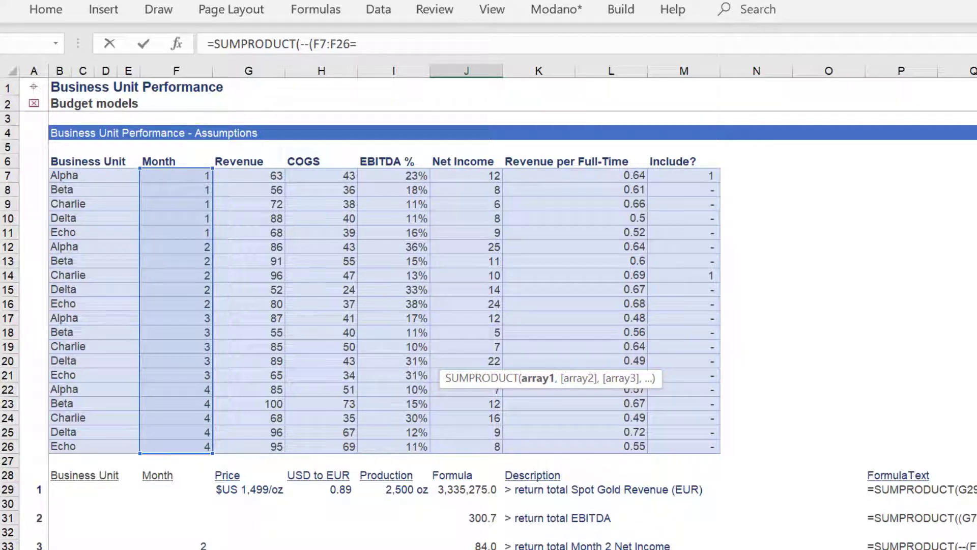
Step: Compare the Month range with F50, close the first array and open the second one with a parenthesis
{"action": "scroll", "coordinate": [488, 306], "scroll_direction": "down", "scroll_amount": 8}
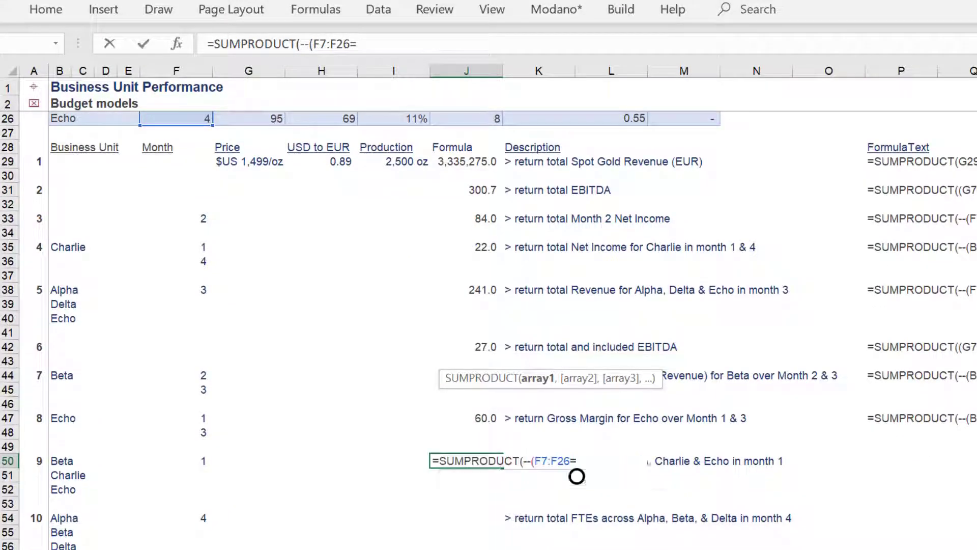
{"action": "scroll", "coordinate": [578, 460], "scroll_direction": "down", "scroll_amount": 2}
{"action": "scroll", "coordinate": [577, 377], "scroll_direction": "down", "scroll_amount": 3}
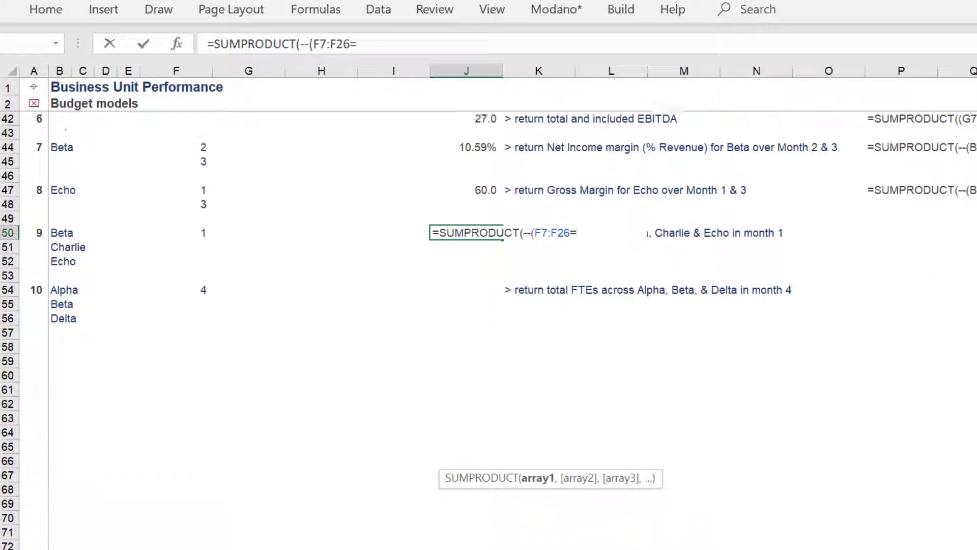
{"action": "left_click", "coordinate": [191, 218]}
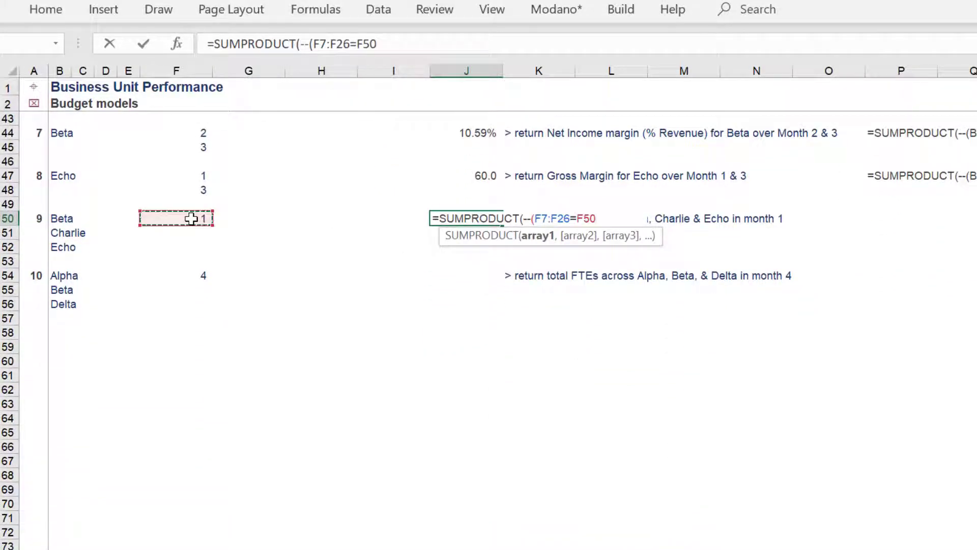
{"action": "type", "text": "),("}
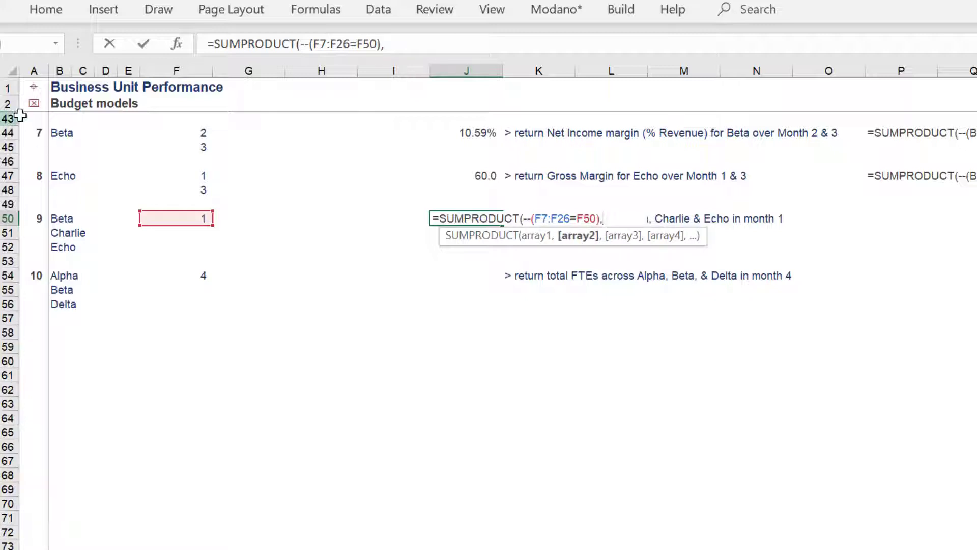
Step: Select the Business Unit cells B7:E26 as the range for the second array
{"action": "left_click", "coordinate": [54, 105]}
{"action": "key", "text": "Down"}
{"action": "key", "text": "Down"}
{"action": "key", "text": "Down"}
{"action": "key", "text": "Down"}
{"action": "key", "text": "Down"}
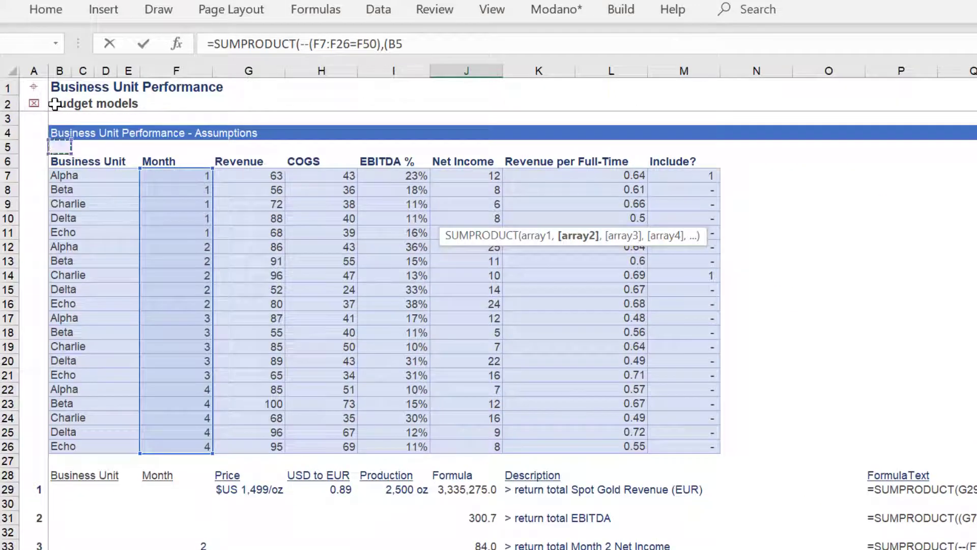
{"action": "key", "text": "ctrl+shift+Down"}
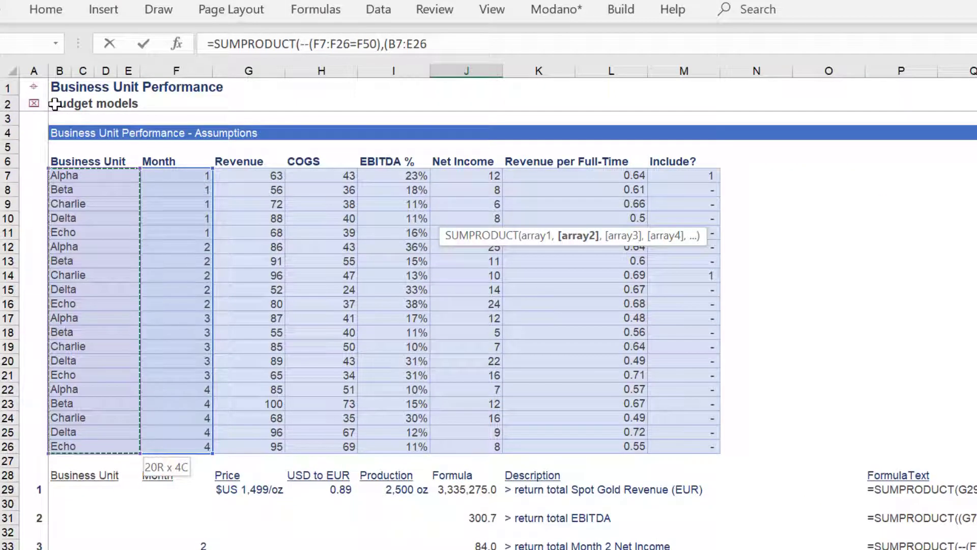
Step: Narrow the second array's Business Unit range to B7:B26, compare it with B50, and open another condition with +(
{"action": "left_click", "coordinate": [415, 43]}
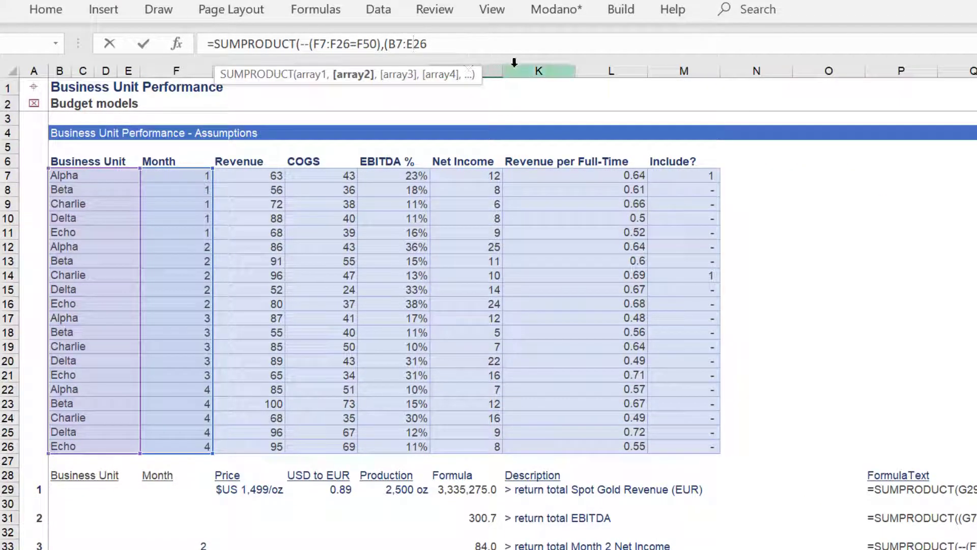
{"action": "key", "text": "BackSpace"}
{"action": "type", "text": "B"}
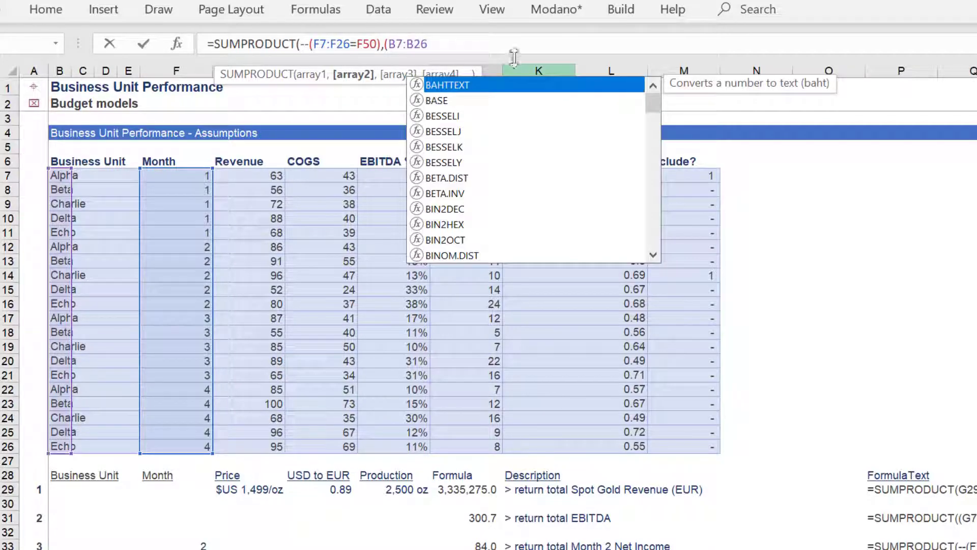
{"action": "left_click", "coordinate": [516, 44]}
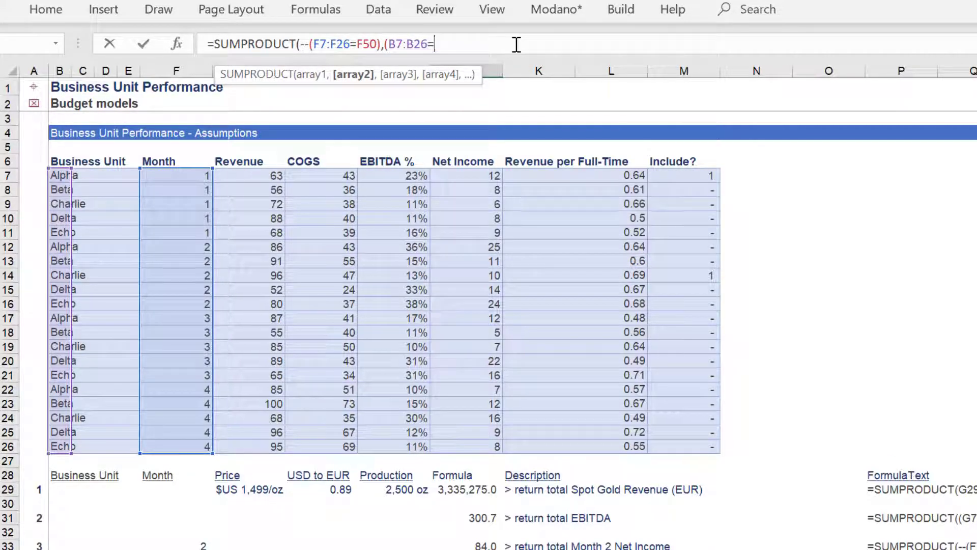
{"action": "scroll", "coordinate": [488, 331], "scroll_direction": "down", "scroll_amount": 8}
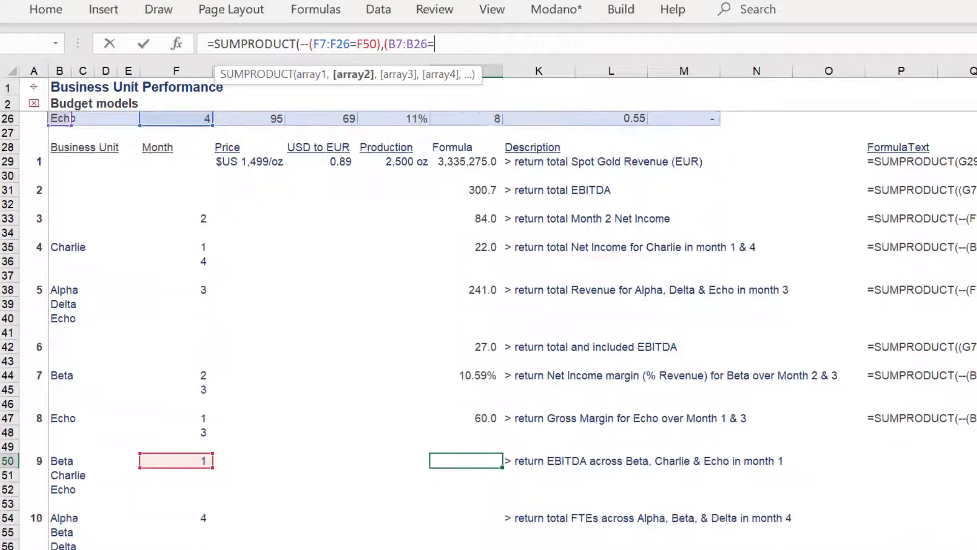
{"action": "scroll", "coordinate": [434, 60], "scroll_direction": "down", "scroll_amount": 3}
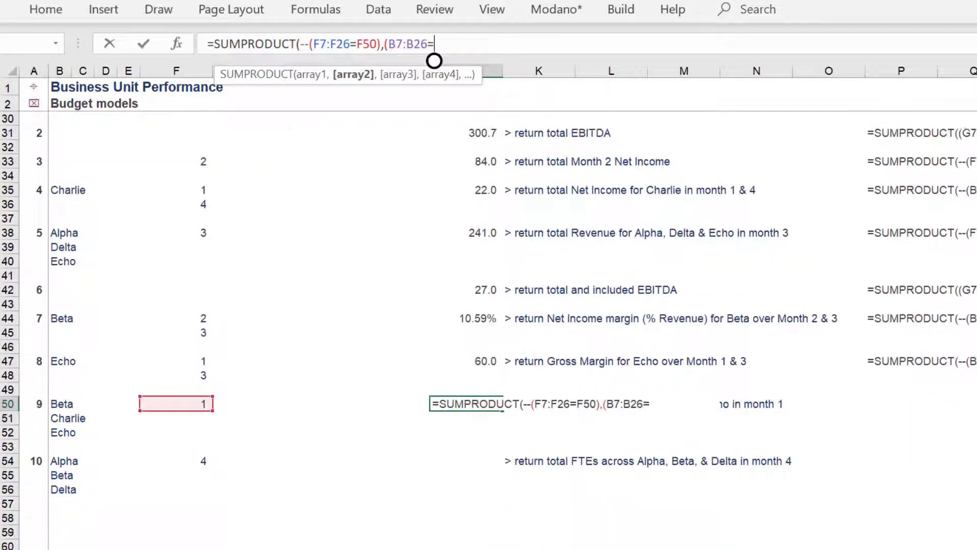
{"action": "left_click", "coordinate": [61, 319]}
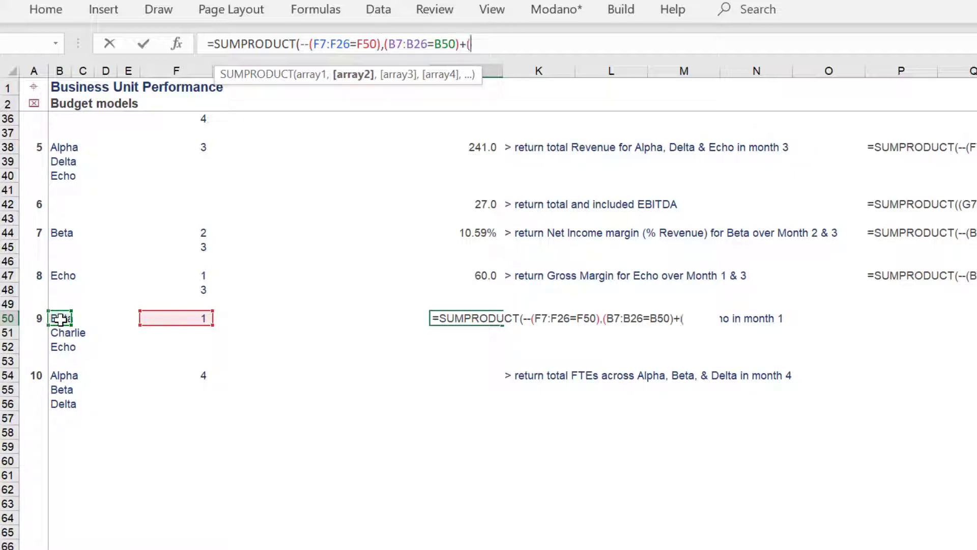
Step: Reference the Business Unit cells B7:E26 as the range of the second business-unit condition
{"action": "left_click", "coordinate": [61, 104]}
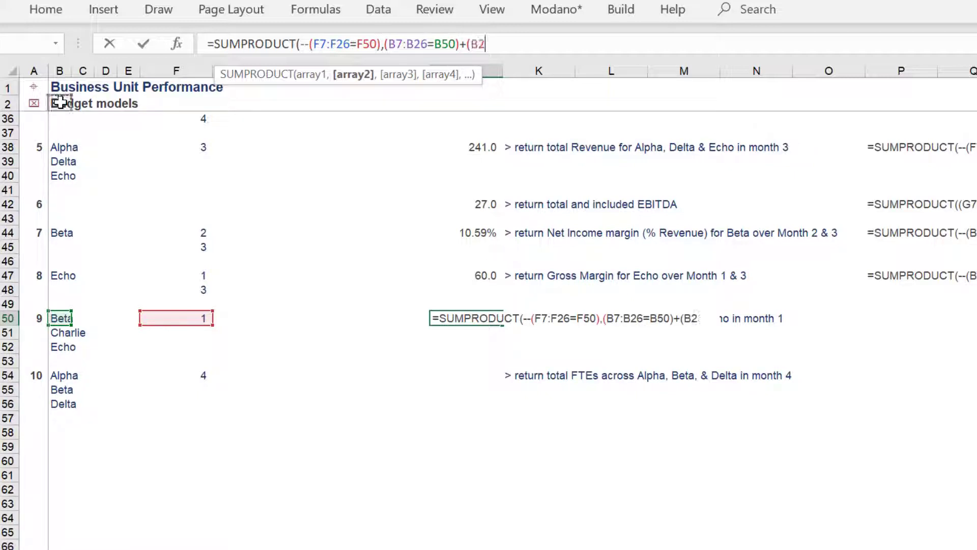
{"action": "key", "text": "Down"}
{"action": "key", "text": "Down"}
{"action": "key", "text": "Down"}
{"action": "key", "text": "Down"}
{"action": "key", "text": "Down"}
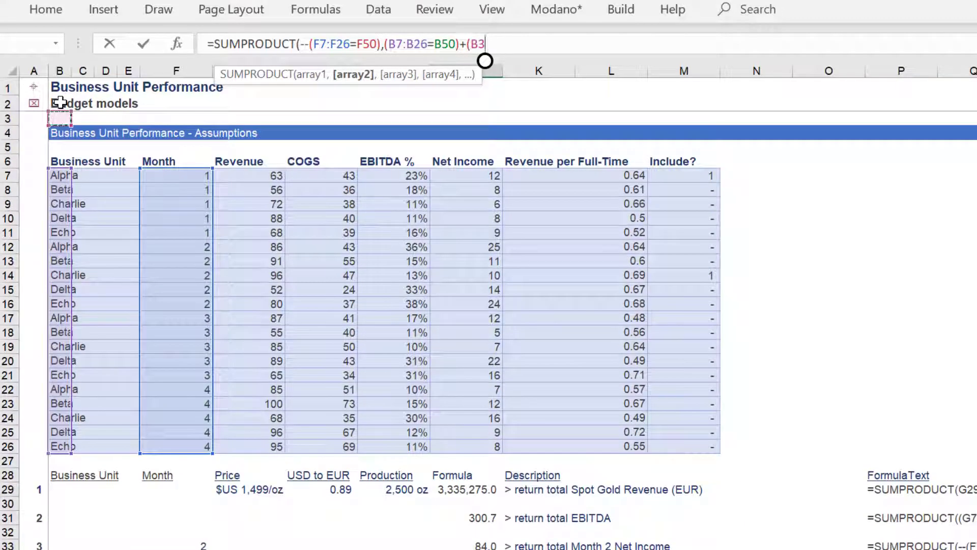
{"action": "key", "text": "ctrl+shift+Down"}
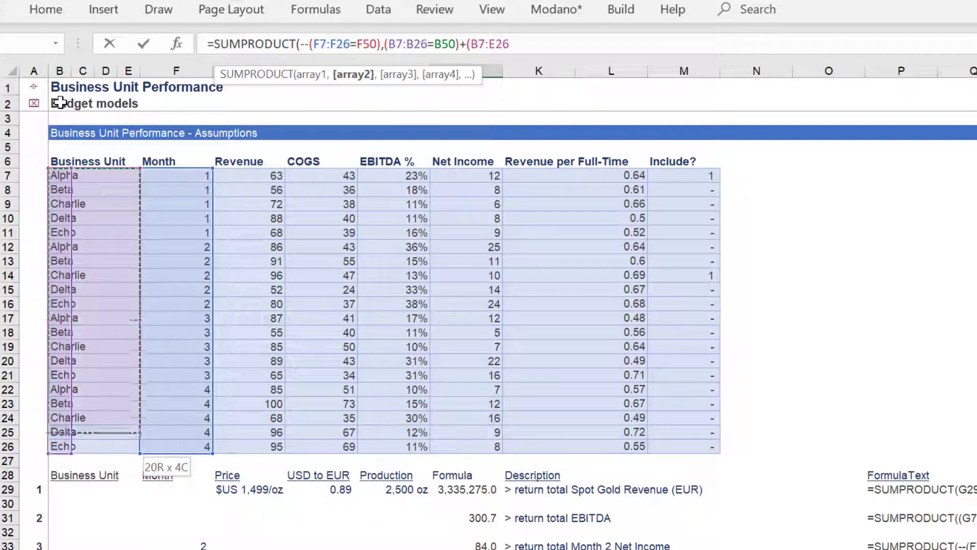
Step: Narrow the second condition's range to B7:B26, compare it with B51, and open a third condition with +(
{"action": "left_click", "coordinate": [497, 41]}
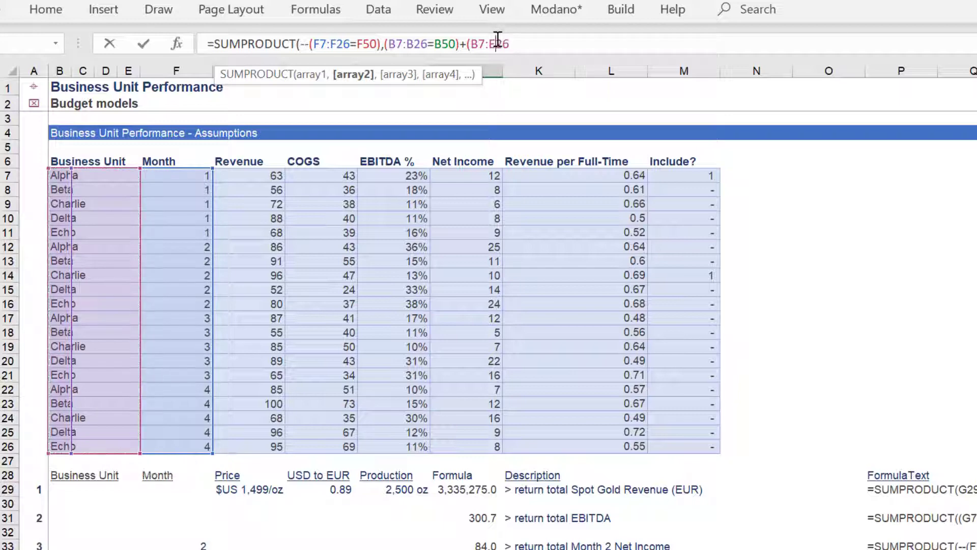
{"action": "key", "text": "BackSpace"}
{"action": "type", "text": "B"}
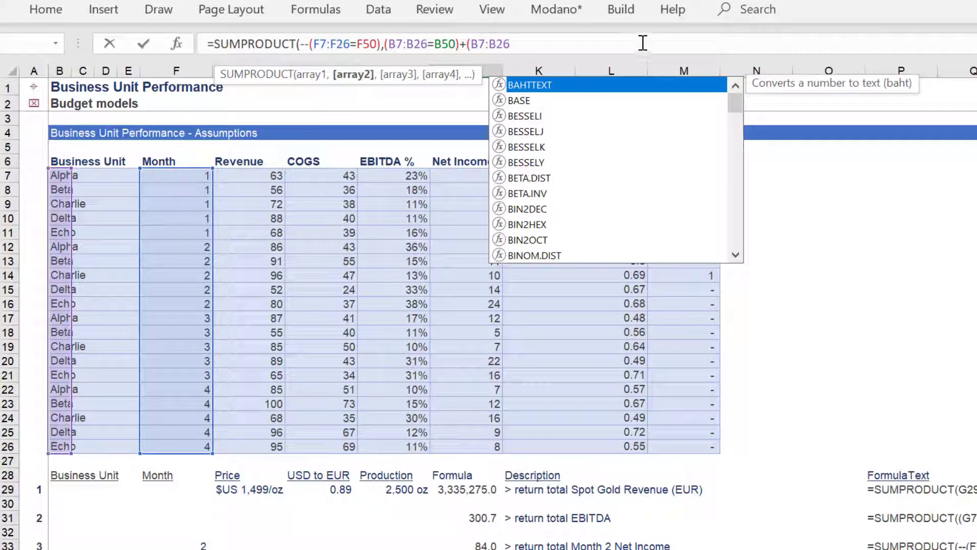
{"action": "left_click", "coordinate": [643, 43]}
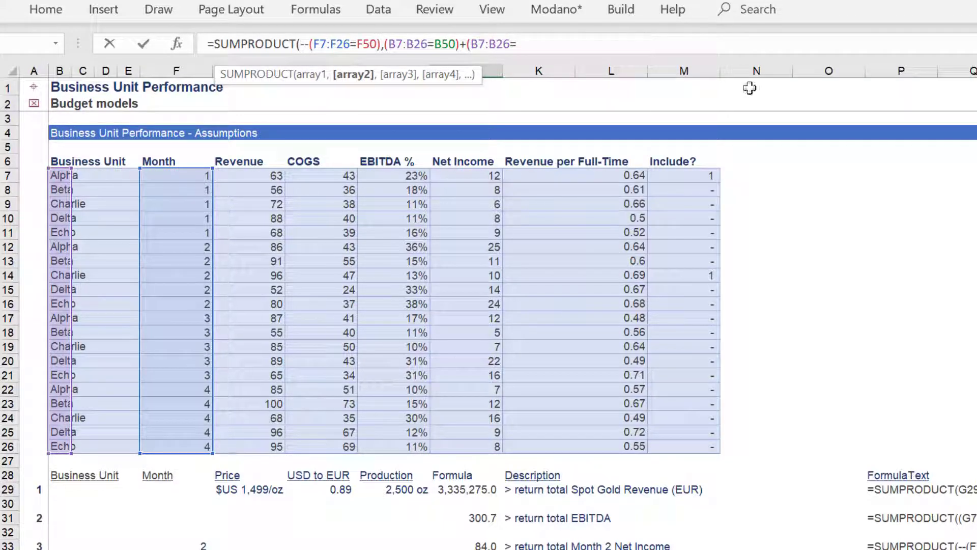
{"action": "scroll", "coordinate": [516, 61], "scroll_direction": "down", "scroll_amount": 8}
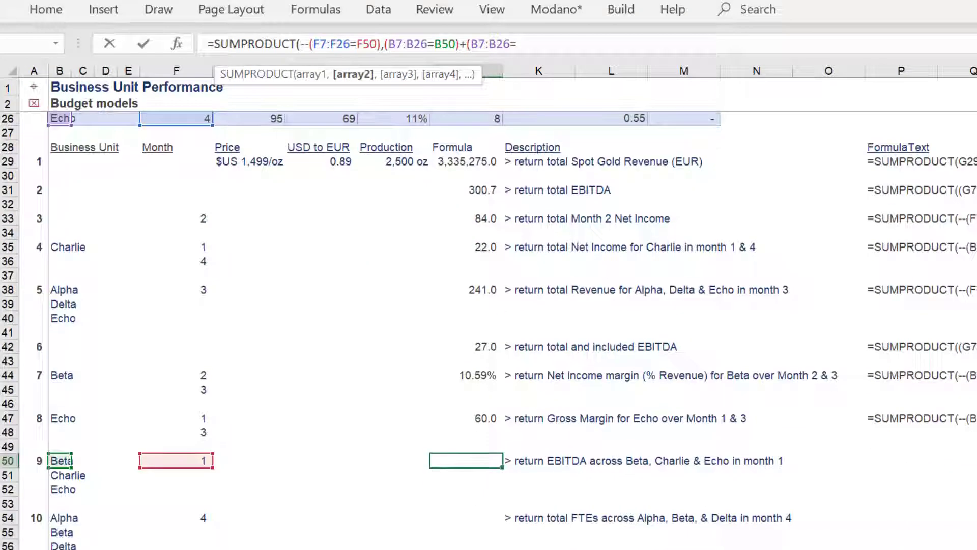
{"action": "scroll", "coordinate": [516, 60], "scroll_direction": "down", "scroll_amount": 4}
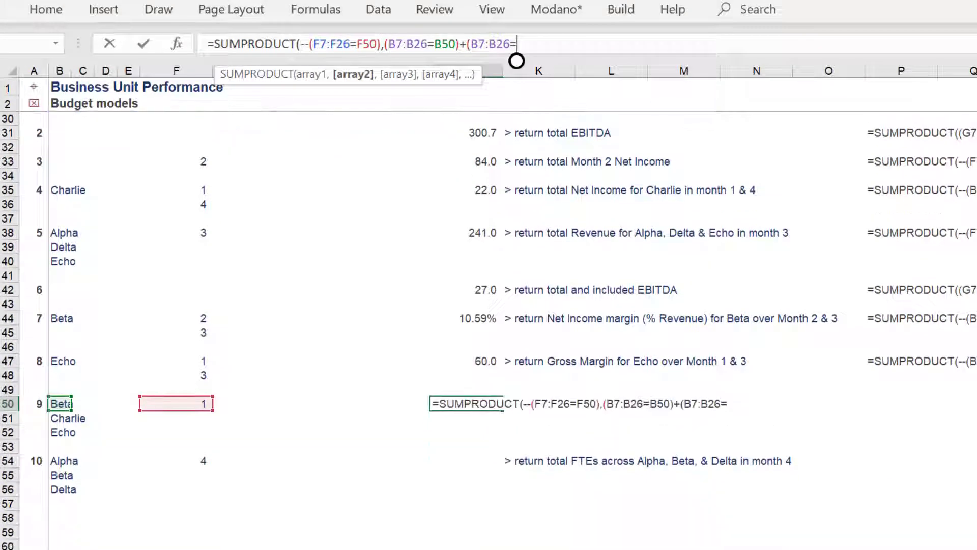
{"action": "left_click", "coordinate": [55, 320]}
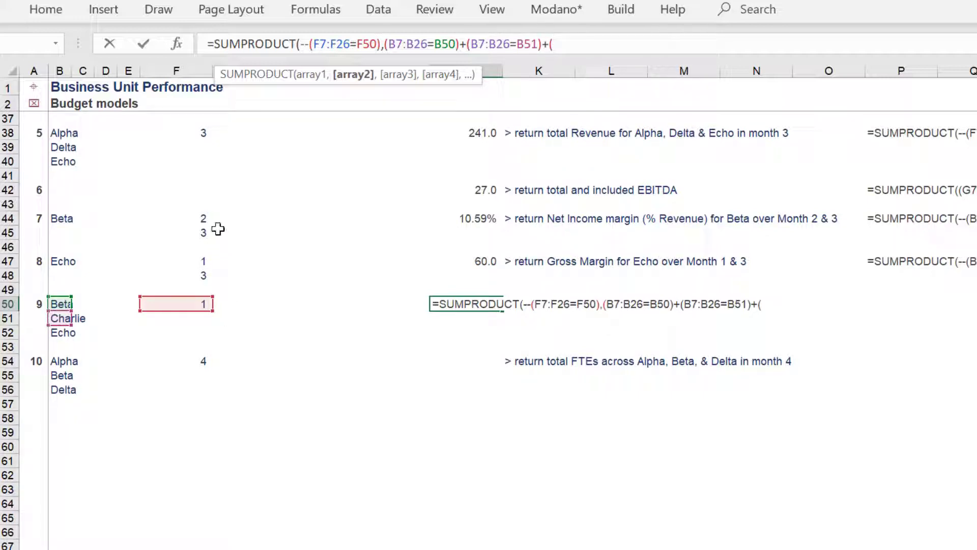
Step: Reference the Business Unit cells B7:E26 in the third condition, followed by an equals sign
{"action": "left_click", "coordinate": [174, 103]}
{"action": "key", "text": "Down"}
{"action": "key", "text": "Down"}
{"action": "key", "text": "Down"}
{"action": "key", "text": "Down"}
{"action": "key", "text": "Down"}
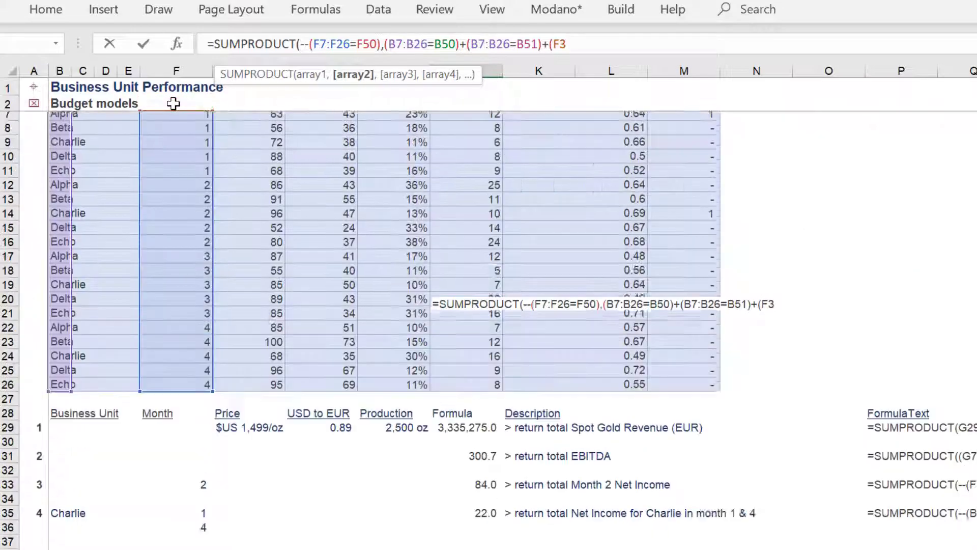
{"action": "key", "text": "Left"}
{"action": "key", "text": "Left"}
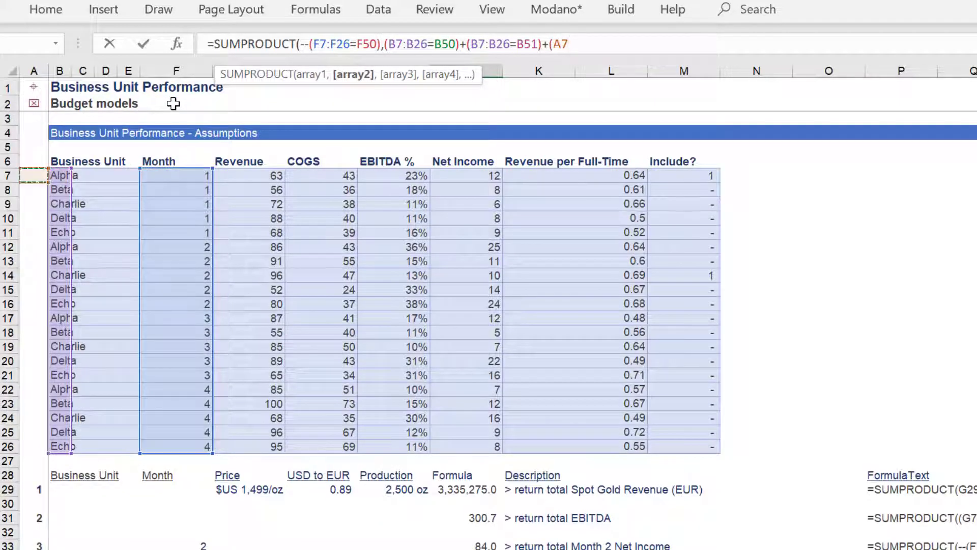
{"action": "key", "text": "Right"}
{"action": "key", "text": "ctrl+shift+Down"}
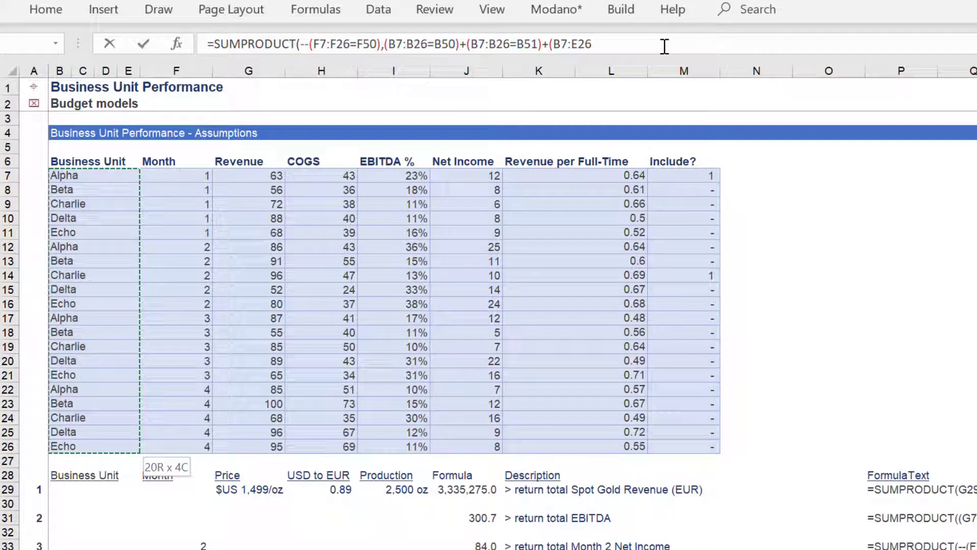
{"action": "type", "text": "="}
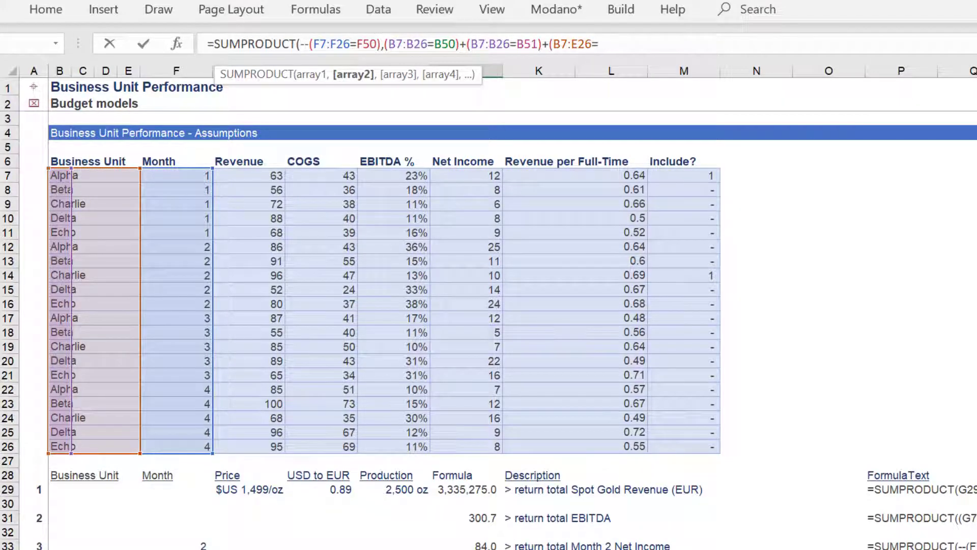
Step: Correct the third condition's Business Unit range to B7:B26, keeping the equals sign after it
{"action": "scroll", "coordinate": [598, 60], "scroll_direction": "down", "scroll_amount": 7}
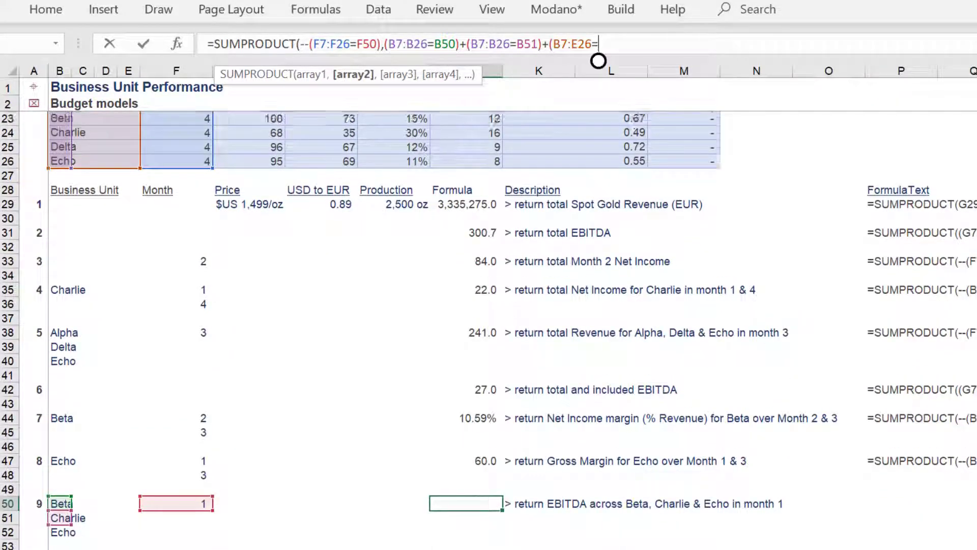
{"action": "left_click", "coordinate": [579, 43]}
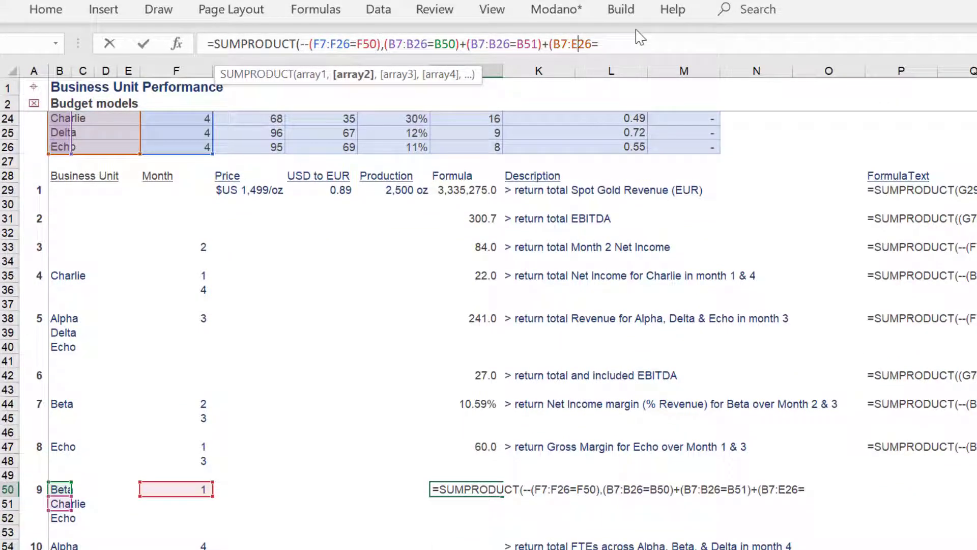
{"action": "type", "text": "="}
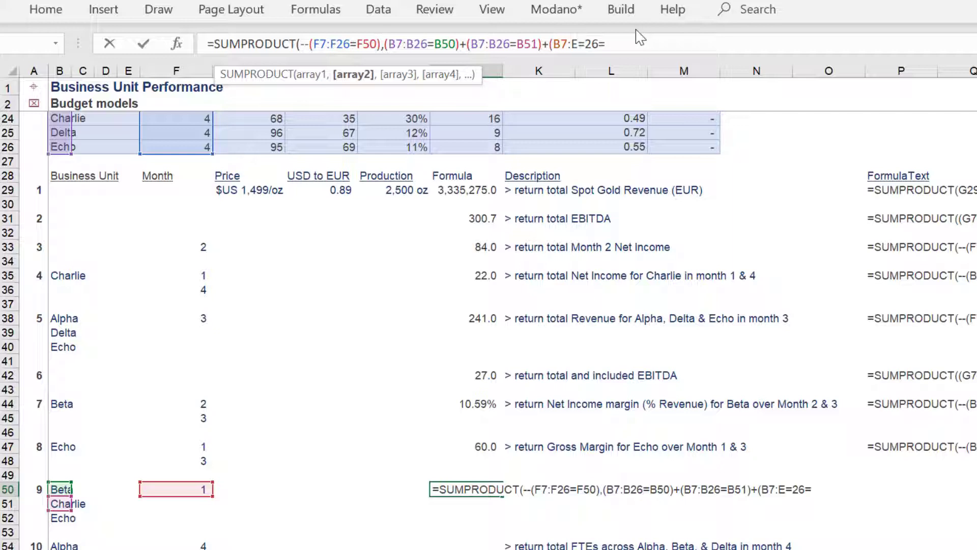
{"action": "key", "text": "BackSpace"}
{"action": "key", "text": "BackSpace"}
{"action": "type", "text": "B"}
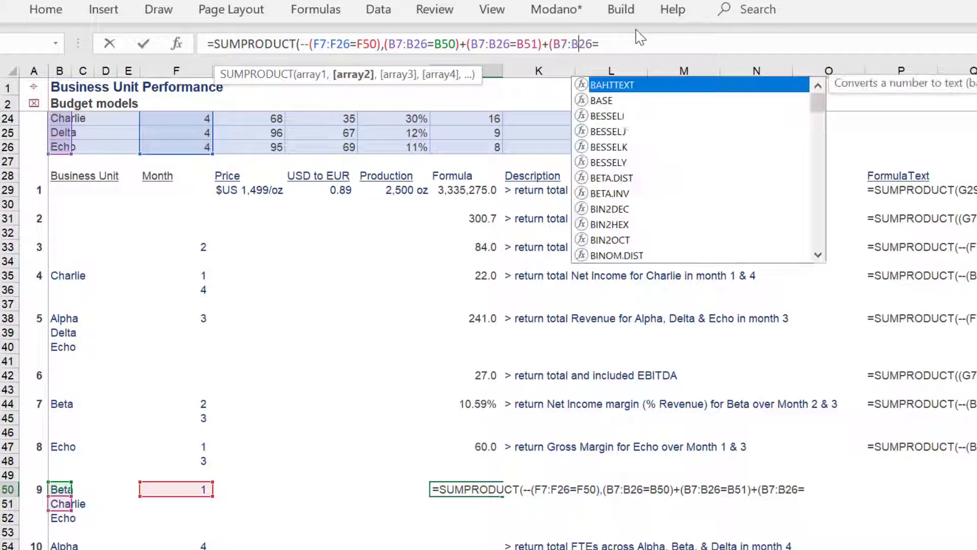
{"action": "left_click", "coordinate": [632, 40]}
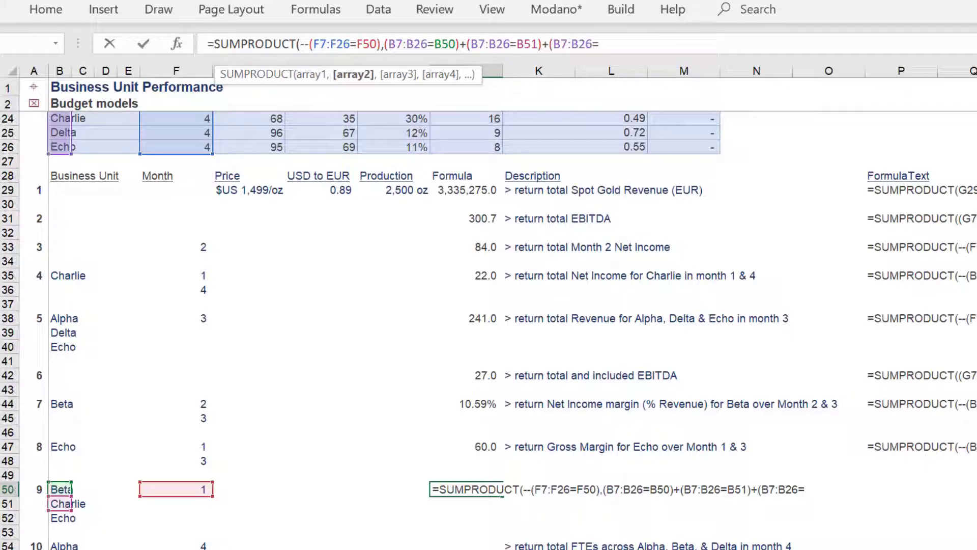
Step: Compare the third Business Unit range with B52, close the condition and add a comma for the third array
{"action": "scroll", "coordinate": [599, 61], "scroll_direction": "down", "scroll_amount": 3}
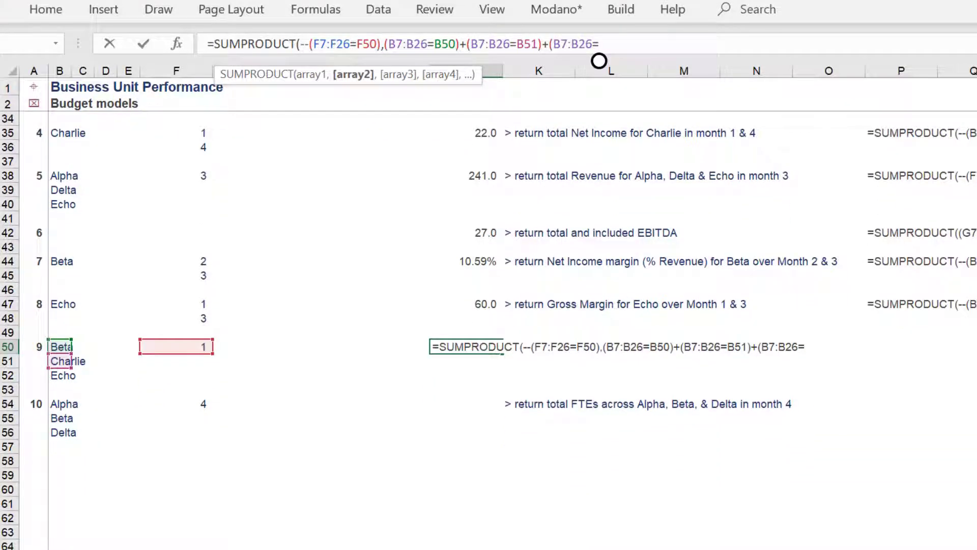
{"action": "left_click", "coordinate": [60, 375]}
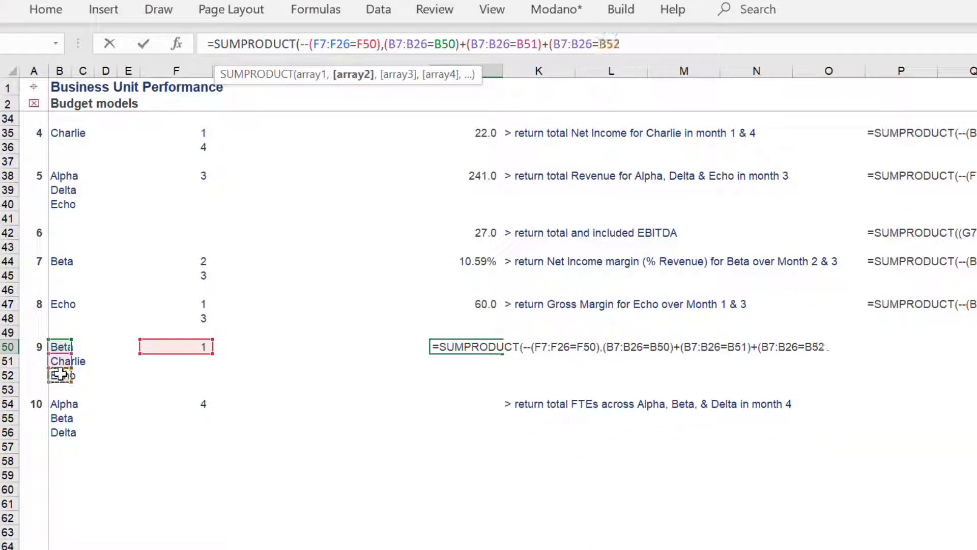
{"action": "type", "text": "),"}
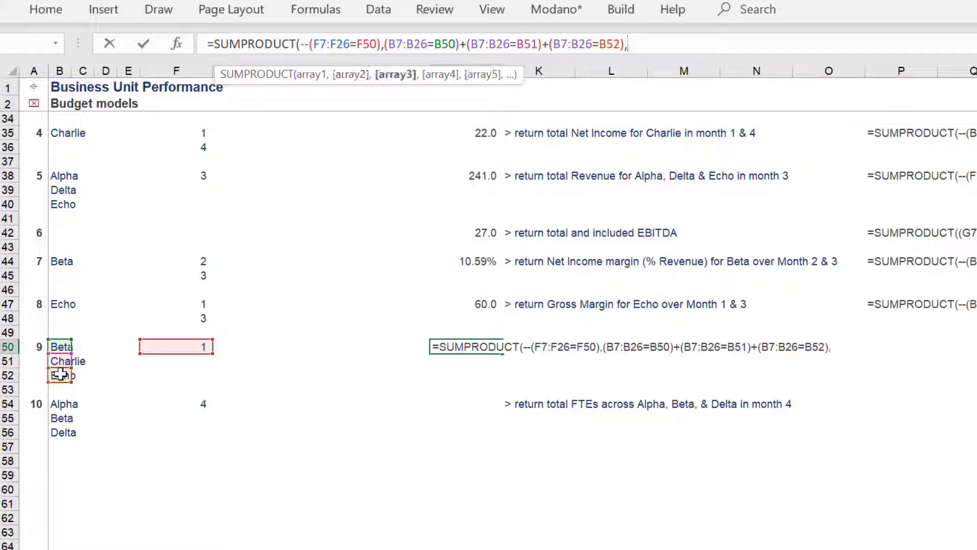
Step: Reference the Revenue column range G7:G26 as the start of the third array
{"action": "left_click", "coordinate": [255, 108]}
{"action": "key", "text": "Down"}
{"action": "key", "text": "Down"}
{"action": "key", "text": "Down"}
{"action": "key", "text": "Down"}
{"action": "key", "text": "Down"}
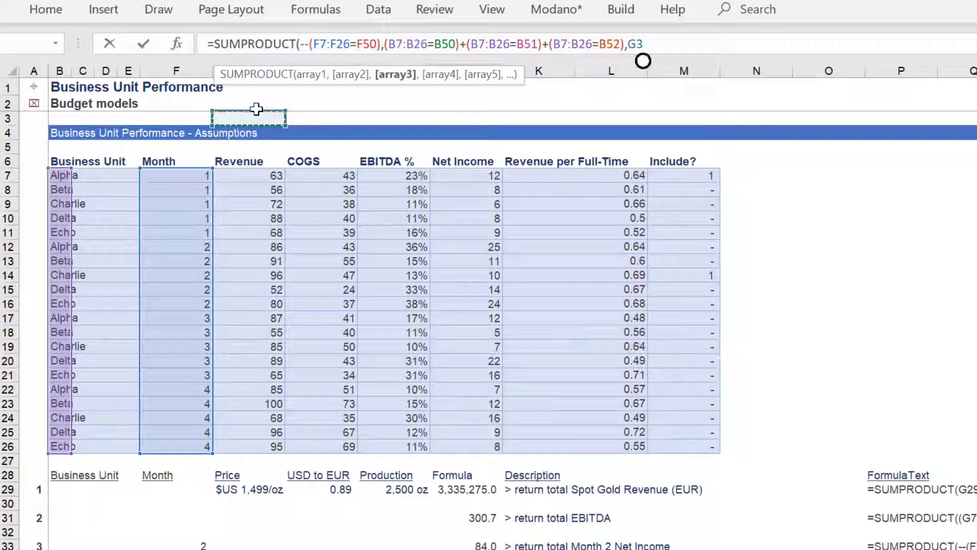
{"action": "key", "text": "ctrl+shift+Down"}
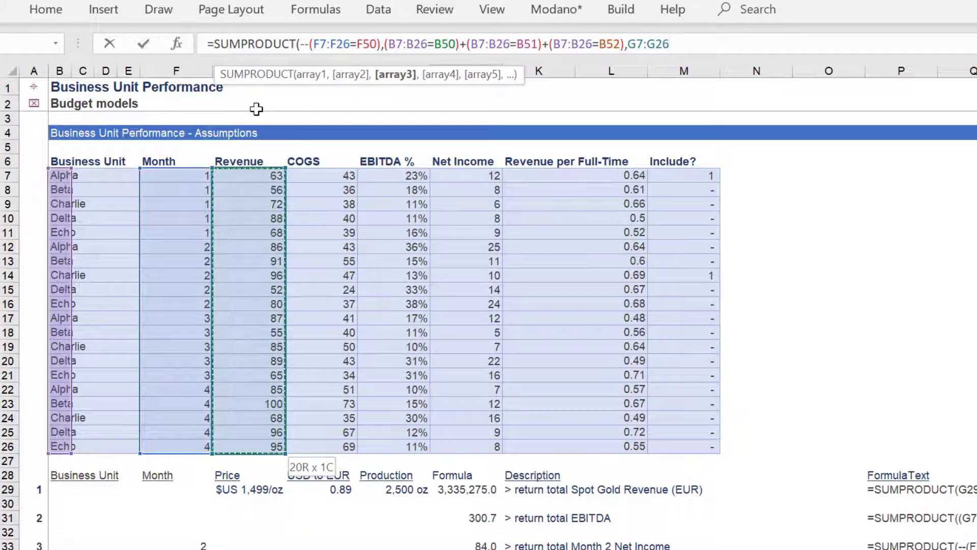
Step: Multiply the Revenue range by the EBITDA % range I7:I26, close the SUMPRODUCT and commit the formula in J50
{"action": "type", "text": "*"}
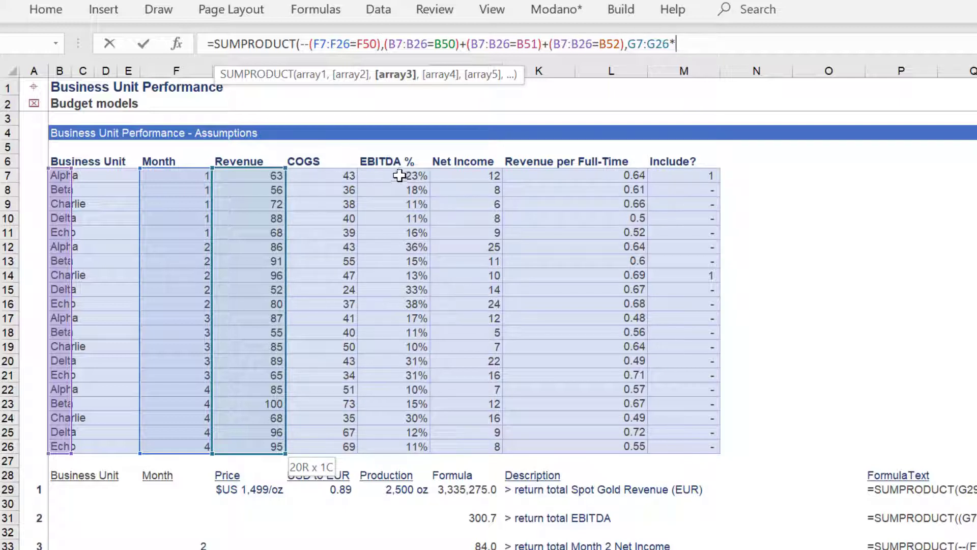
{"action": "left_click", "coordinate": [401, 174]}
{"action": "key", "text": "ctrl+shift+Down"}
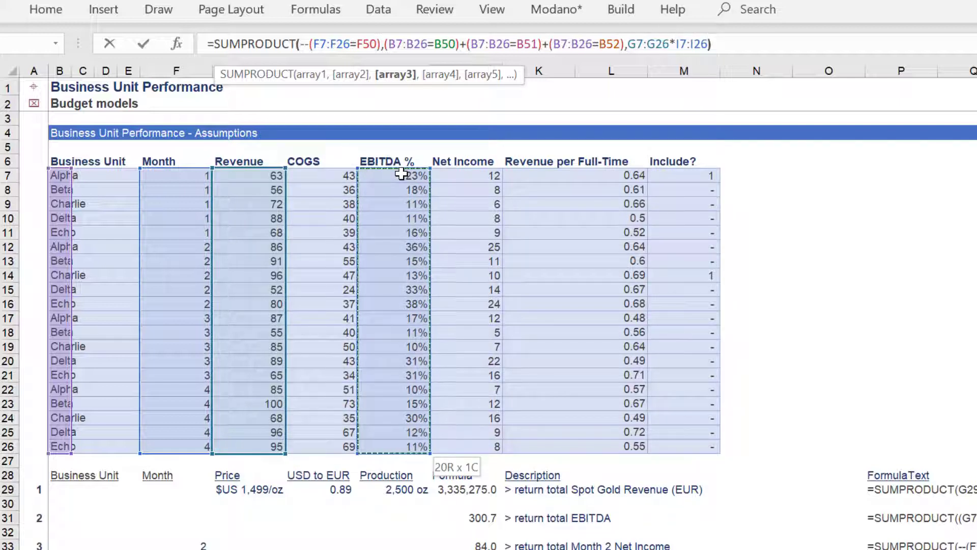
{"action": "type", "text": ")"}
{"action": "key", "text": "ctrl+Return"}
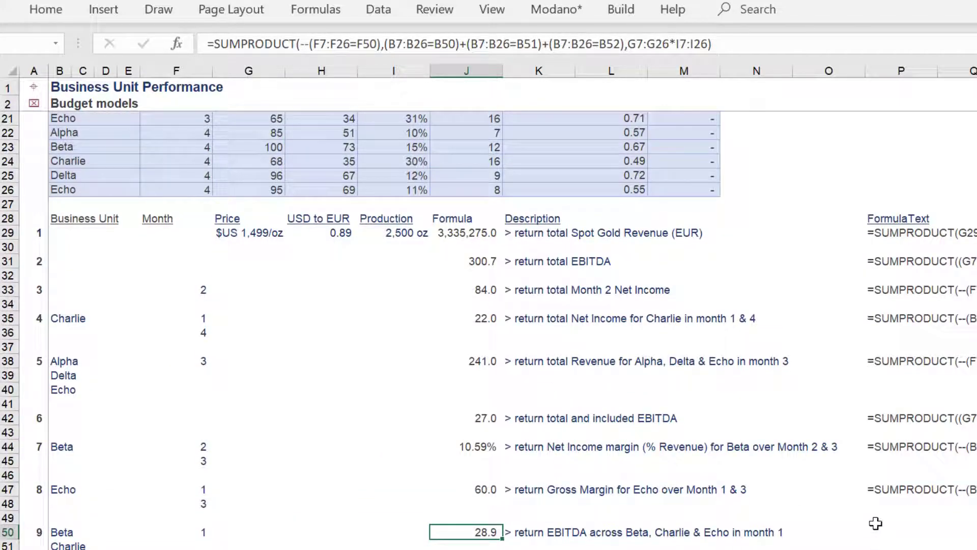
Step: Copy the FORMULATEXT formula from P47 to P50 to document the exercise 9 formula
{"action": "left_click", "coordinate": [873, 487]}
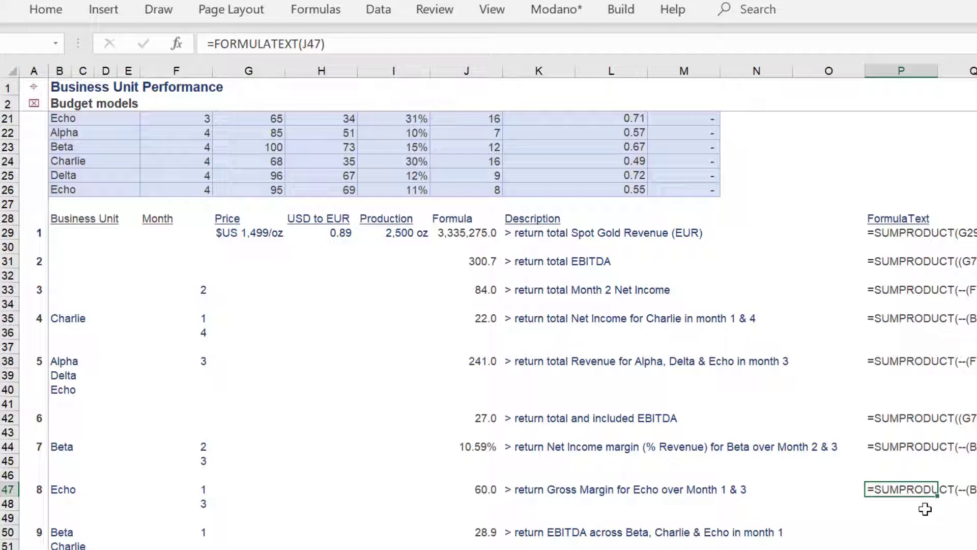
{"action": "key", "text": "ctrl+c"}
{"action": "key", "text": "Down"}
{"action": "key", "text": "Down"}
{"action": "key", "text": "Down"}
{"action": "key", "text": "Return"}
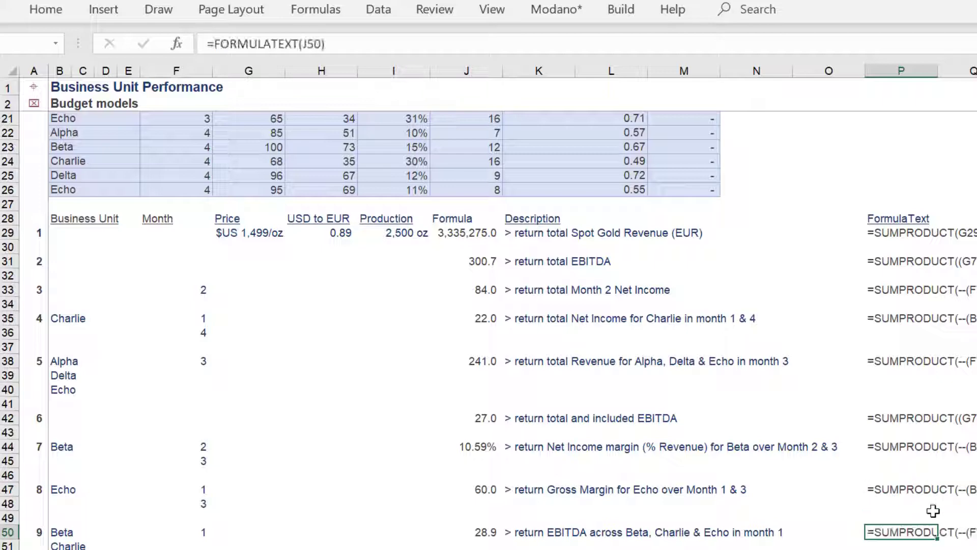
{"action": "scroll", "coordinate": [489, 325], "scroll_direction": "down", "scroll_amount": 3}
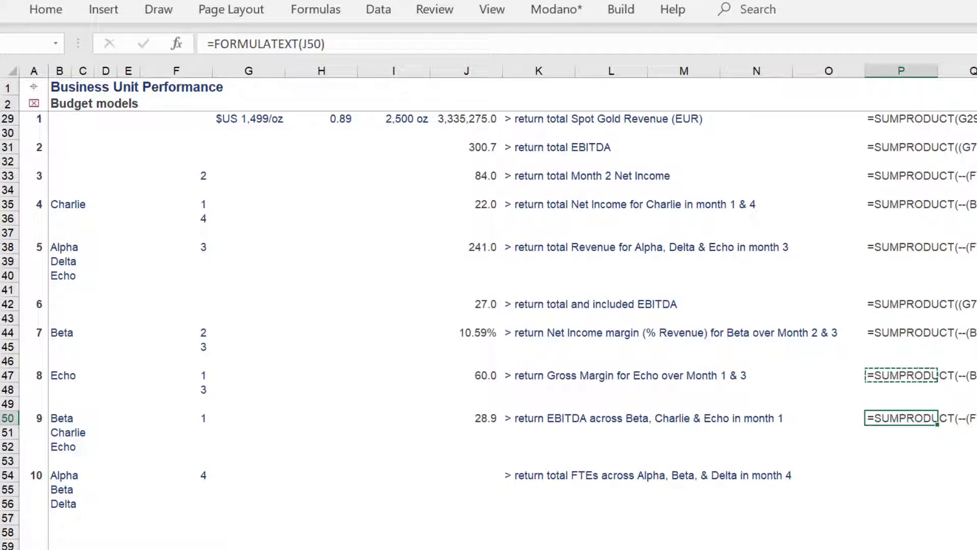
Step: Review the exercise 9 formula in J50 and the table ranges it references, leaving the formula as it is
{"action": "scroll", "coordinate": [488, 305], "scroll_direction": "down", "scroll_amount": 1}
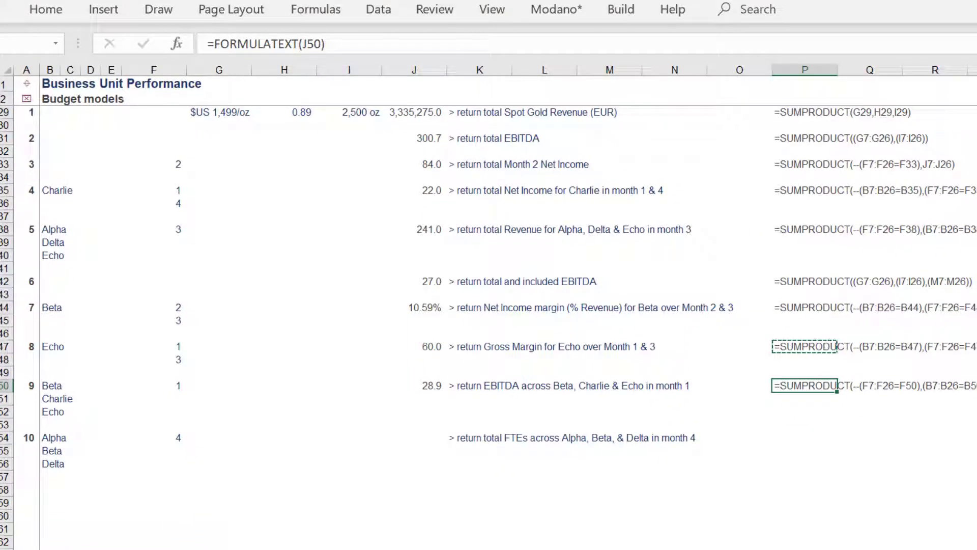
{"action": "scroll", "coordinate": [488, 306], "scroll_direction": "up", "scroll_amount": 1}
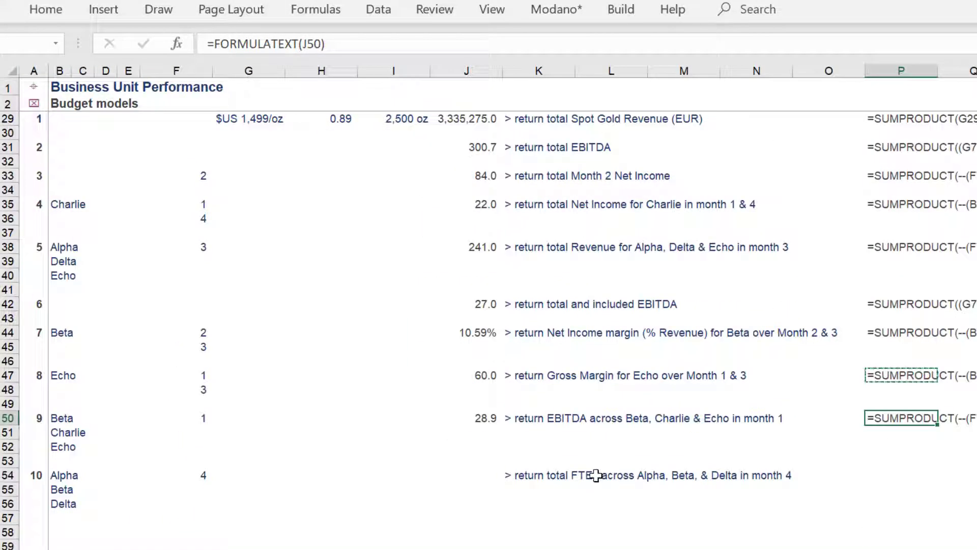
{"action": "left_click", "coordinate": [463, 414]}
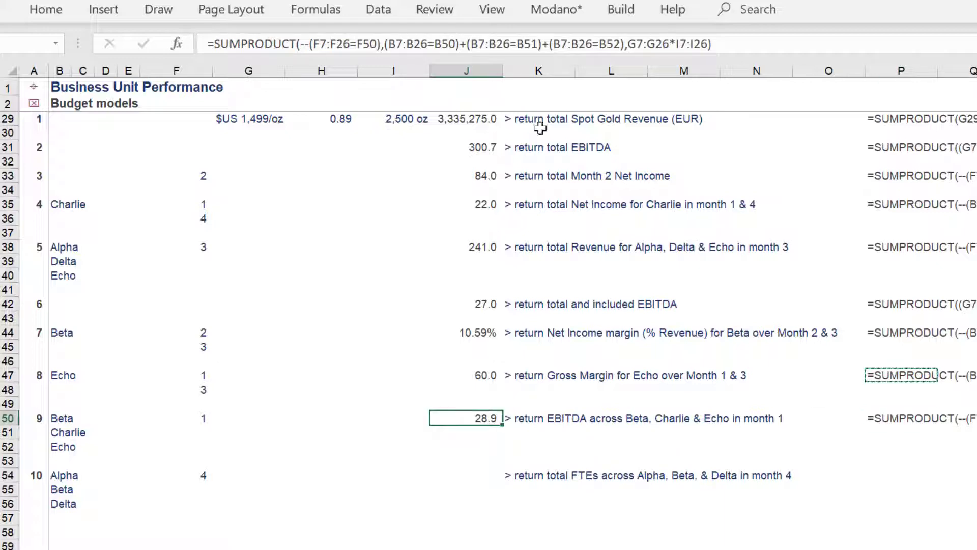
{"action": "left_click", "coordinate": [726, 43]}
{"action": "scroll", "coordinate": [712, 60], "scroll_direction": "up", "scroll_amount": 8}
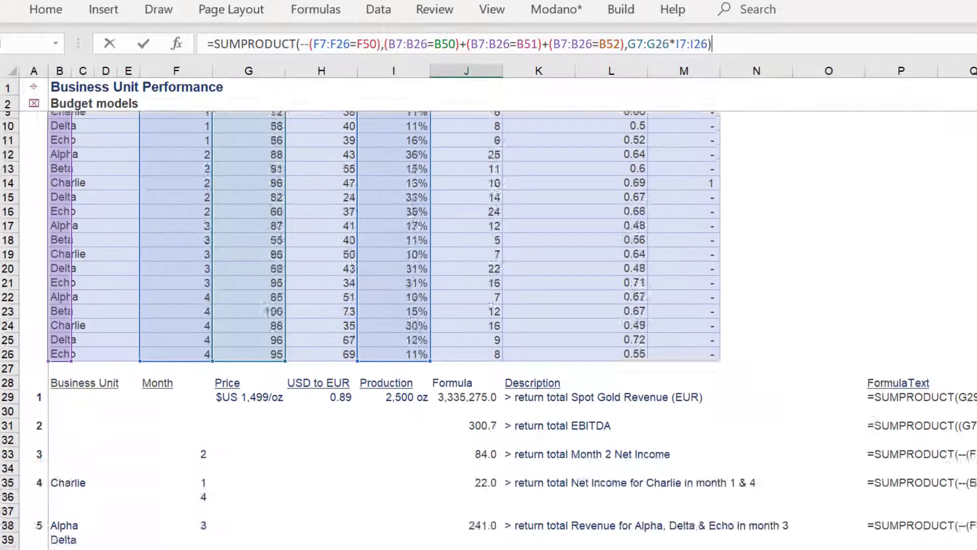
{"action": "scroll", "coordinate": [712, 61], "scroll_direction": "down", "scroll_amount": 4}
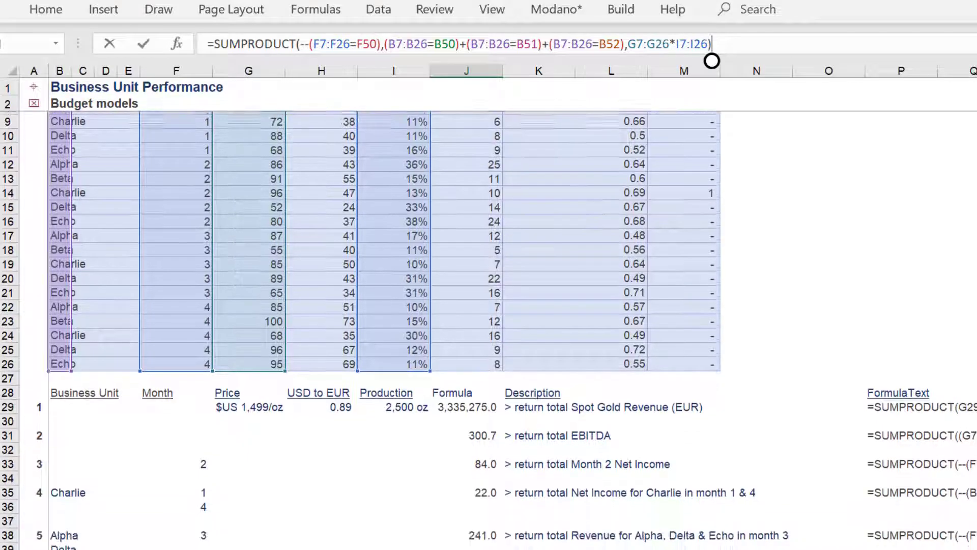
{"action": "scroll", "coordinate": [712, 60], "scroll_direction": "down", "scroll_amount": 3}
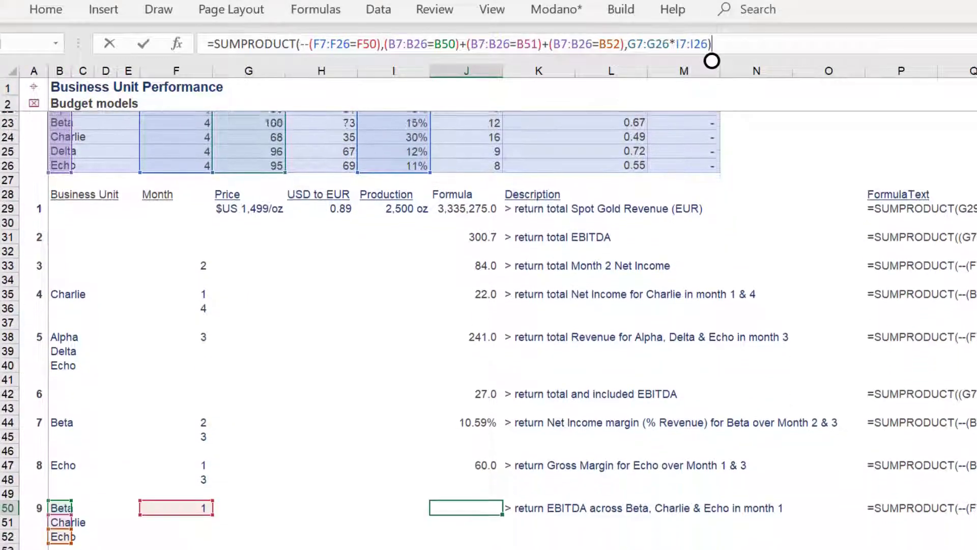
{"action": "key", "text": "ctrl+Return"}
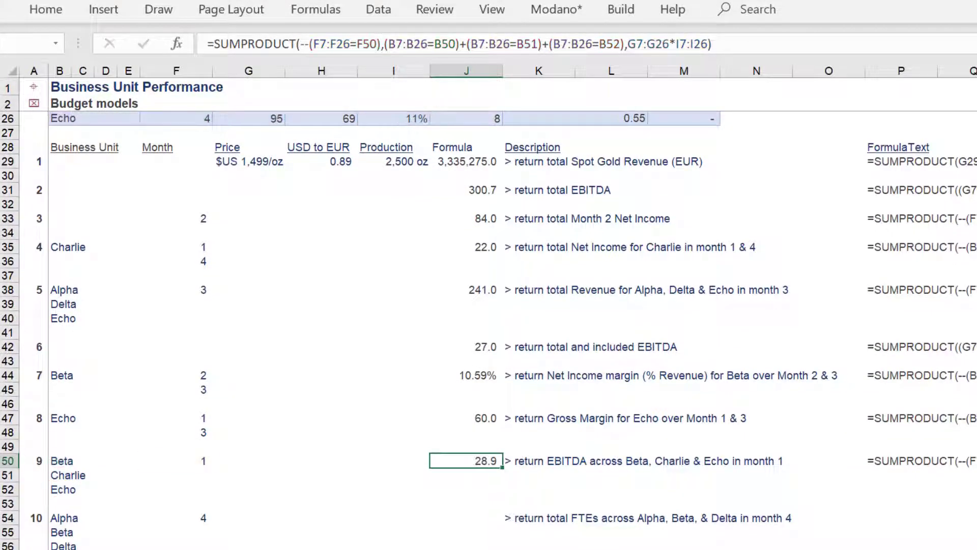
Step: Start a SUMPRODUCT formula in J54 for exercise 10, opening its first array with a double-negated condition
{"action": "key", "text": "Down"}
{"action": "key", "text": "Down"}
{"action": "key", "text": "Down"}
{"action": "key", "text": "Down"}
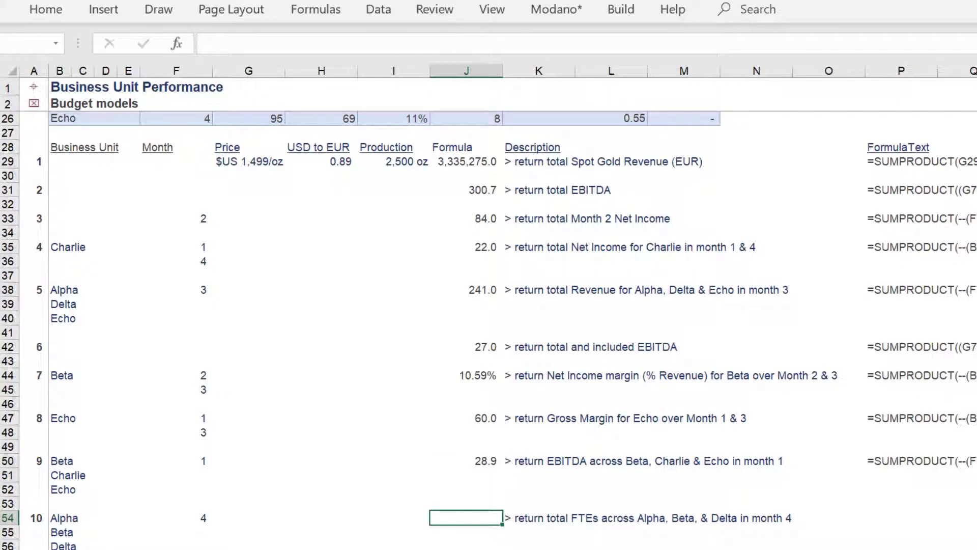
{"action": "scroll", "coordinate": [198, 526], "scroll_direction": "down", "scroll_amount": 5}
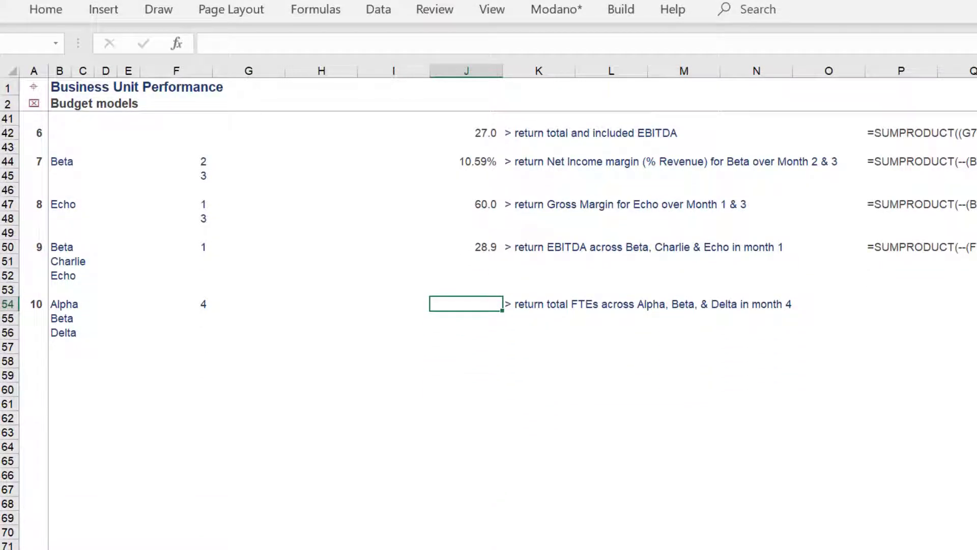
{"action": "type", "text": "=sum"}
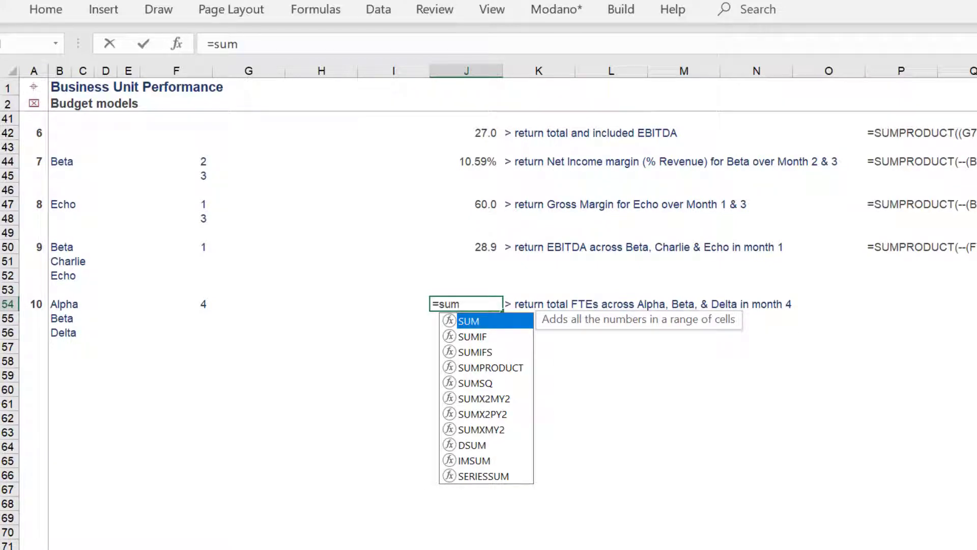
{"action": "type", "text": "p"}
{"action": "key", "text": "Tab"}
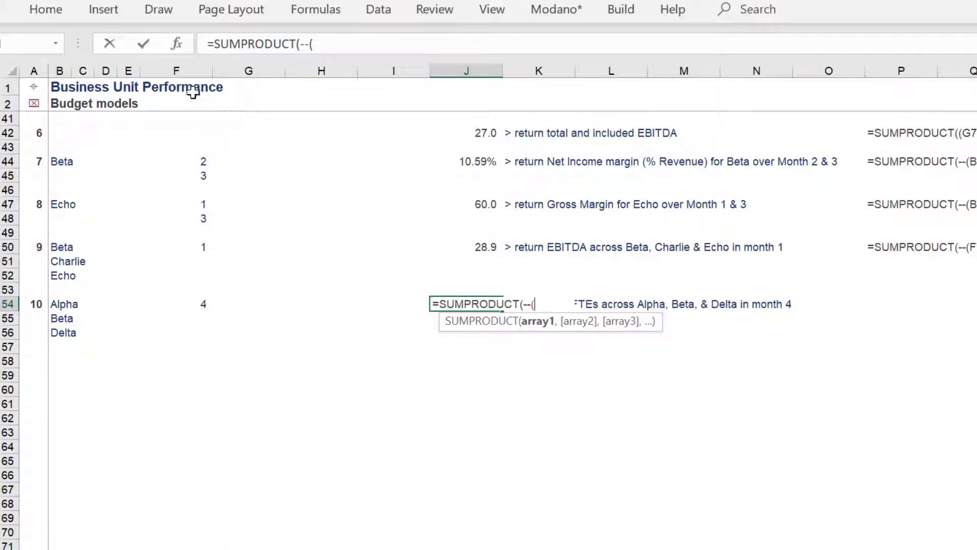
Step: Reference the Month column range F7:F26 inside the first condition
{"action": "left_click", "coordinate": [183, 98]}
{"action": "key", "text": "Down"}
{"action": "key", "text": "Down"}
{"action": "key", "text": "Down"}
{"action": "key", "text": "Down"}
{"action": "key", "text": "Down"}
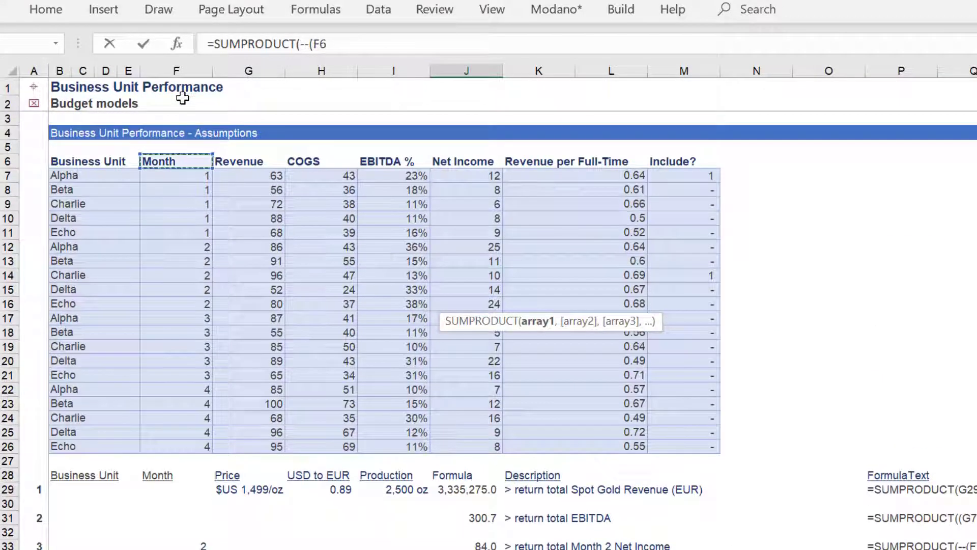
{"action": "key", "text": "ctrl+shift+Down"}
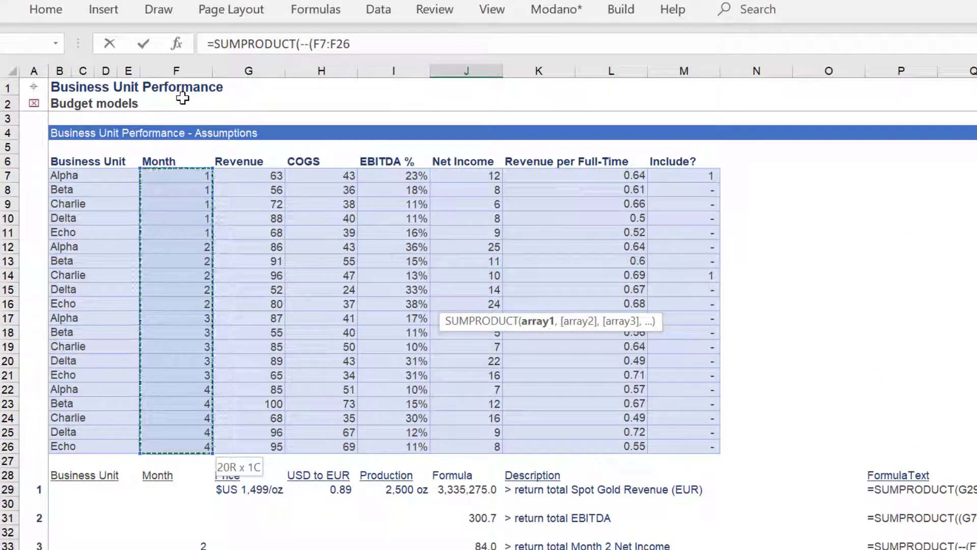
Step: Compare the Month range with F54, close the condition and add a comma for the second array
{"action": "type", "text": "="}
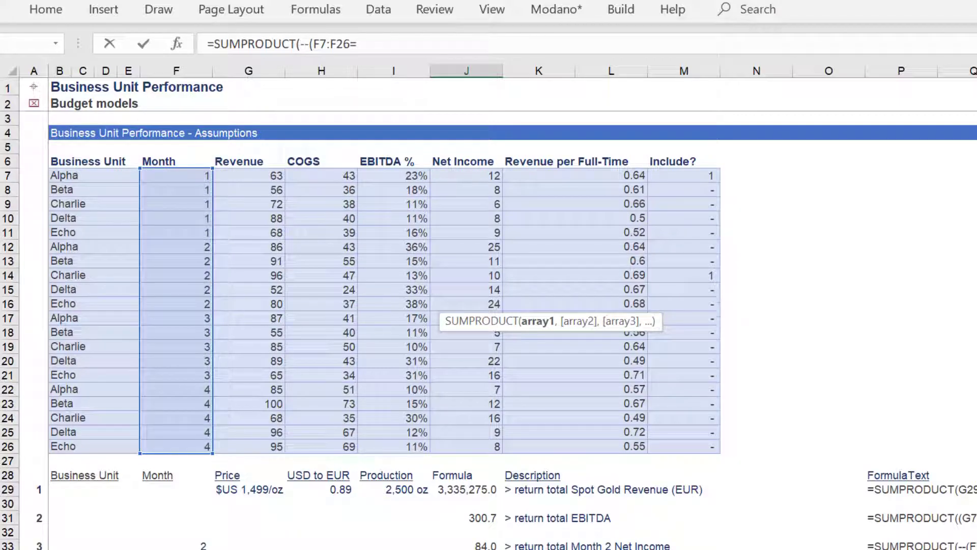
{"action": "scroll", "coordinate": [513, 330], "scroll_direction": "down", "scroll_amount": 8}
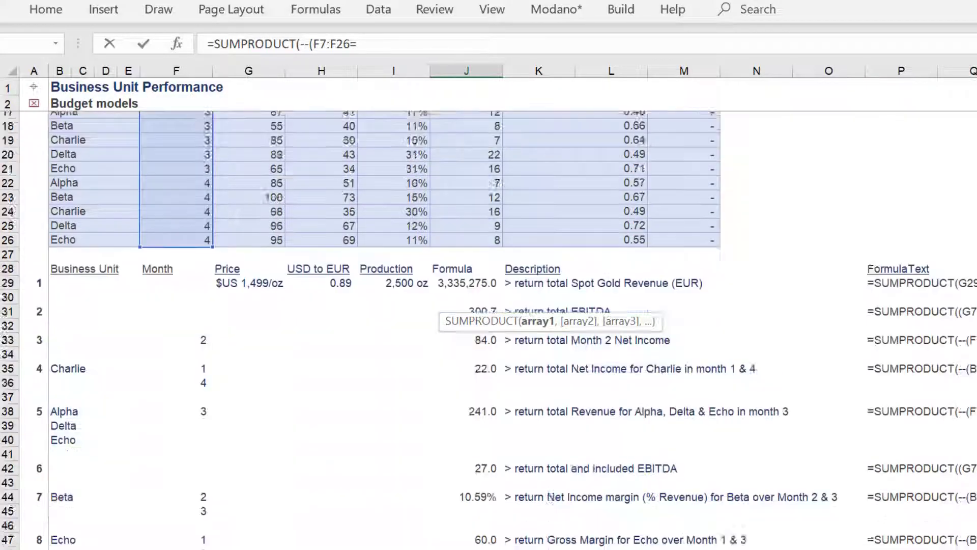
{"action": "scroll", "coordinate": [426, 356], "scroll_direction": "down", "scroll_amount": 6}
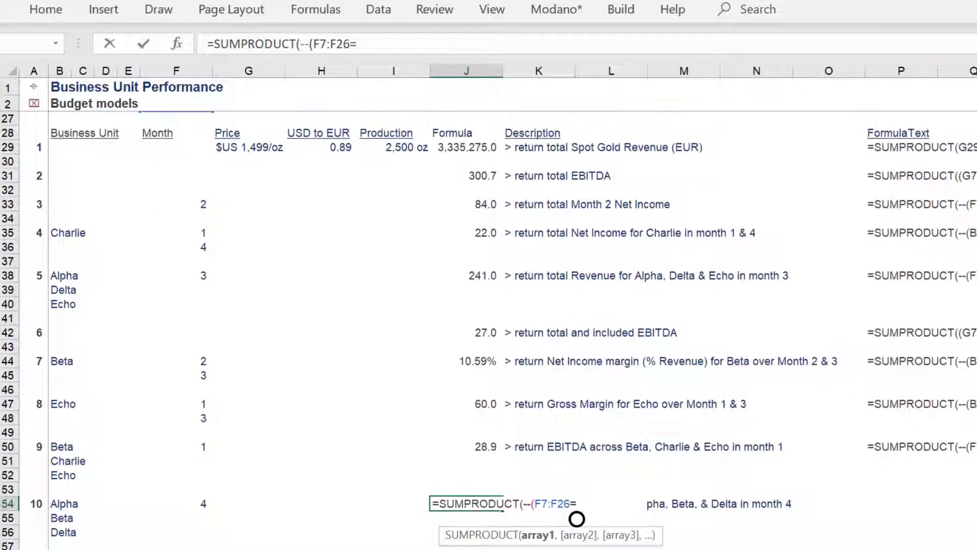
{"action": "left_click", "coordinate": [199, 275]}
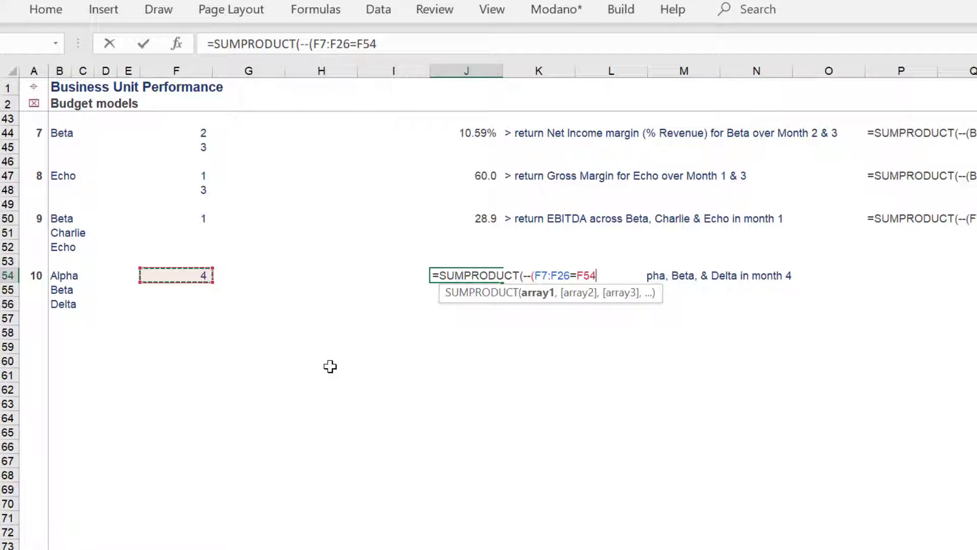
{"action": "type", "text": "),"}
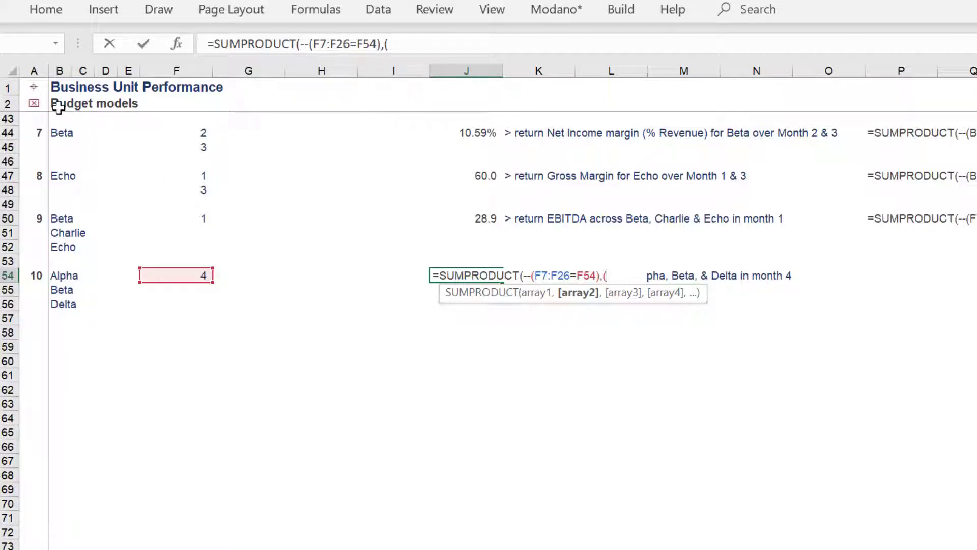
Step: Open the second array with a bracketed condition on the Business Unit range, correcting the reference to B7:B26
{"action": "type", "text": "("}
{"action": "left_click", "coordinate": [58, 107]}
{"action": "key", "text": "Down"}
{"action": "key", "text": "Down"}
{"action": "key", "text": "Down"}
{"action": "key", "text": "Down"}
{"action": "key", "text": "Down"}
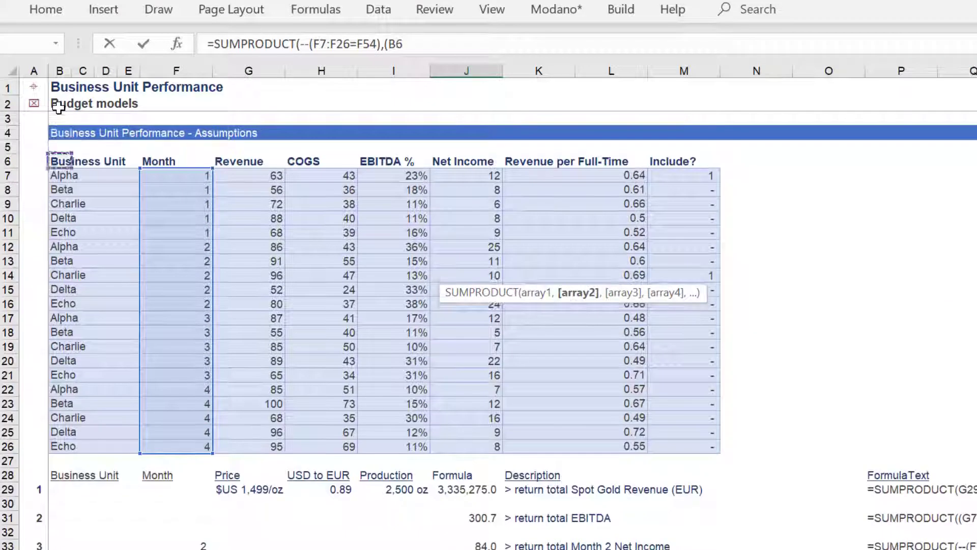
{"action": "key", "text": "ctrl+shift+Down"}
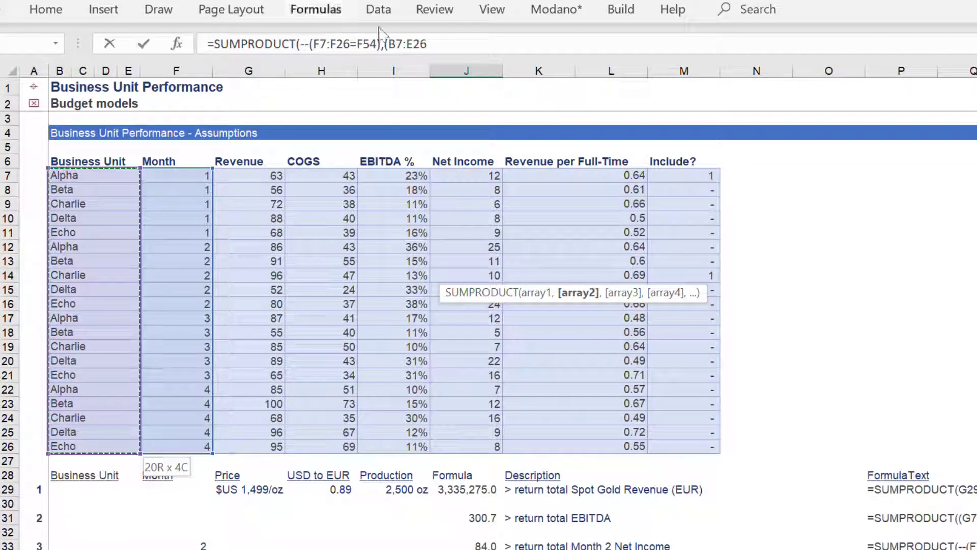
{"action": "left_click", "coordinate": [407, 45]}
{"action": "type", "text": "B"}
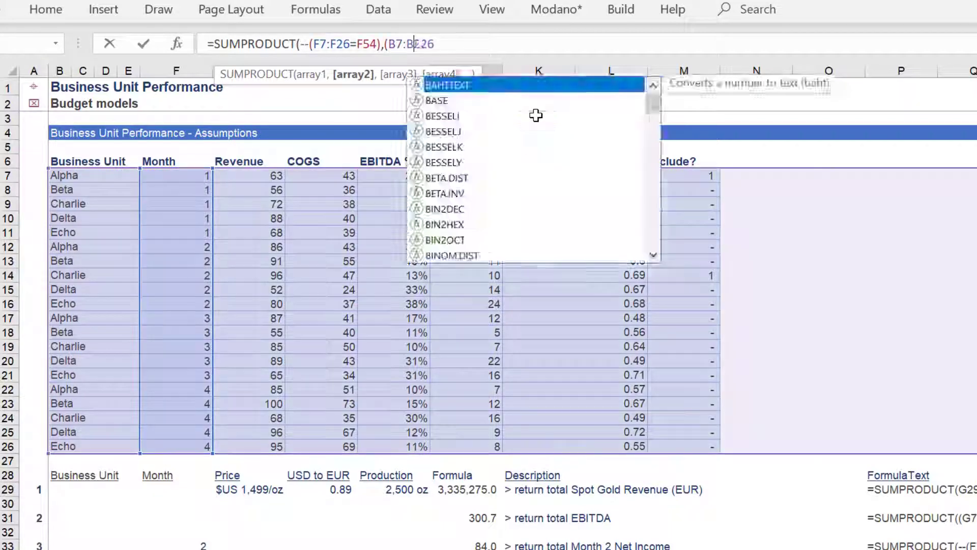
{"action": "key", "text": "Delete"}
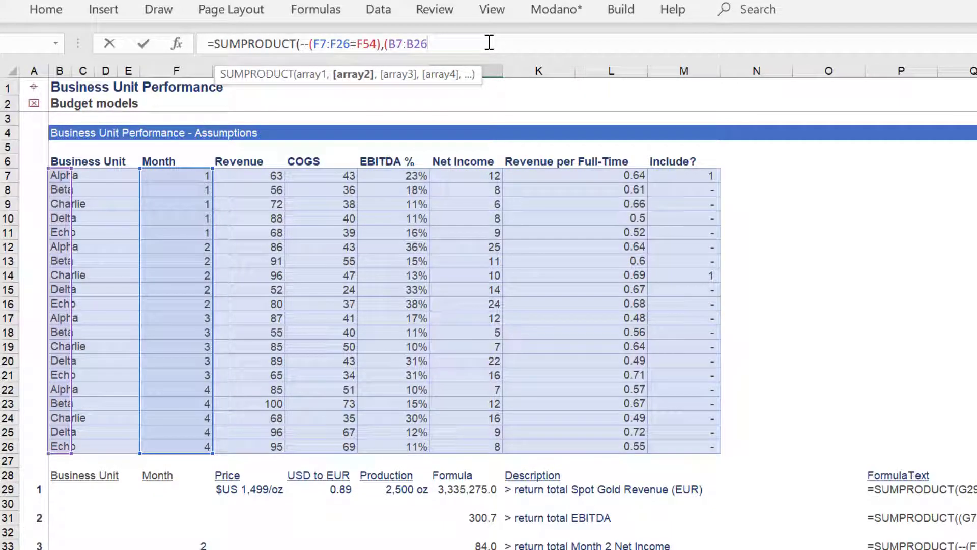
Step: Compare the first Business Unit range with B54, close the condition and add a plus sign with an opening bracket
{"action": "type", "text": "="}
{"action": "scroll", "coordinate": [458, 325], "scroll_direction": "down", "scroll_amount": 8}
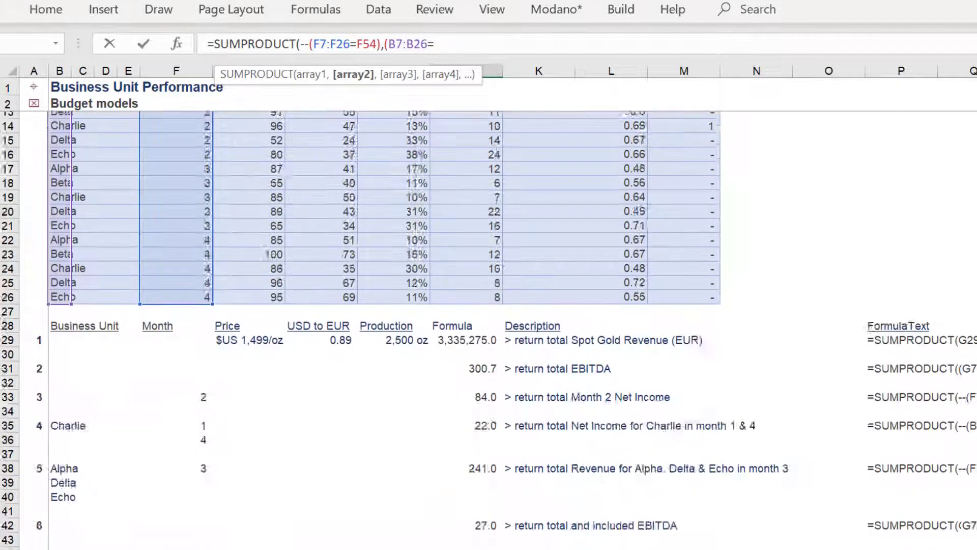
{"action": "scroll", "coordinate": [188, 297], "scroll_direction": "down", "scroll_amount": 6}
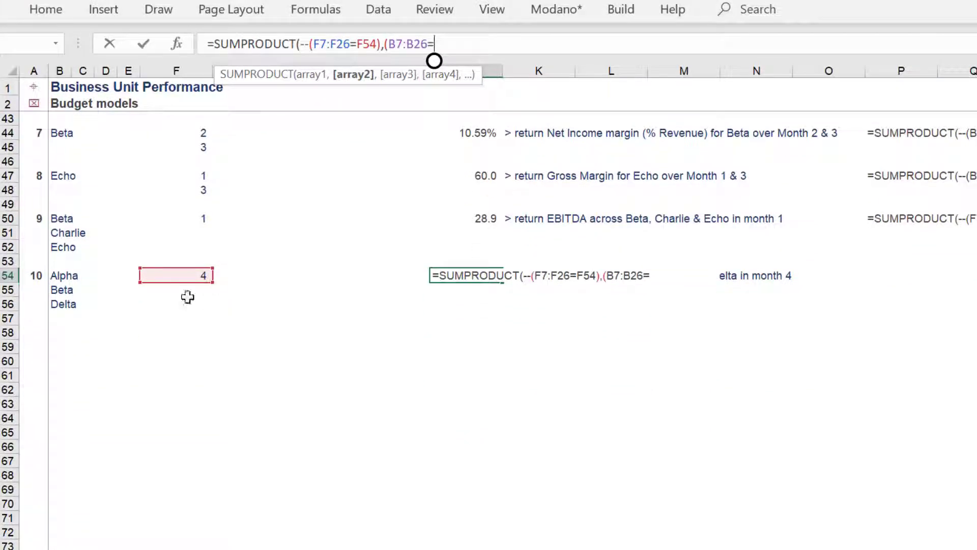
{"action": "left_click", "coordinate": [64, 275]}
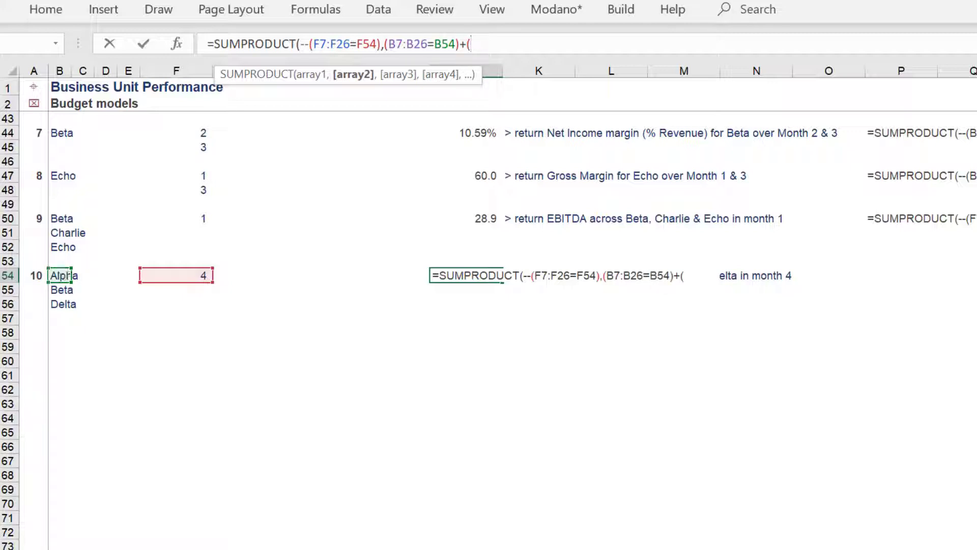
Step: Reference the Business Unit range again for the second unit condition, correct it to B7:B26 and add an equals sign
{"action": "left_click", "coordinate": [59, 104]}
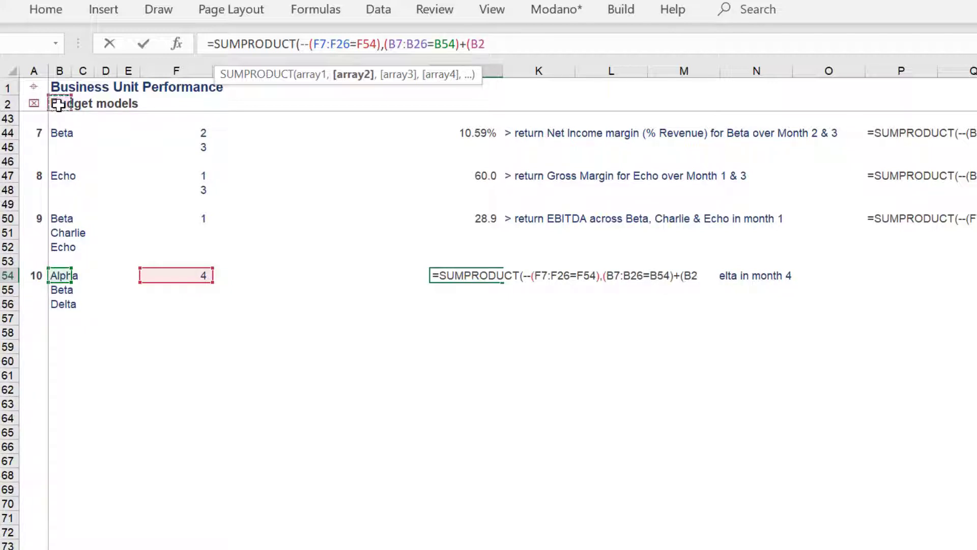
{"action": "key", "text": "Down"}
{"action": "key", "text": "Down"}
{"action": "key", "text": "Down"}
{"action": "key", "text": "Down"}
{"action": "key", "text": "Down"}
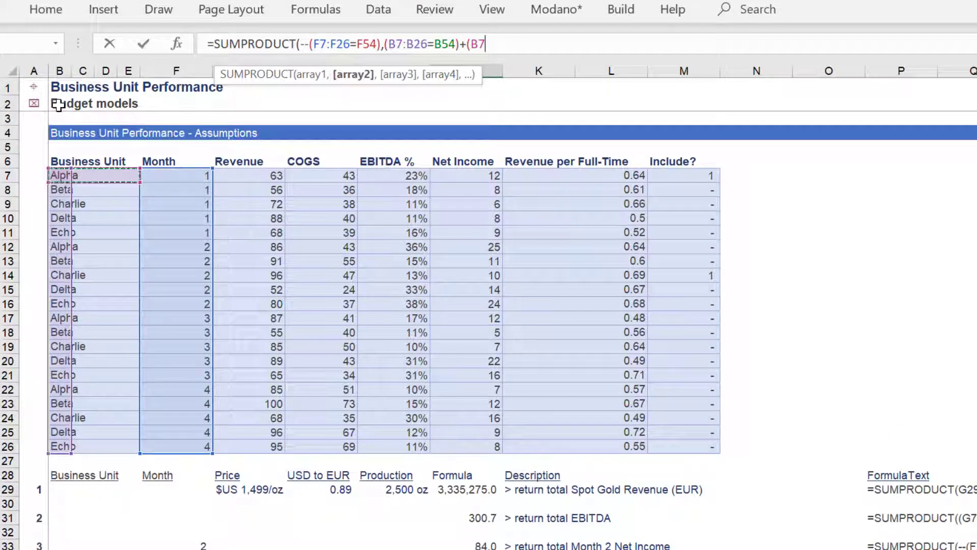
{"action": "key", "text": "ctrl+shift+Down"}
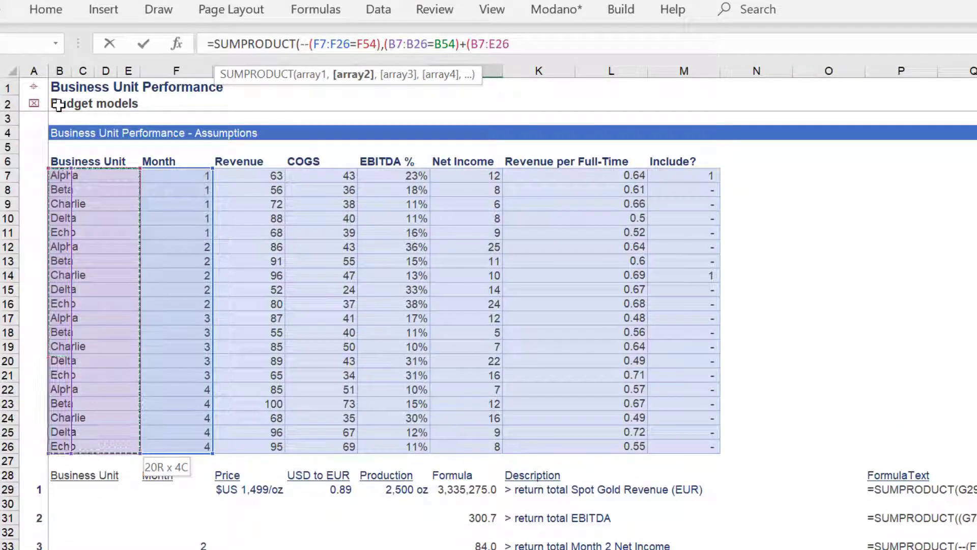
{"action": "left_click", "coordinate": [487, 41]}
{"action": "key", "text": "Delete"}
{"action": "type", "text": "B"}
{"action": "left_click", "coordinate": [587, 44]}
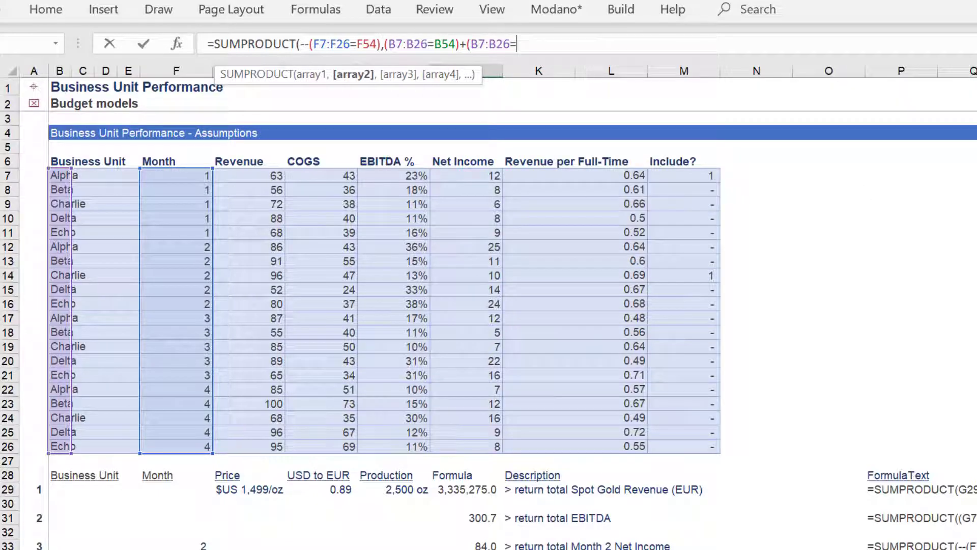
Step: Match the second Business Unit range to B55, close the condition and open a third one after a plus sign
{"action": "scroll", "coordinate": [517, 61], "scroll_direction": "down", "scroll_amount": 8}
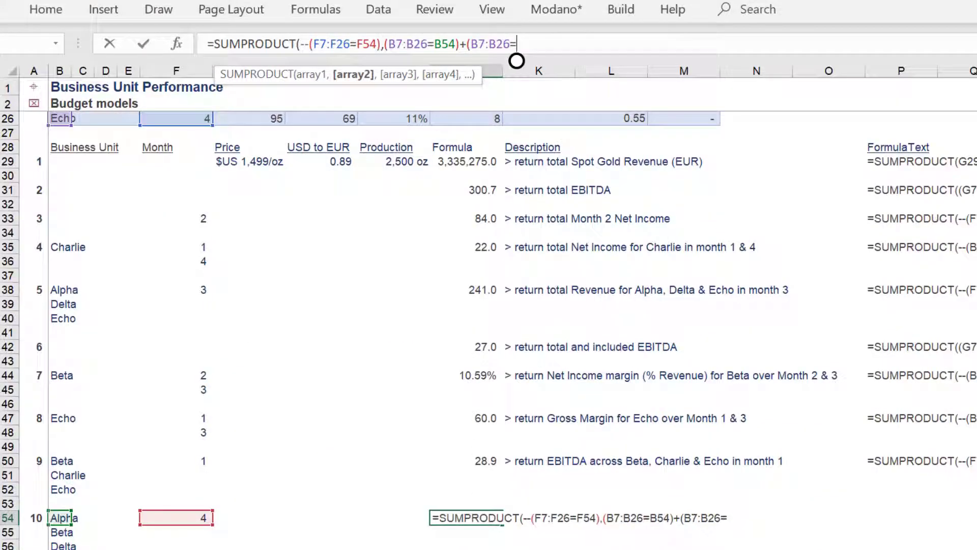
{"action": "scroll", "coordinate": [422, 355], "scroll_direction": "down", "scroll_amount": 6}
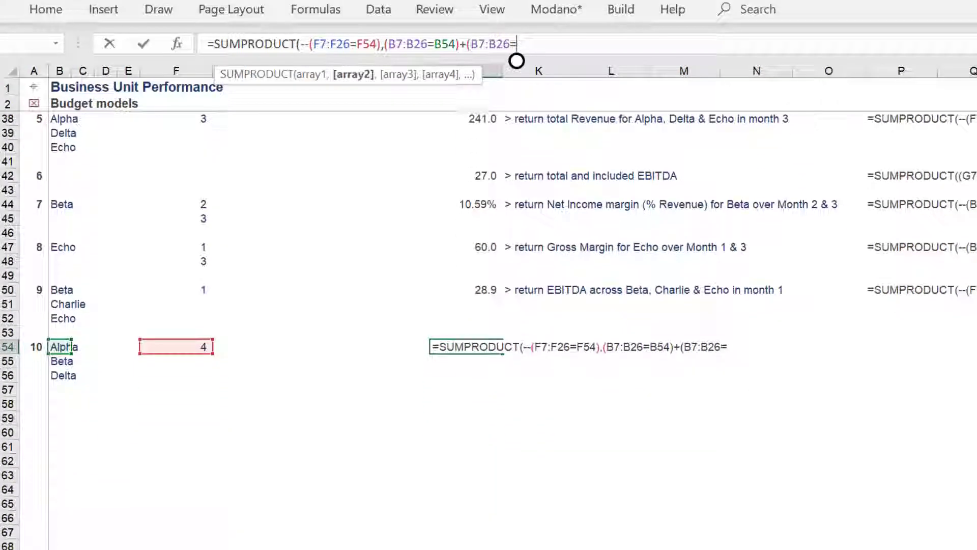
{"action": "left_click", "coordinate": [67, 275]}
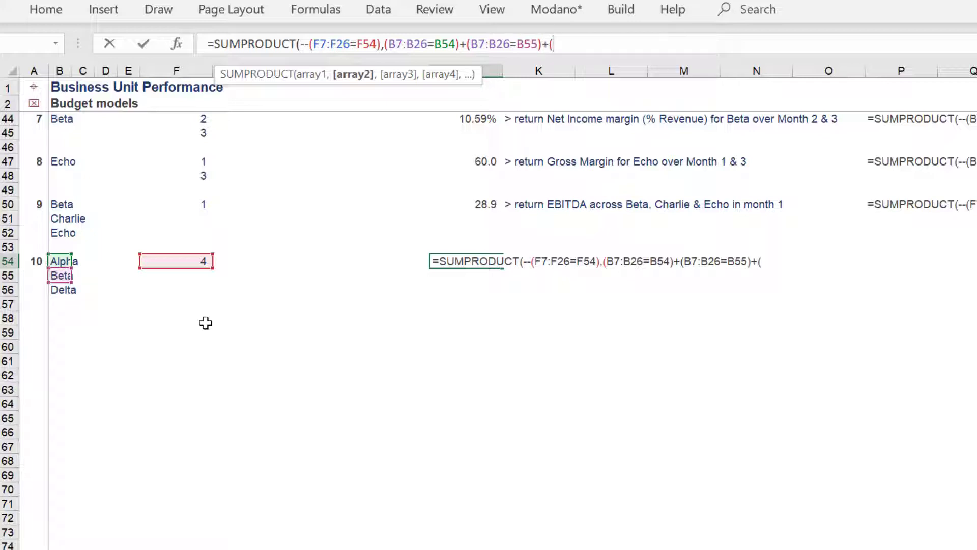
Step: Reference the Business Unit range for the third unit condition, correct it to B7:B26 and add an equals sign
{"action": "left_click", "coordinate": [70, 103]}
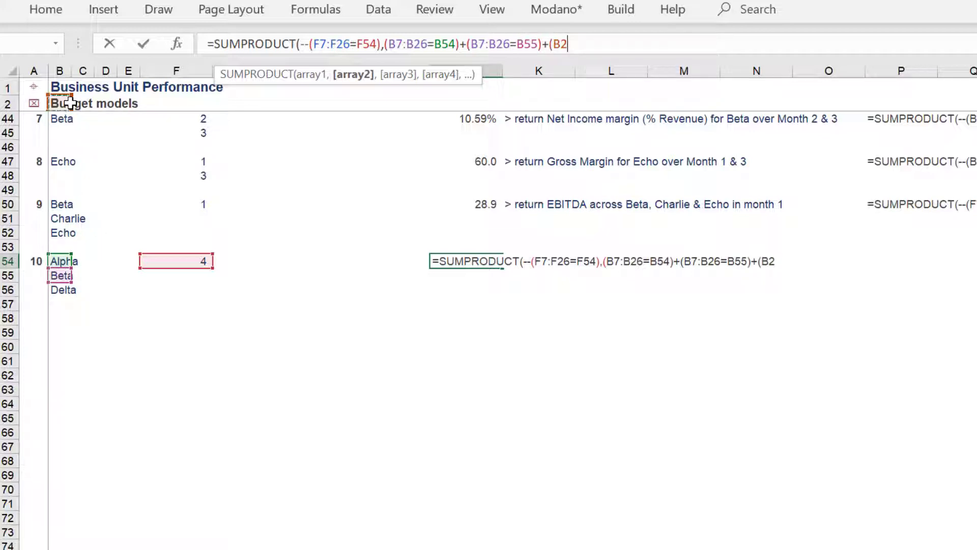
{"action": "key", "text": "Down"}
{"action": "key", "text": "Down"}
{"action": "key", "text": "Down"}
{"action": "key", "text": "Down"}
{"action": "key", "text": "Down"}
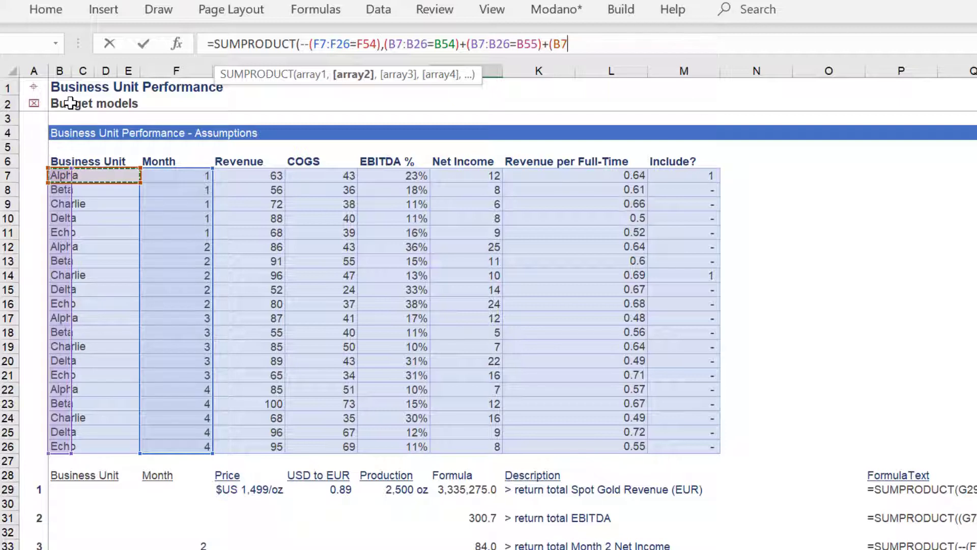
{"action": "key", "text": "ctrl+shift+Down"}
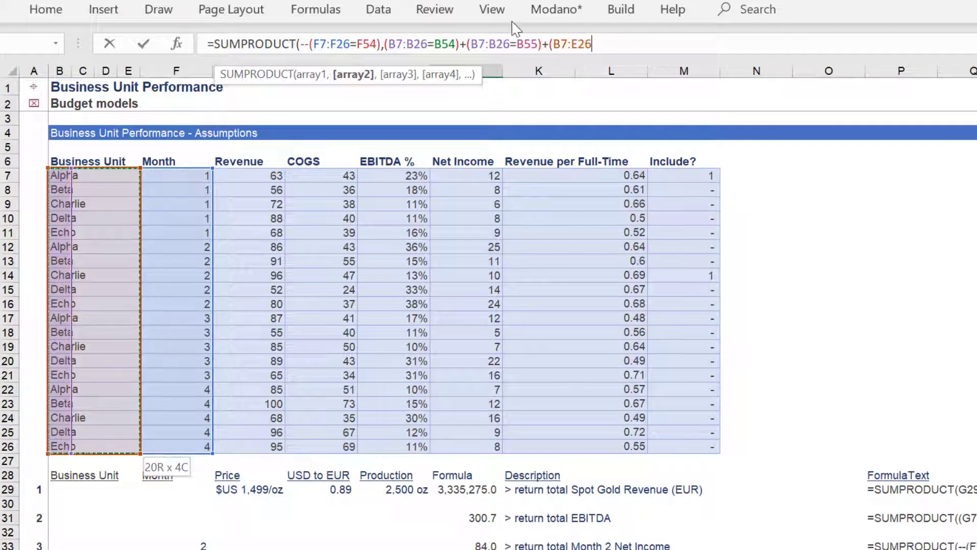
{"action": "left_click", "coordinate": [575, 45]}
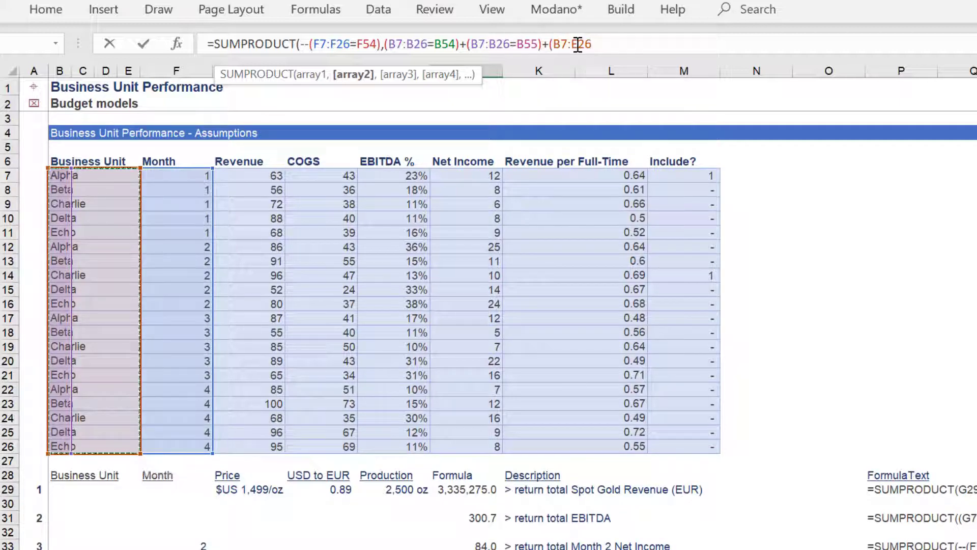
{"action": "left_click", "coordinate": [697, 51]}
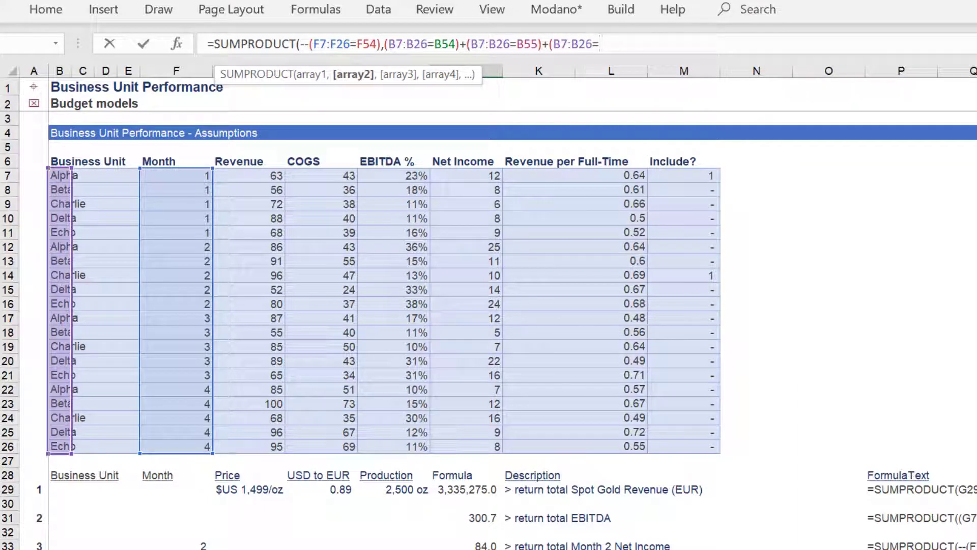
Step: Match the third Business Unit range to B56, close the condition and add a comma to begin the third array
{"action": "scroll", "coordinate": [599, 61], "scroll_direction": "down", "scroll_amount": 8}
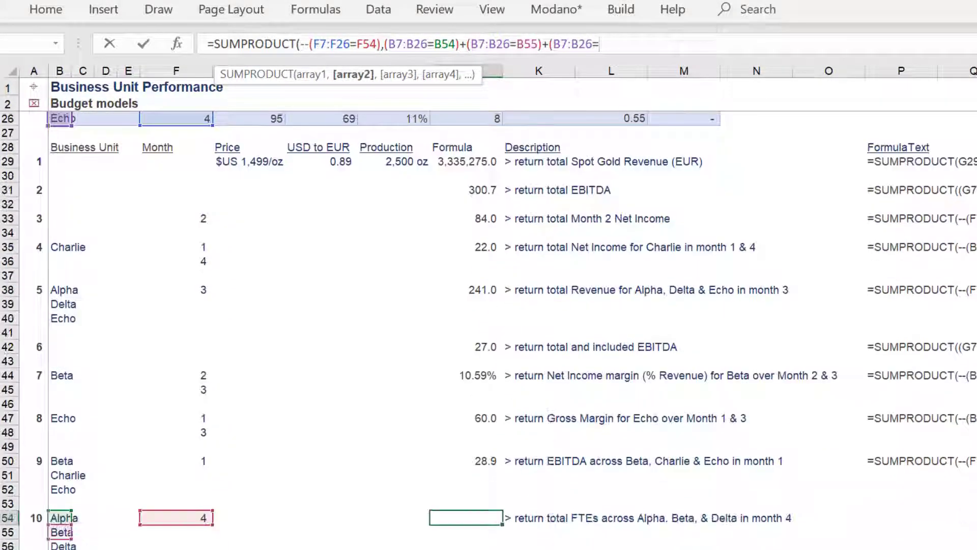
{"action": "scroll", "coordinate": [598, 60], "scroll_direction": "down", "scroll_amount": 4}
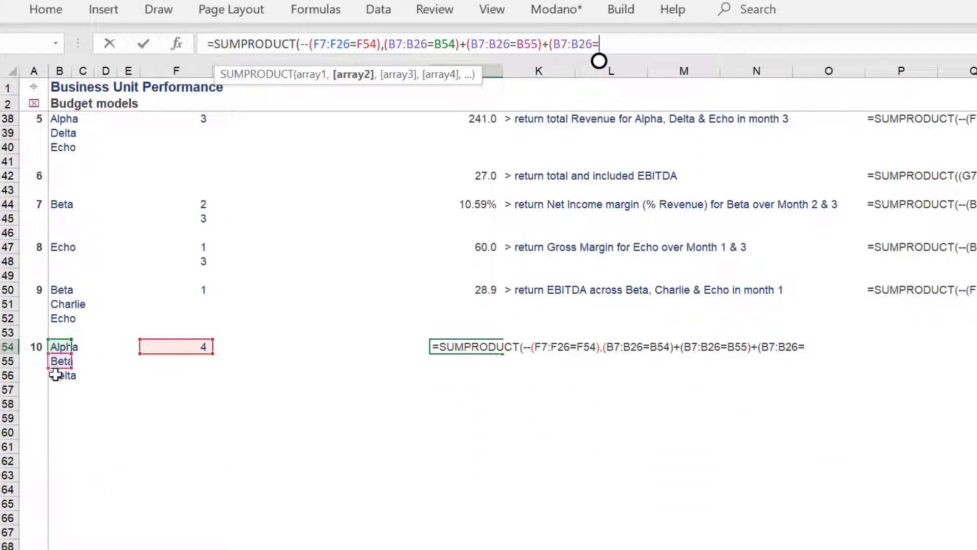
{"action": "left_click", "coordinate": [55, 375]}
{"action": "type", "text": ")"}
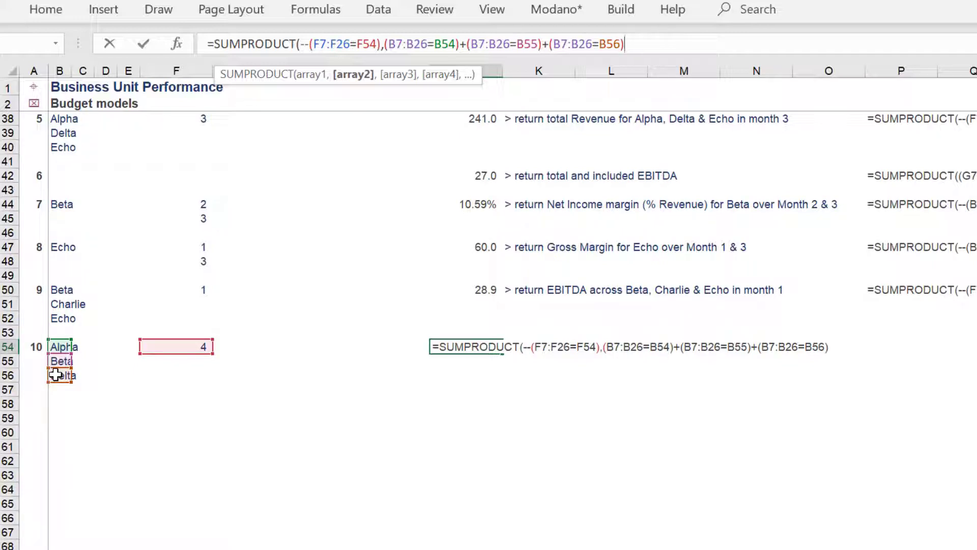
{"action": "type", "text": ","}
Step: Reference the Revenue range G7:G26 as the third array and add a division sign after it
{"action": "scroll", "coordinate": [55, 375], "scroll_direction": "up", "scroll_amount": 4}
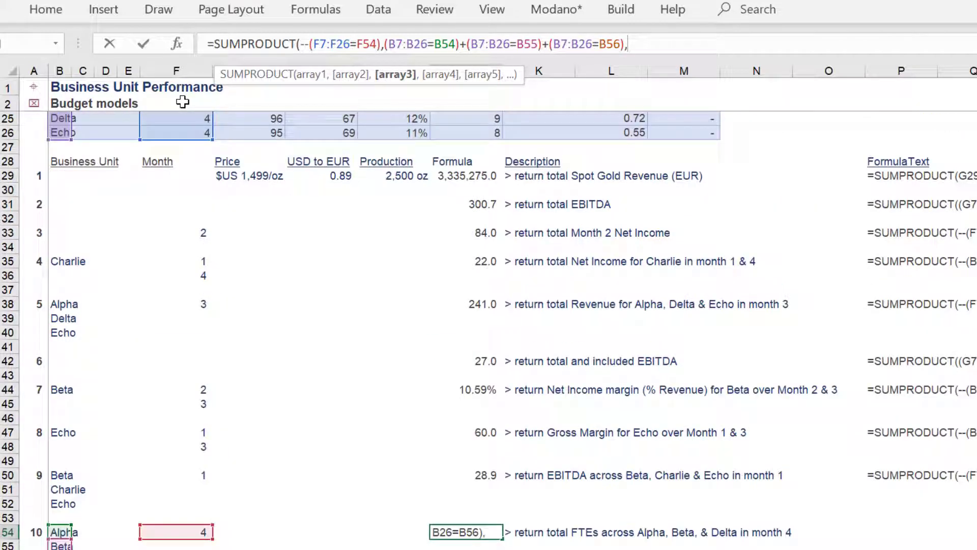
{"action": "left_click", "coordinate": [182, 102]}
{"action": "key", "text": "Down"}
{"action": "key", "text": "Down"}
{"action": "key", "text": "Right"}
{"action": "key", "text": "Right"}
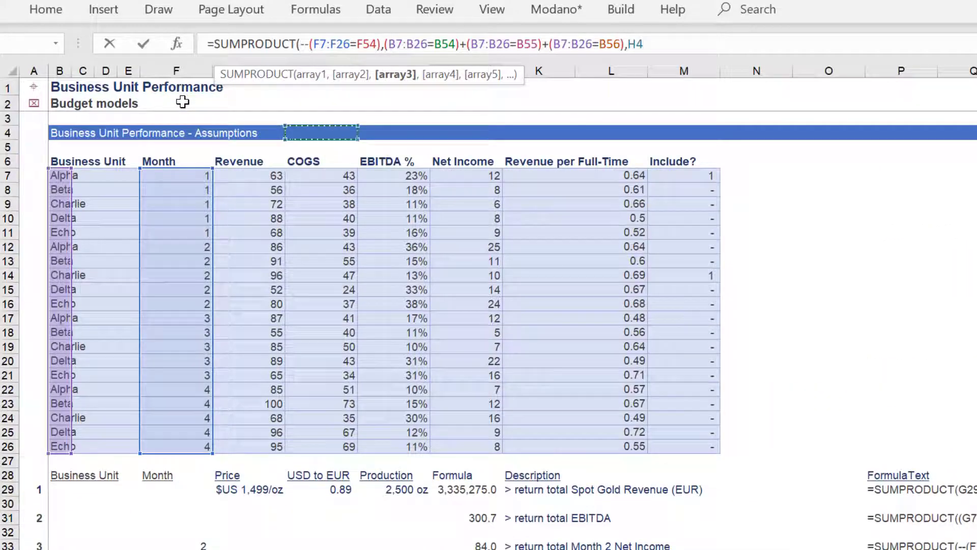
{"action": "key", "text": "Left"}
{"action": "key", "text": "Down"}
{"action": "key", "text": "Down"}
{"action": "key", "text": "Down"}
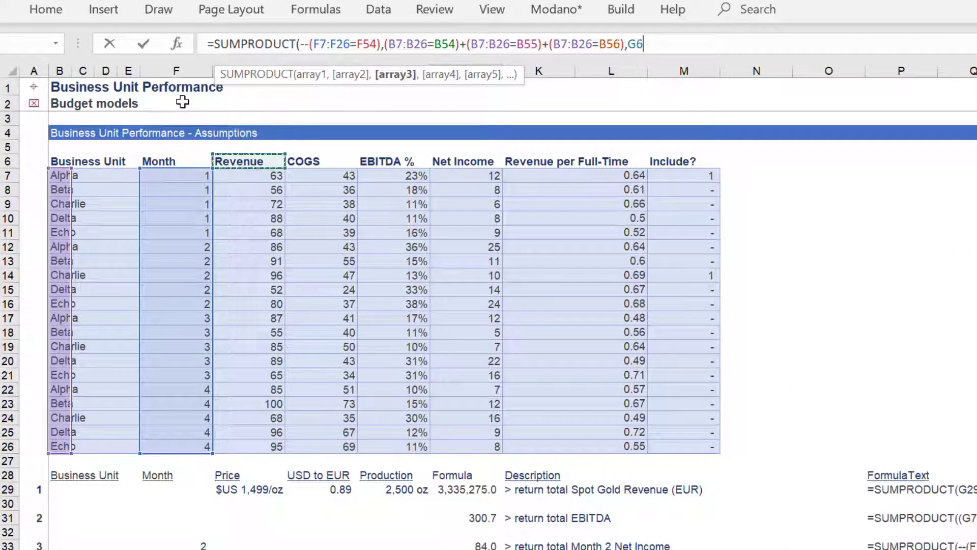
{"action": "key", "text": "ctrl+shift+Down"}
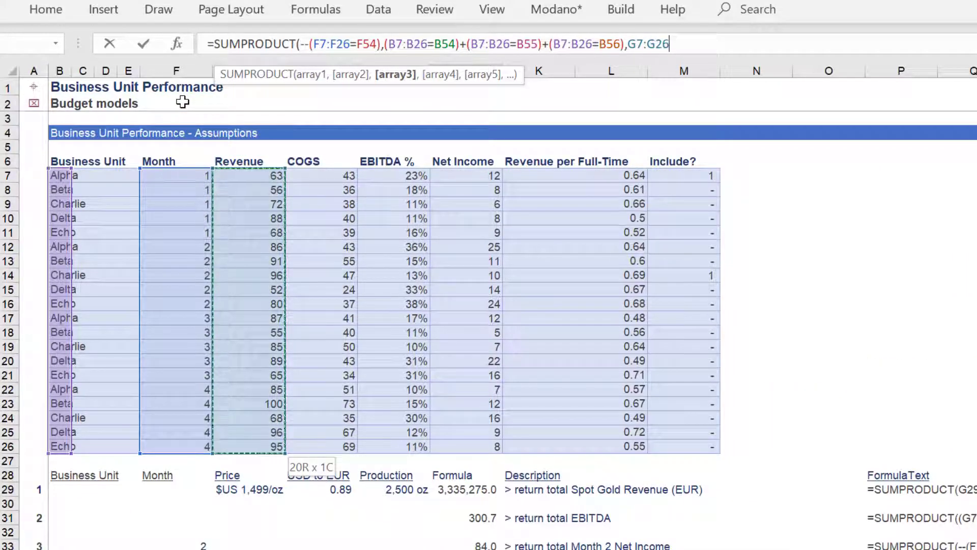
{"action": "type", "text": "/"}
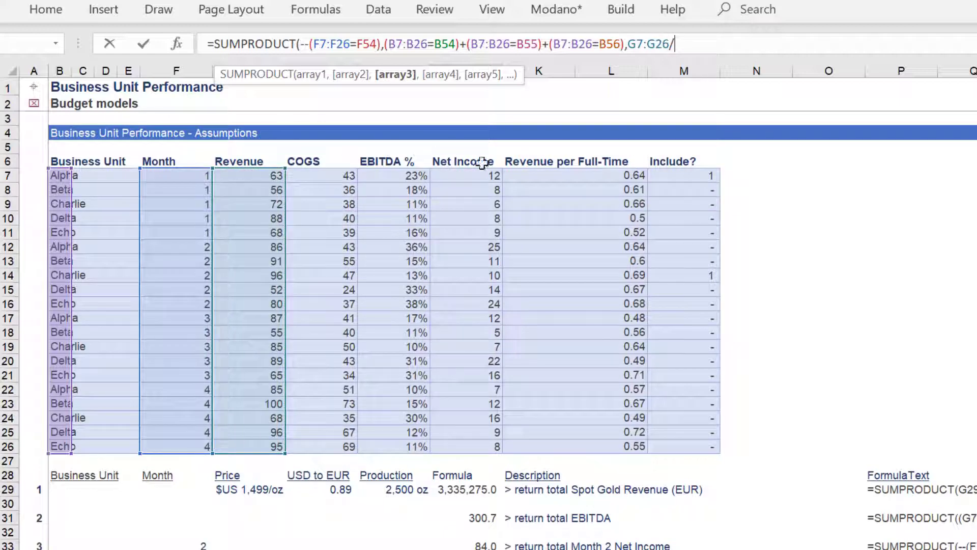
Step: Divide by the Revenue per Full-Time column, correcting the reference to K7:K26, then close and enter the formula
{"action": "left_click", "coordinate": [512, 176]}
{"action": "key", "text": "shift+Right"}
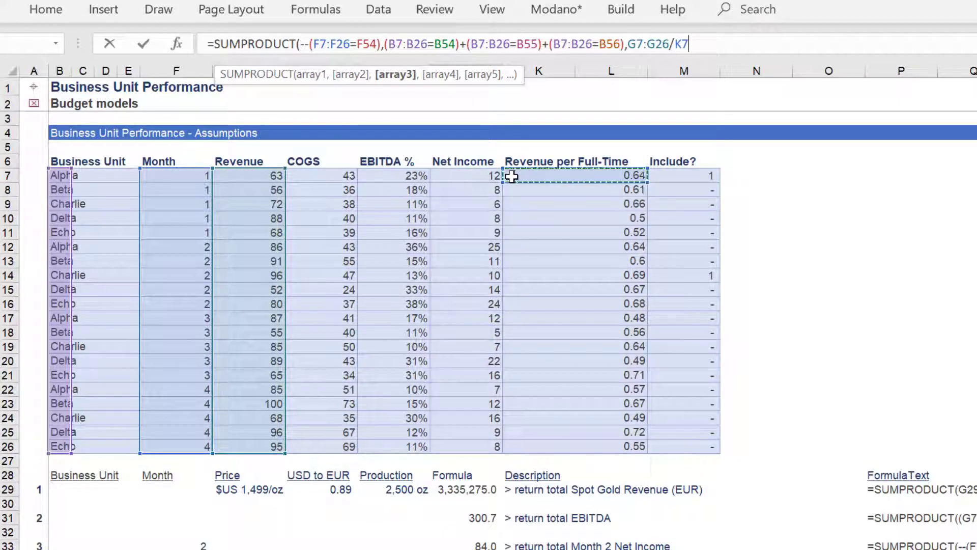
{"action": "key", "text": "ctrl+shift+Down"}
{"action": "key", "text": "Left"}
{"action": "key", "text": "Left"}
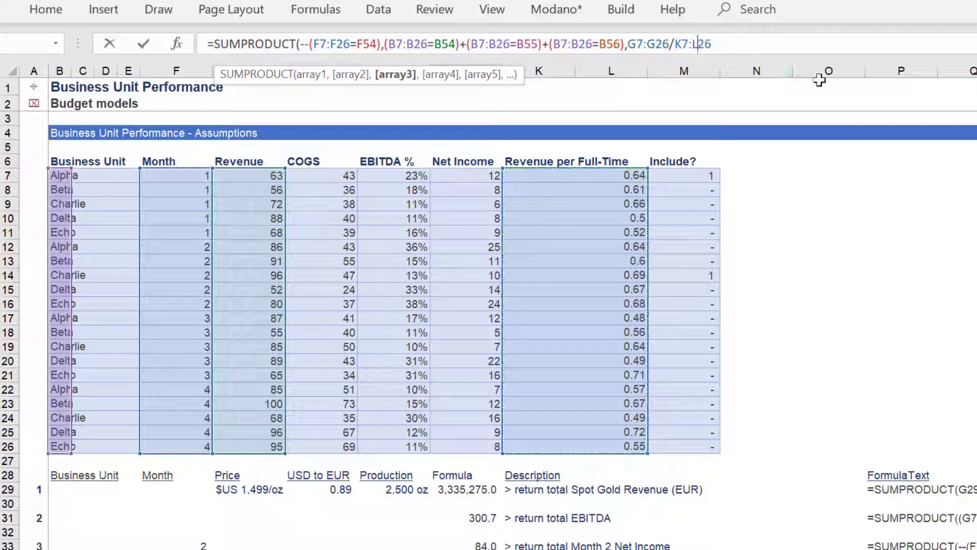
{"action": "key", "text": "BackSpace"}
{"action": "type", "text": "K"}
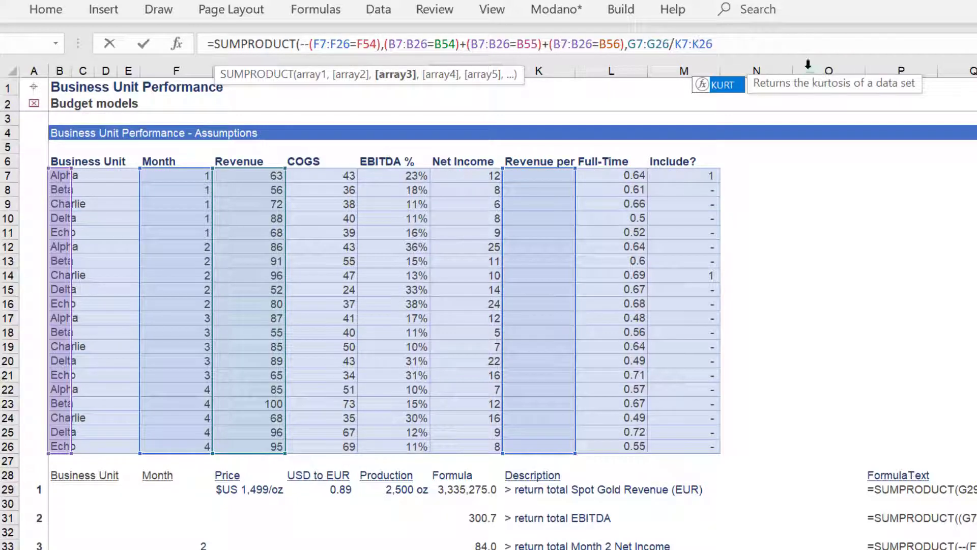
{"action": "left_click", "coordinate": [807, 45]}
{"action": "type", "text": ")"}
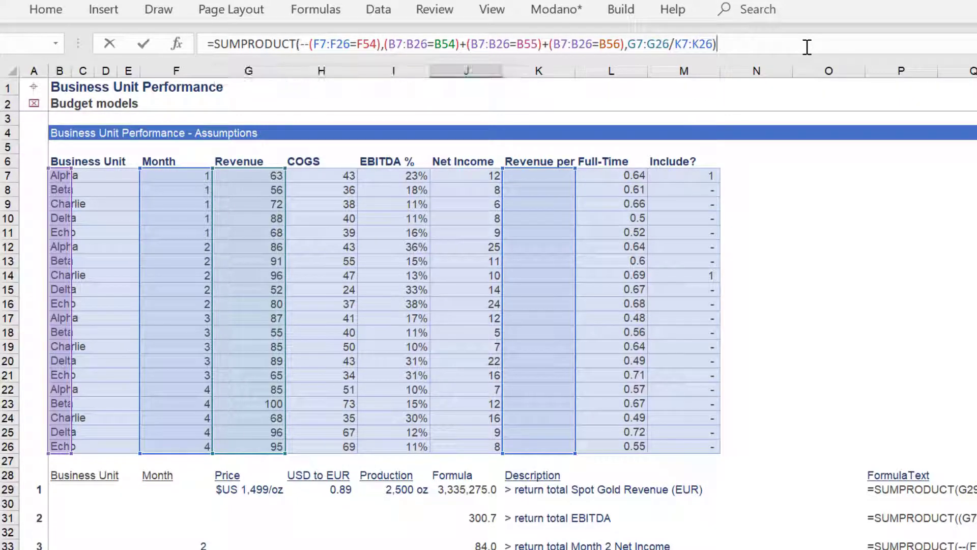
{"action": "key", "text": "Return"}
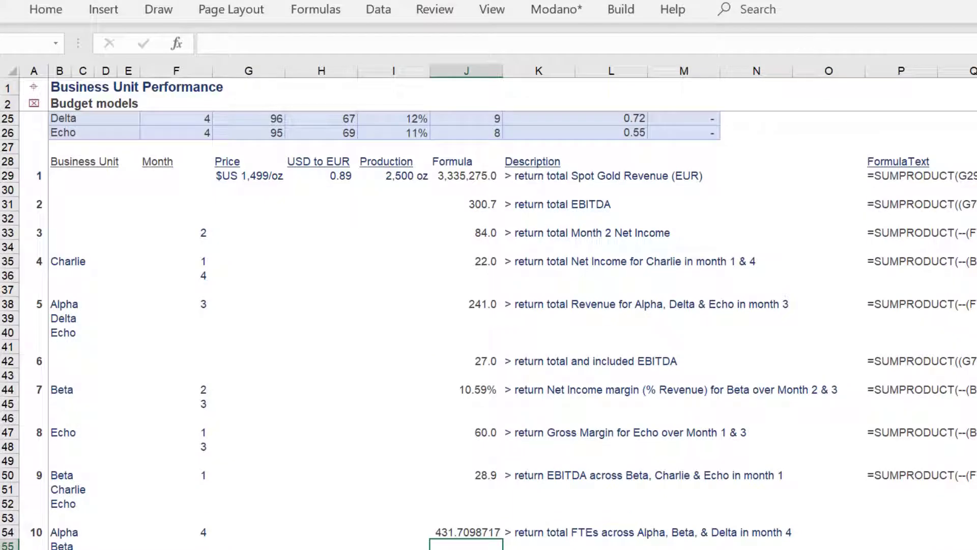
Step: Apply the comma number style to the total FTEs result in J54
{"action": "scroll", "coordinate": [468, 346], "scroll_direction": "down", "scroll_amount": 4}
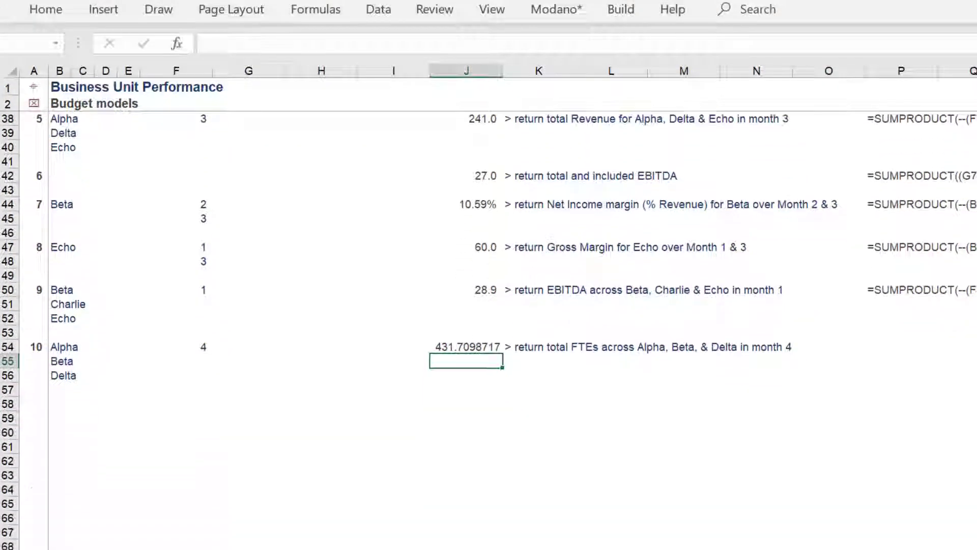
{"action": "left_click", "coordinate": [468, 347]}
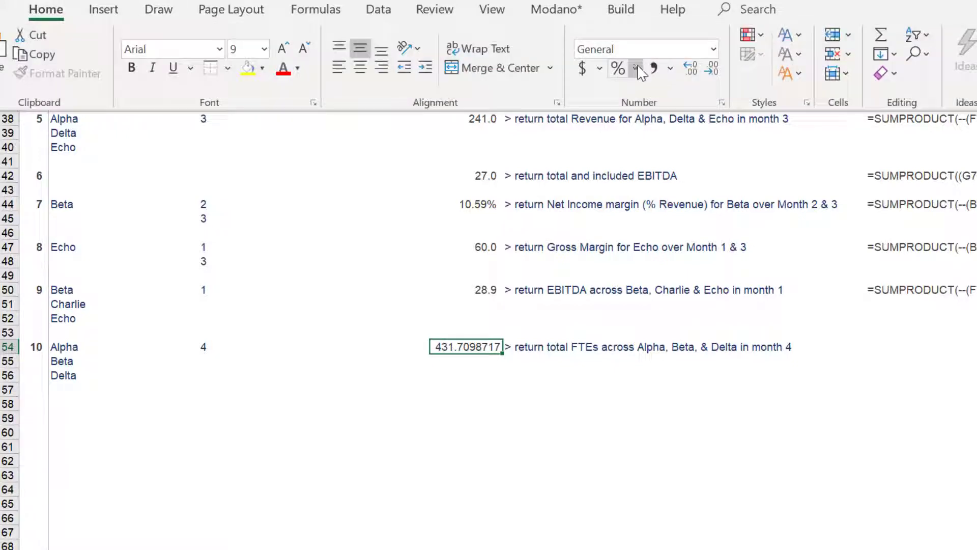
{"action": "left_click", "coordinate": [652, 68]}
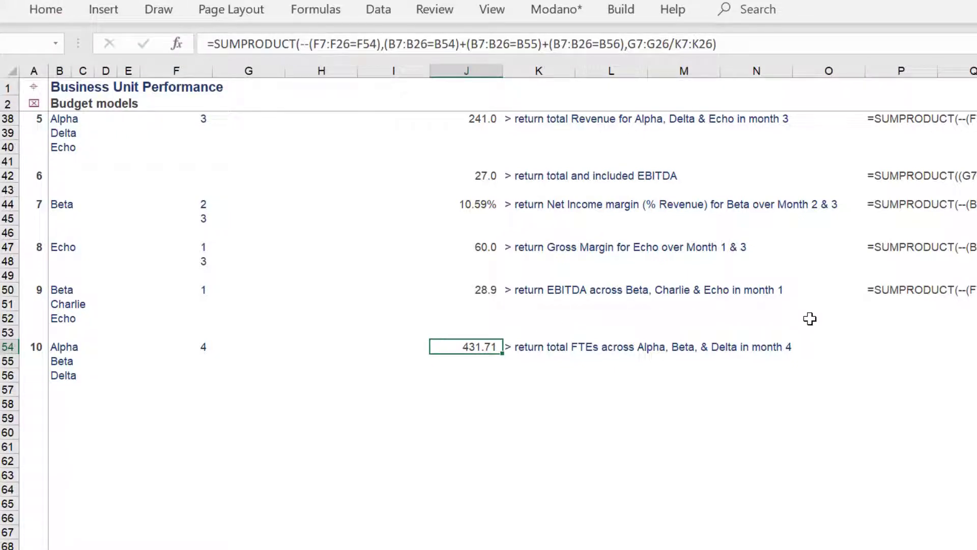
Step: Copy the FORMULATEXT formula from P50 into P54 to document exercise 10
{"action": "left_click", "coordinate": [880, 286]}
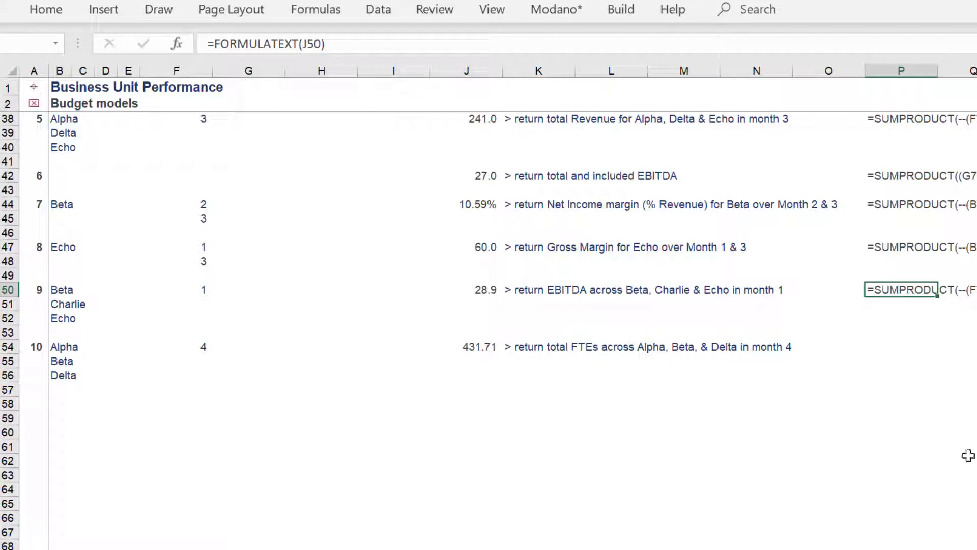
{"action": "key", "text": "ctrl+c"}
{"action": "key", "text": "Down"}
{"action": "key", "text": "Down"}
{"action": "key", "text": "Down"}
{"action": "key", "text": "Down"}
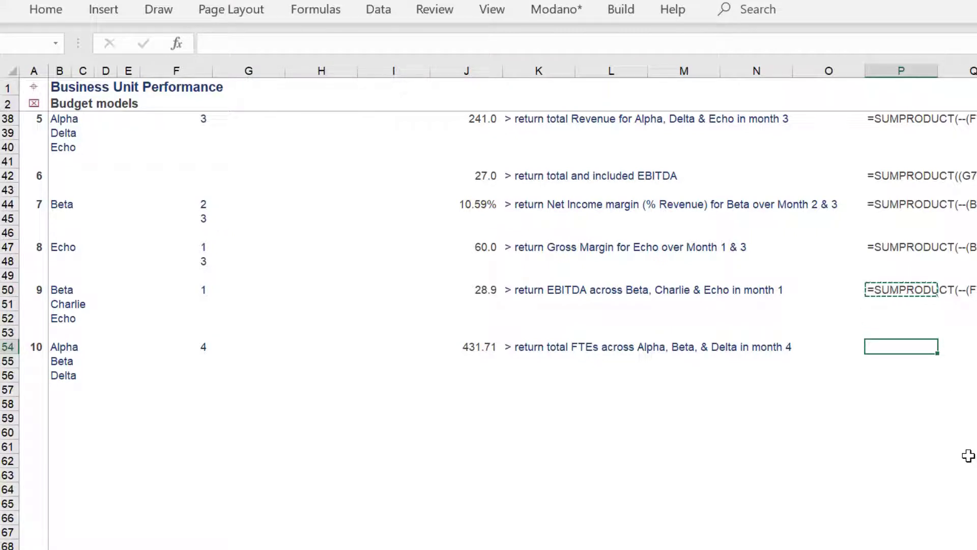
{"action": "key", "text": "Return"}
Step: Open the J54 formula for editing and examine its referenced ranges in the assumptions table, leaving the formula as is
{"action": "key", "text": "Left"}
{"action": "key", "text": "Left"}
{"action": "key", "text": "Left"}
{"action": "key", "text": "Left"}
{"action": "key", "text": "Left"}
{"action": "key", "text": "Left"}
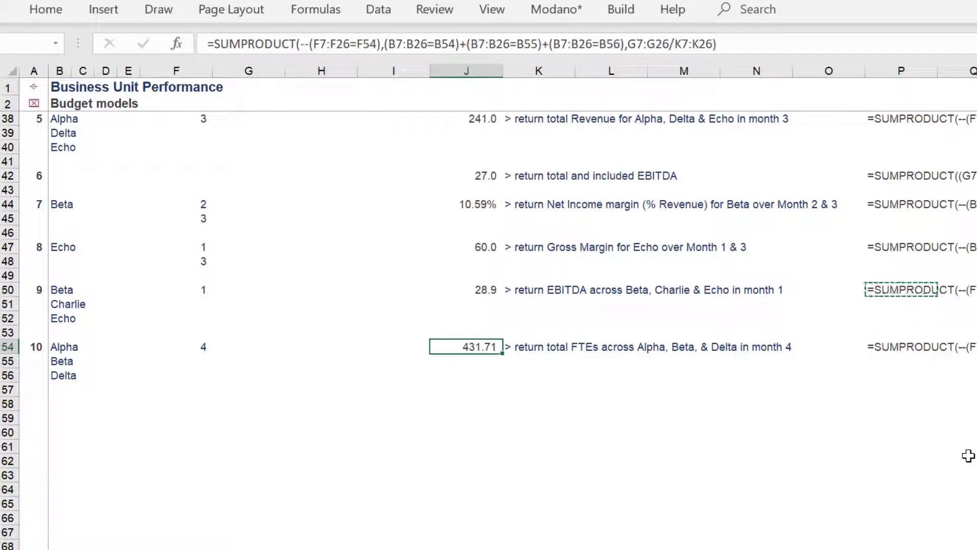
{"action": "left_click", "coordinate": [864, 43]}
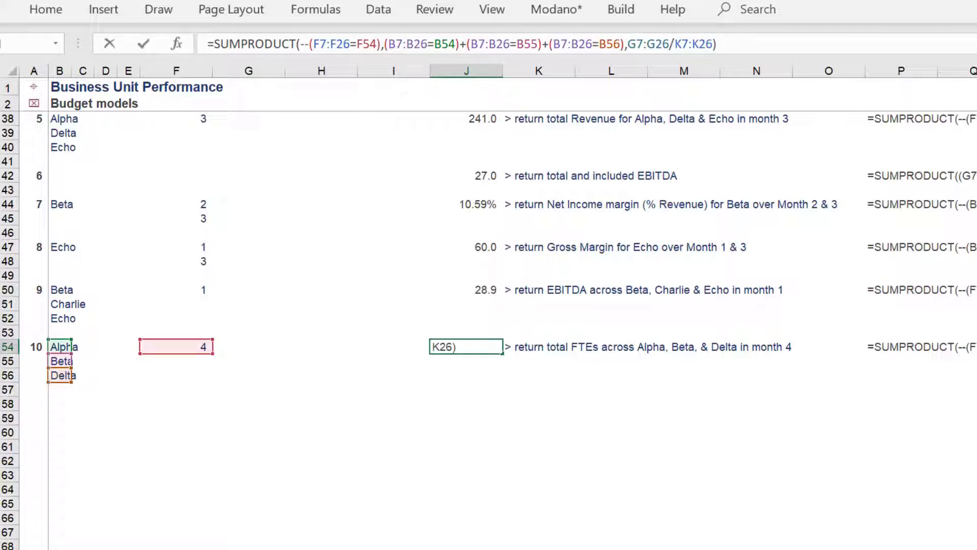
{"action": "scroll", "coordinate": [716, 61], "scroll_direction": "up", "scroll_amount": 12}
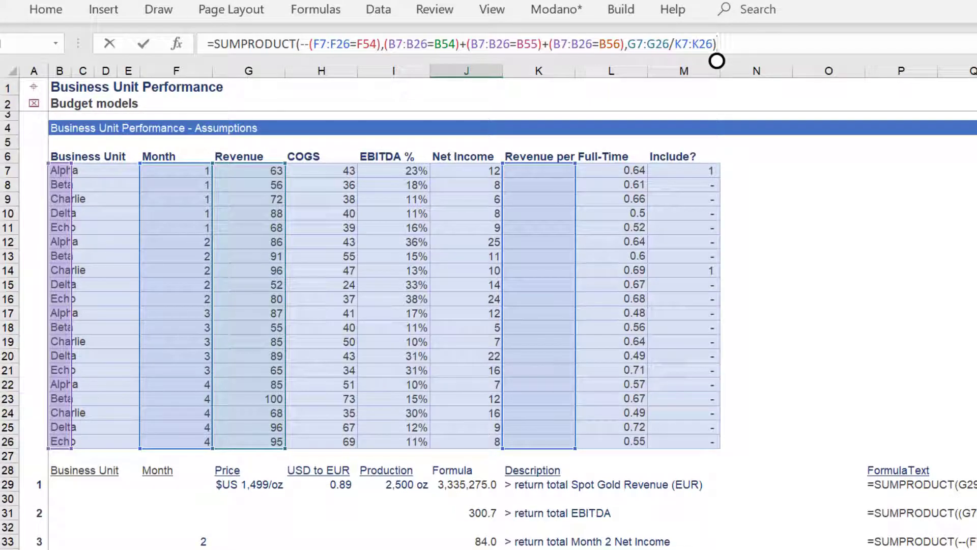
{"action": "scroll", "coordinate": [716, 61], "scroll_direction": "down", "scroll_amount": 8}
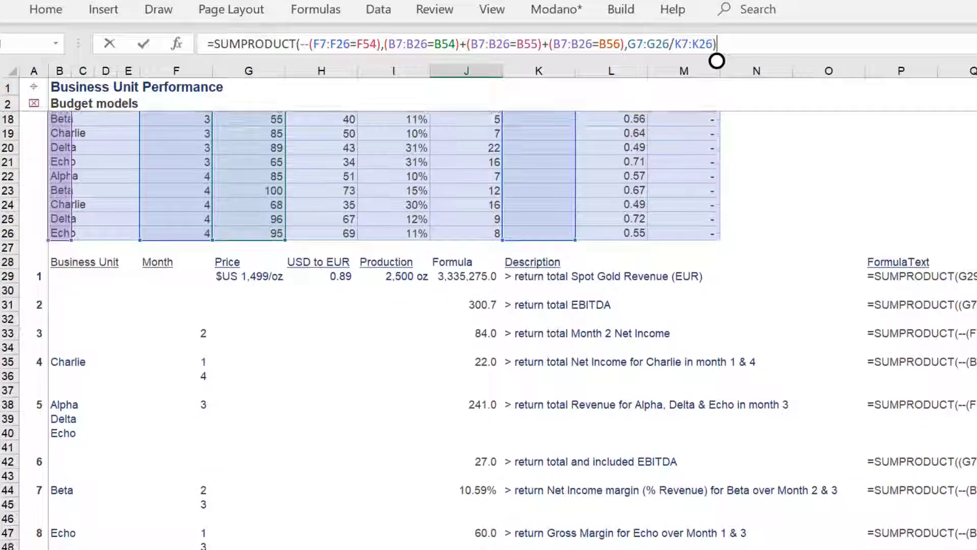
{"action": "key", "text": "ctrl+Return"}
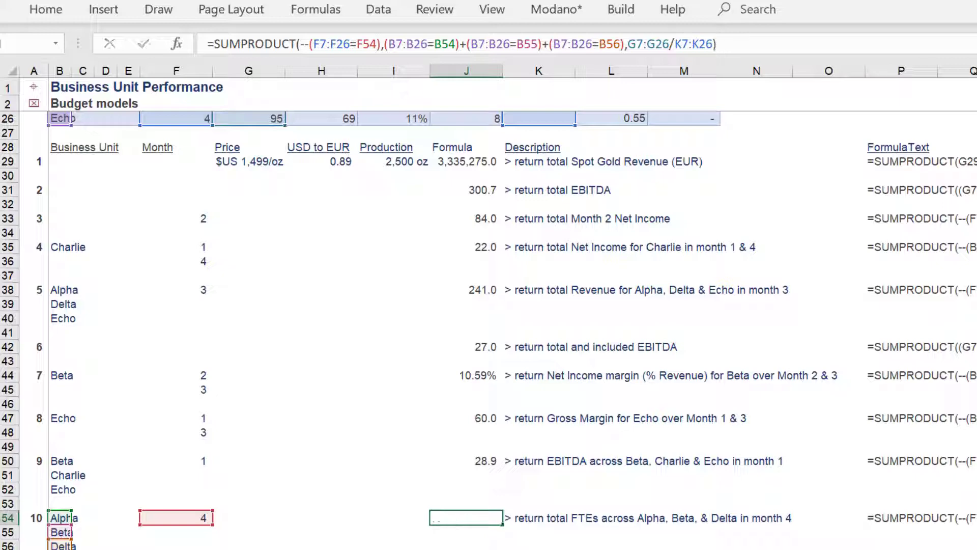